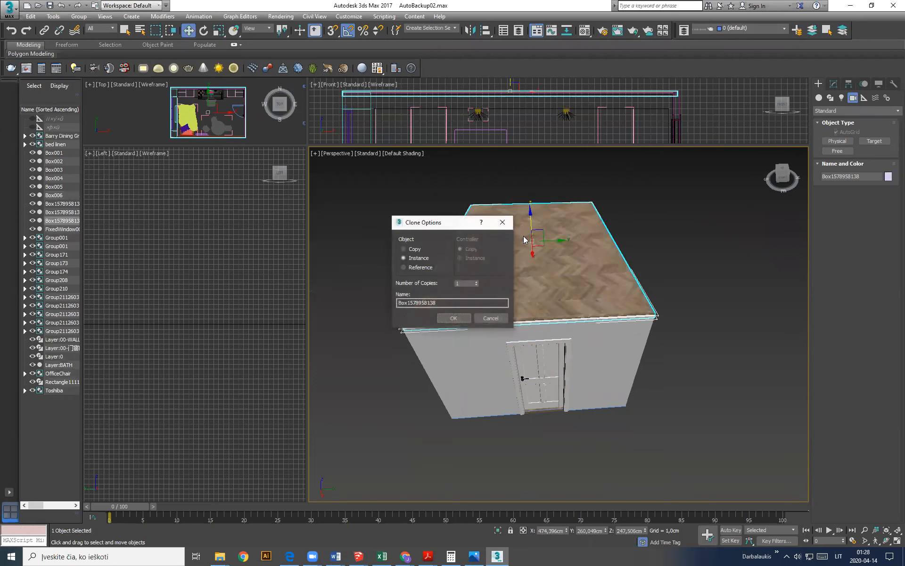
# Step: Create one instance copy of the wood floor slab as the ceiling and assign it the balta siena material
pyautogui.click(453, 319)
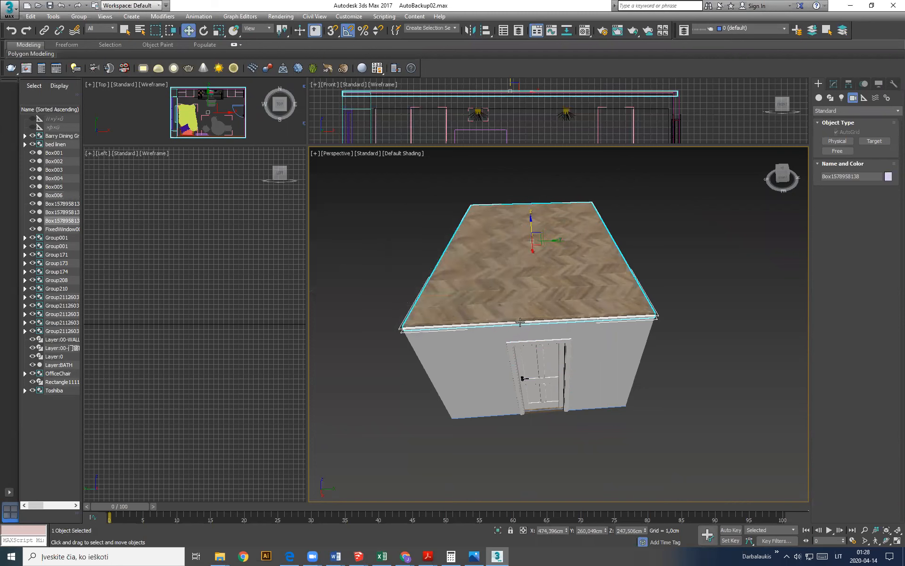
pyautogui.click(583, 31)
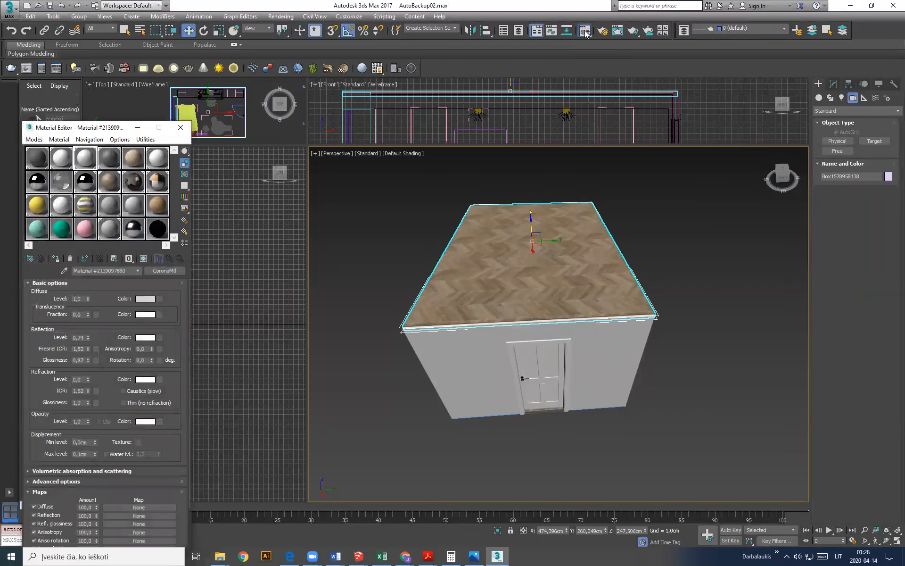
pyautogui.moveTo(80, 130); pyautogui.dragTo(102, 91)
pyautogui.click(84, 121)
pyautogui.click(78, 220)
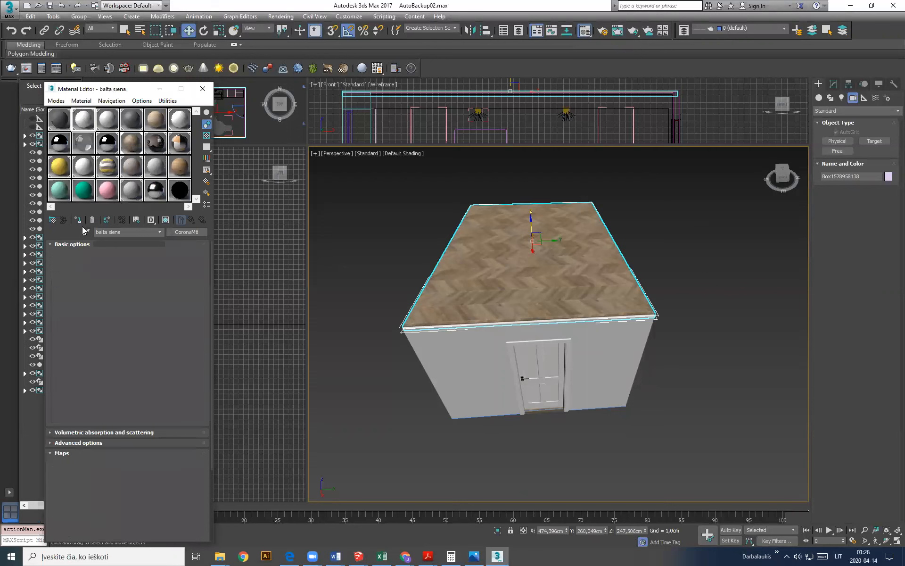
pyautogui.moveTo(473, 338)
pyautogui.keyDown('alt'); pyautogui.mouseDown(button='middle')
pyautogui.moveTo(477, 330)
pyautogui.moveTo(461, 330)
pyautogui.moveTo(501, 317)
pyautogui.moveTo(491, 339)
pyautogui.moveTo(466, 323)
pyautogui.moveTo(479, 327)
pyautogui.mouseUp(button='middle'); pyautogui.keyUp('alt')
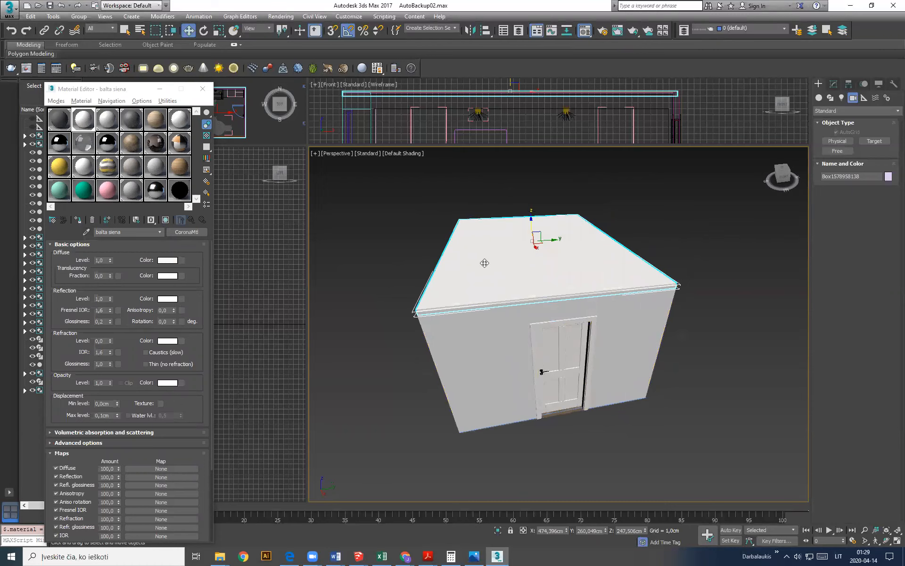
pyautogui.scroll(4, 461, 305)
pyautogui.scroll(-3, 461, 305)
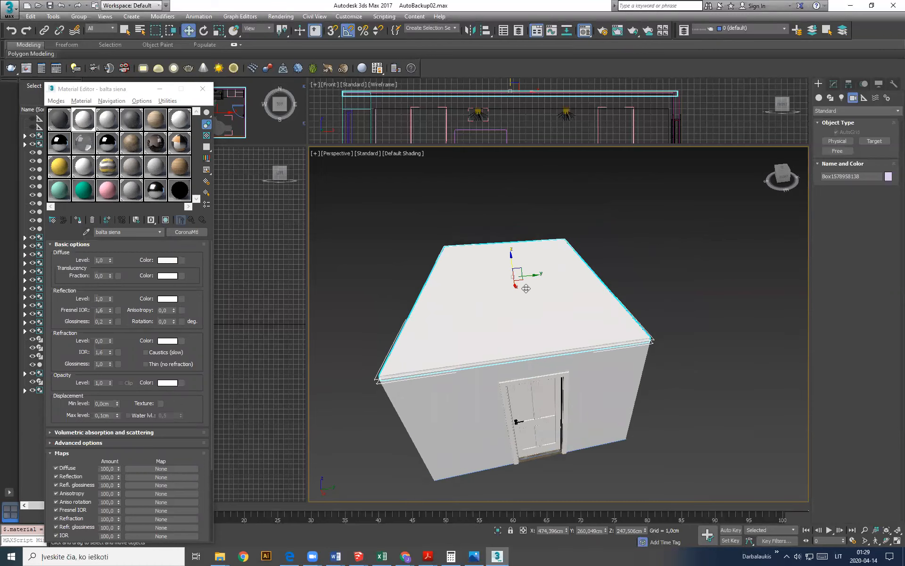
# Step: Hide the ceiling slab to expose the room's interior, and unhide all objects again
pyautogui.click(517, 302)
pyautogui.rightClick(537, 289)
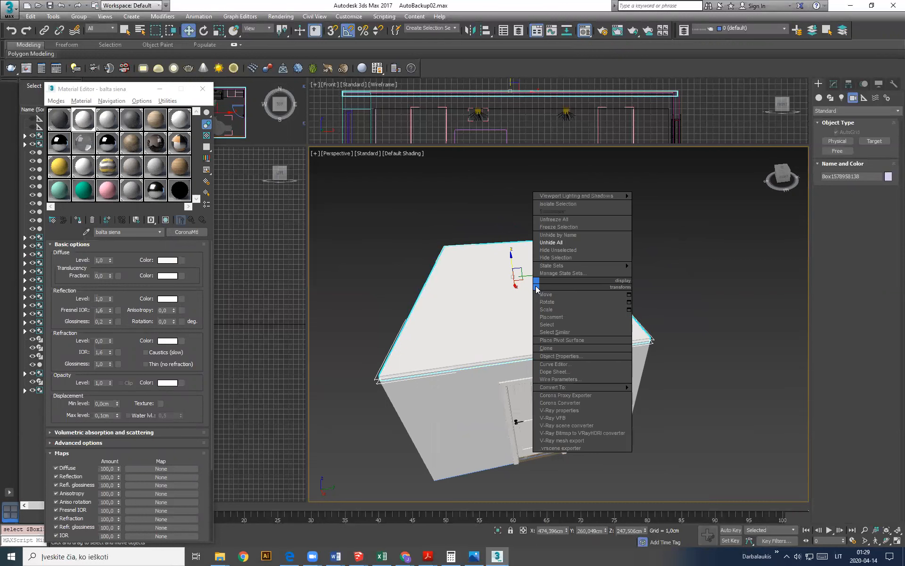
pyautogui.click(546, 258)
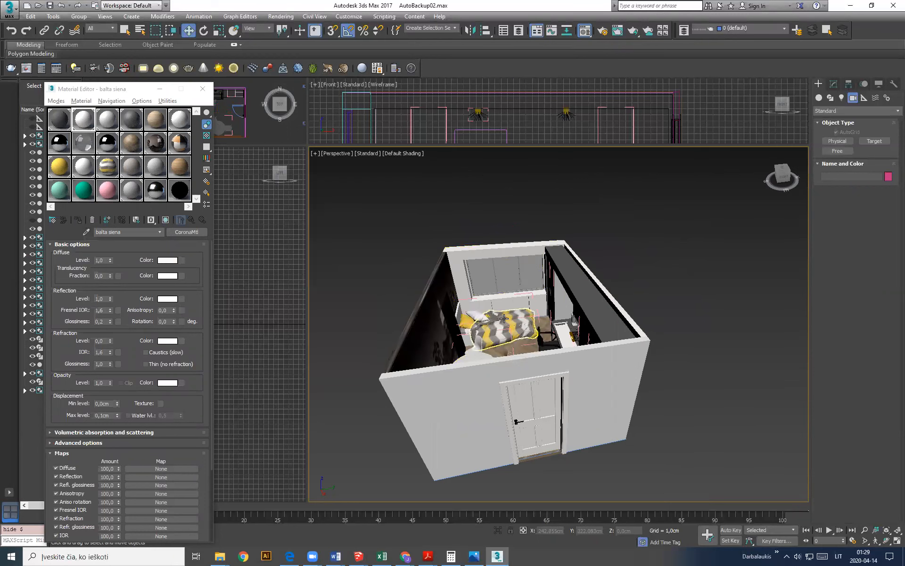
pyautogui.keyDown('alt'); pyautogui.moveTo(504, 349); pyautogui.dragTo(528, 370, button='middle'); pyautogui.keyUp('alt')
pyautogui.scroll(5, 528, 365)
pyautogui.scroll(-10, 528, 365)
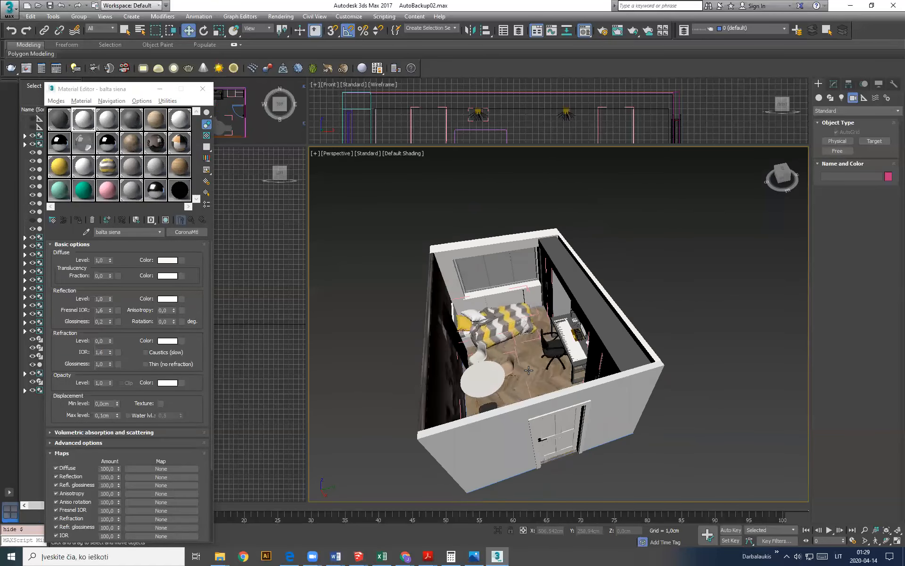
pyautogui.rightClick(592, 227)
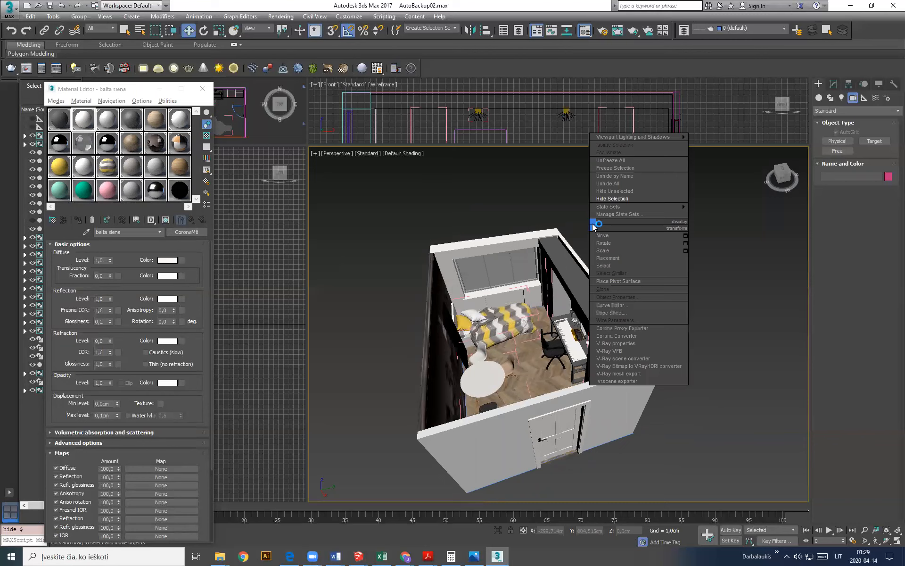
pyautogui.click(607, 184)
# Step: Hide the ceiling slab on top of the room once more
pyautogui.click(562, 305)
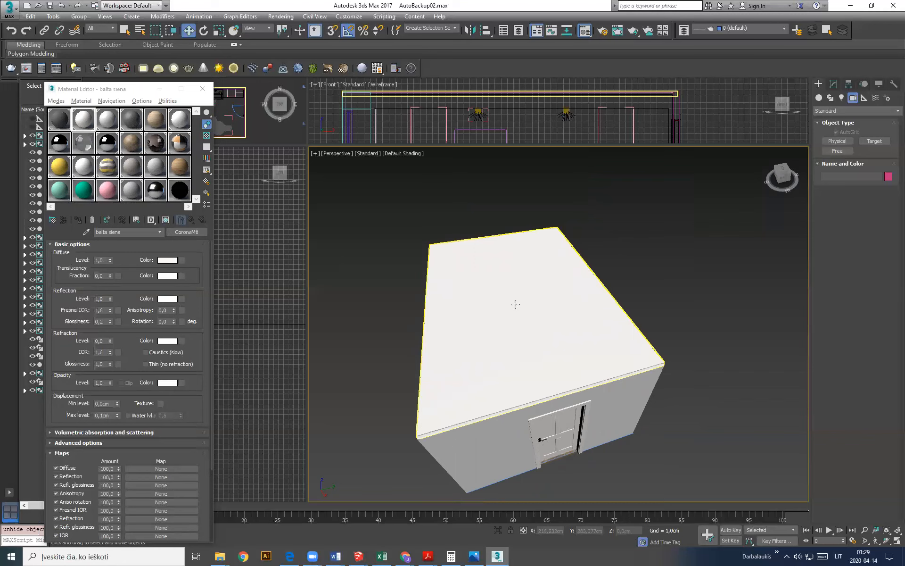
pyautogui.click(515, 305)
pyautogui.rightClick(508, 302)
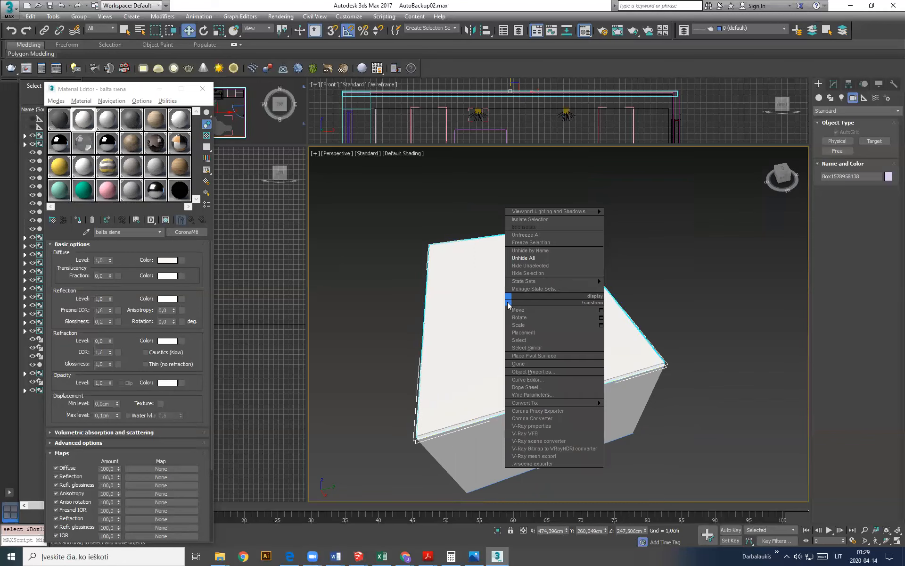
pyautogui.click(532, 273)
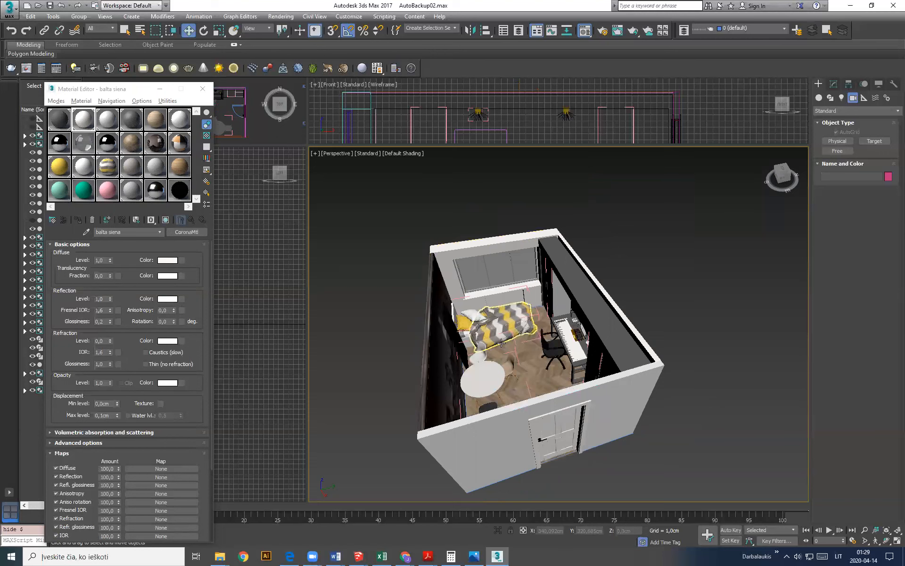
# Step: Hide everything except the round dining table, and unhide all objects again
pyautogui.scroll(4, 506, 348)
pyautogui.click(481, 393)
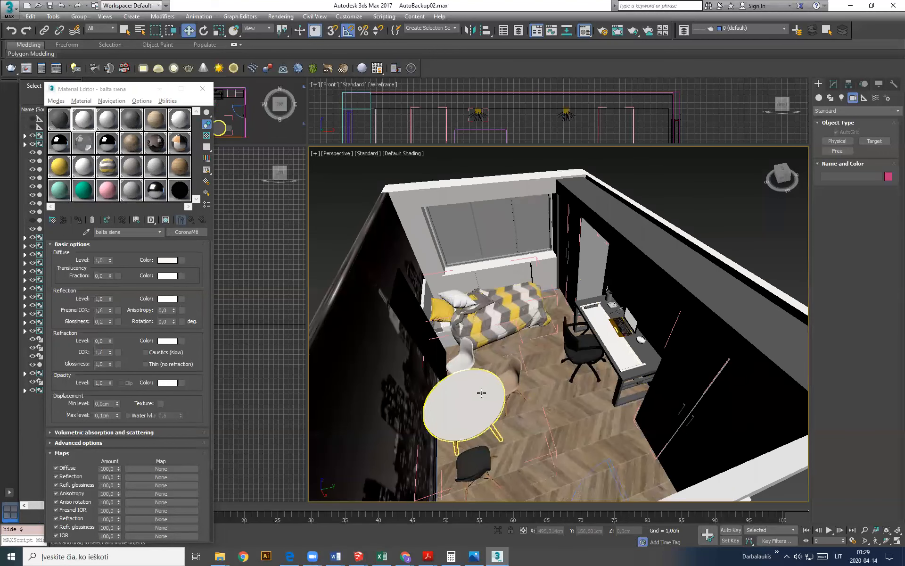
pyautogui.click(484, 392)
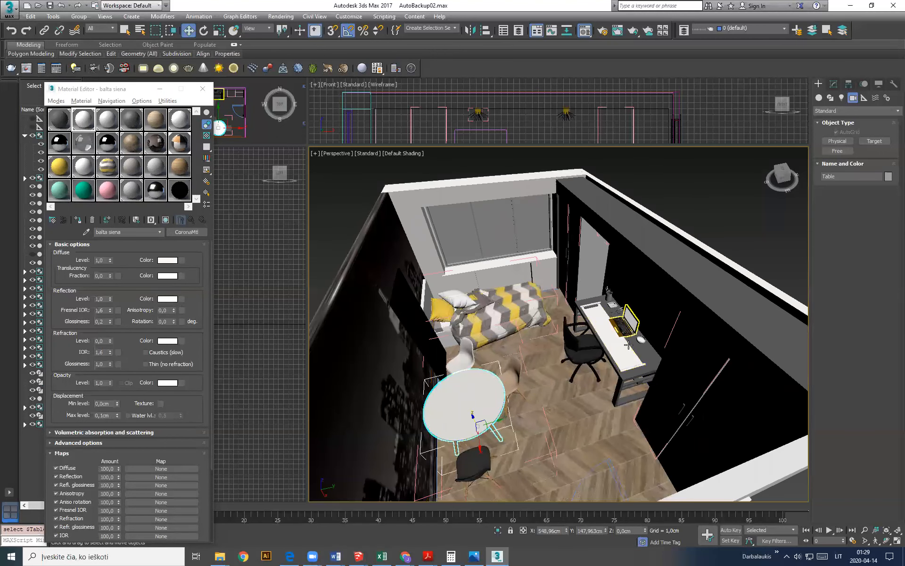
pyautogui.rightClick(483, 385)
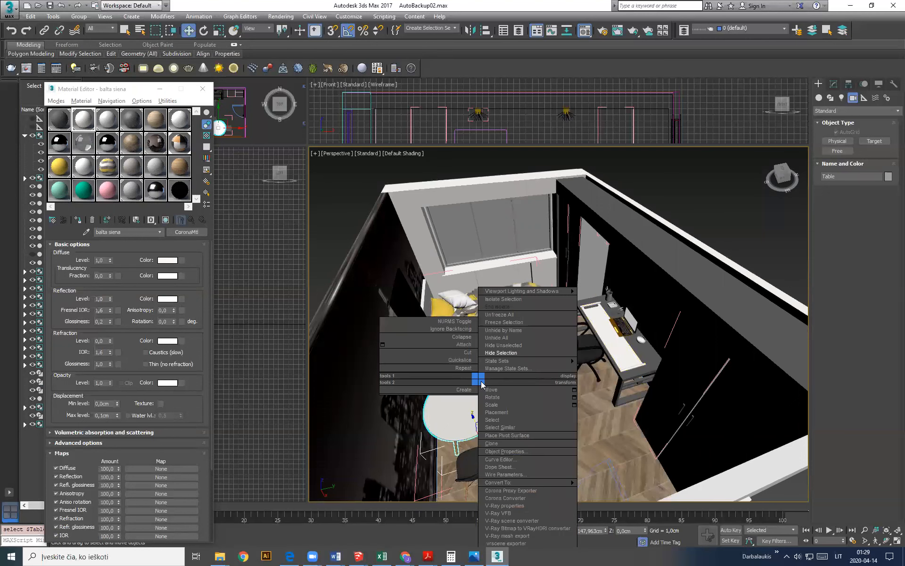
pyautogui.click(503, 348)
pyautogui.keyDown('alt'); pyautogui.moveTo(481, 427); pyautogui.dragTo(433, 369, button='middle'); pyautogui.keyUp('alt')
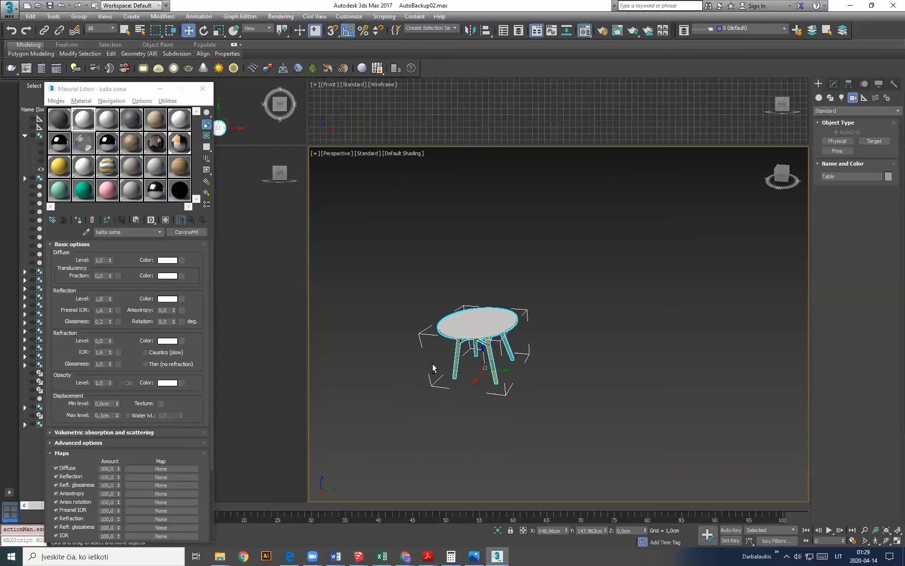
pyautogui.rightClick(486, 290)
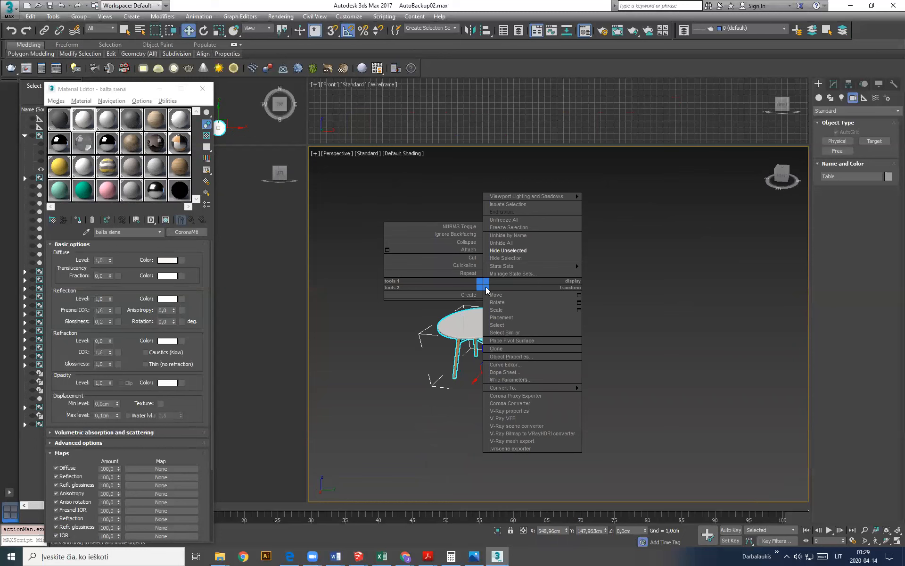
pyautogui.click(503, 243)
# Step: Select the office chair in the Top view and frame it in the Perspective view
pyautogui.scroll(-10, 511, 272)
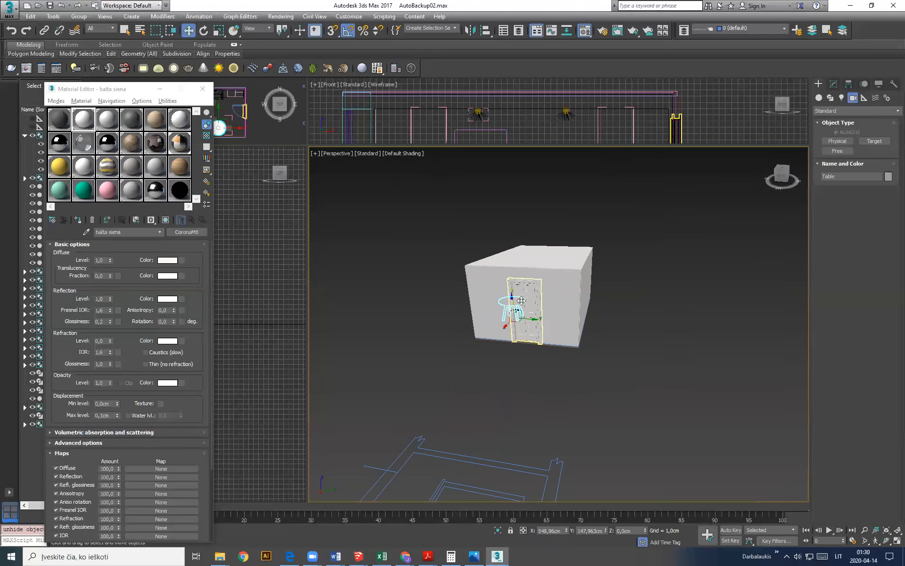
pyautogui.keyDown('alt'); pyautogui.moveTo(481, 322); pyautogui.dragTo(543, 298, button='middle'); pyautogui.keyUp('alt')
pyautogui.click(563, 288)
pyautogui.moveTo(142, 95); pyautogui.dragTo(127, 258)
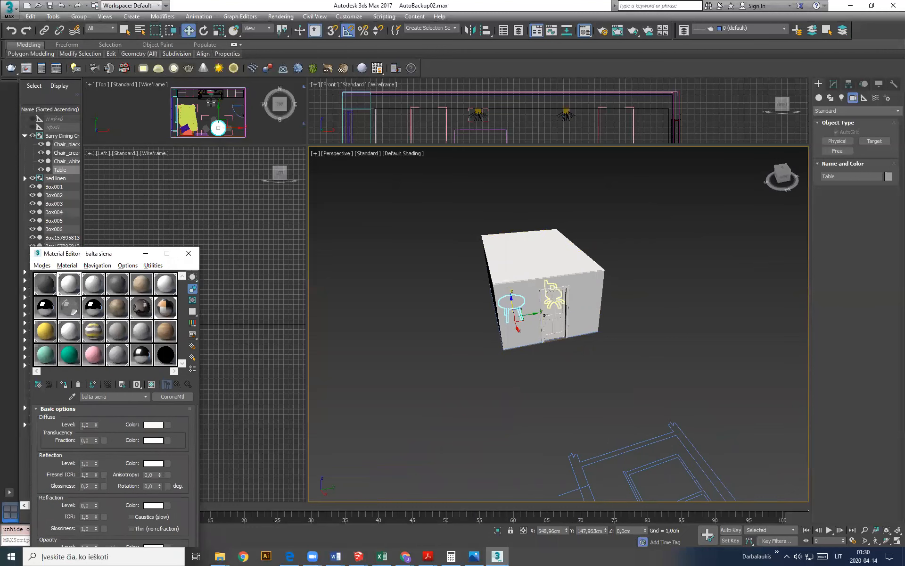
pyautogui.click(211, 103)
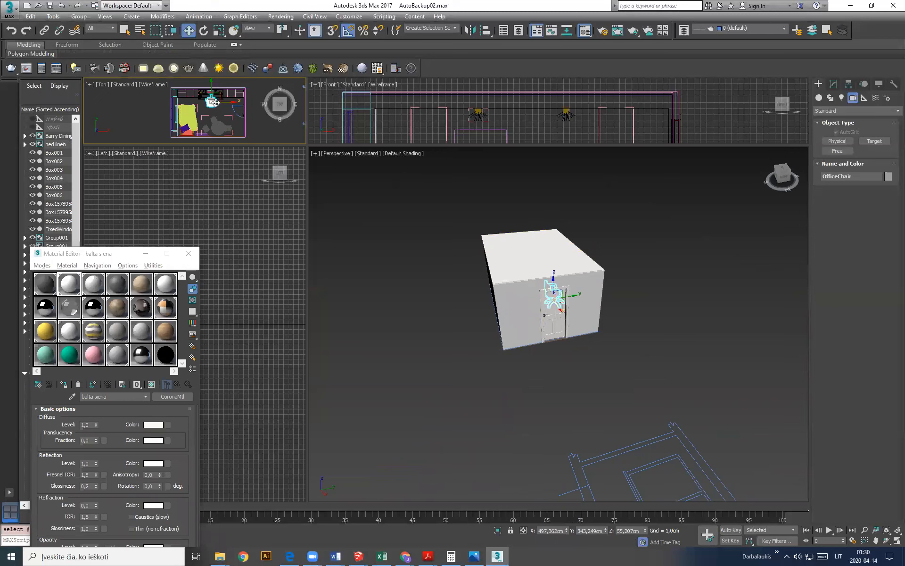
pyautogui.rightClick(385, 207)
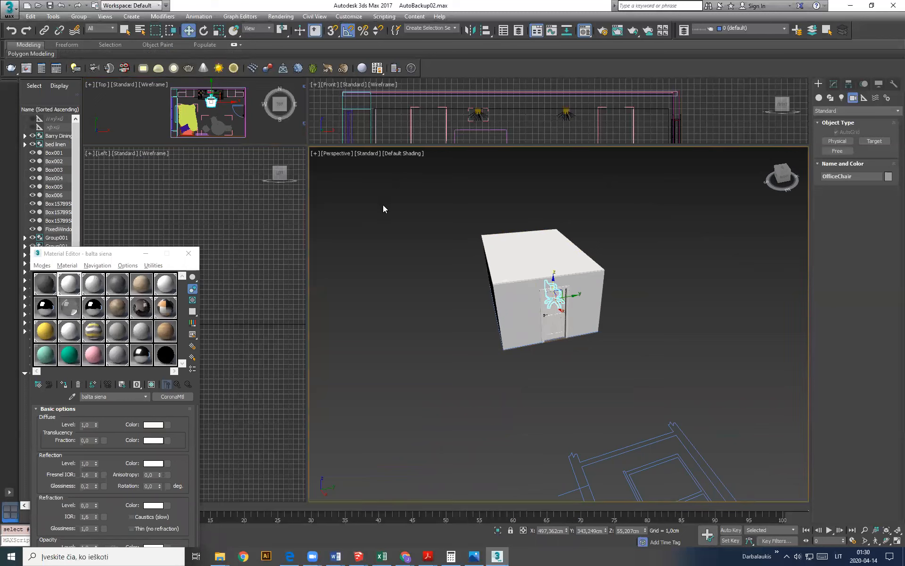
pyautogui.press('z')
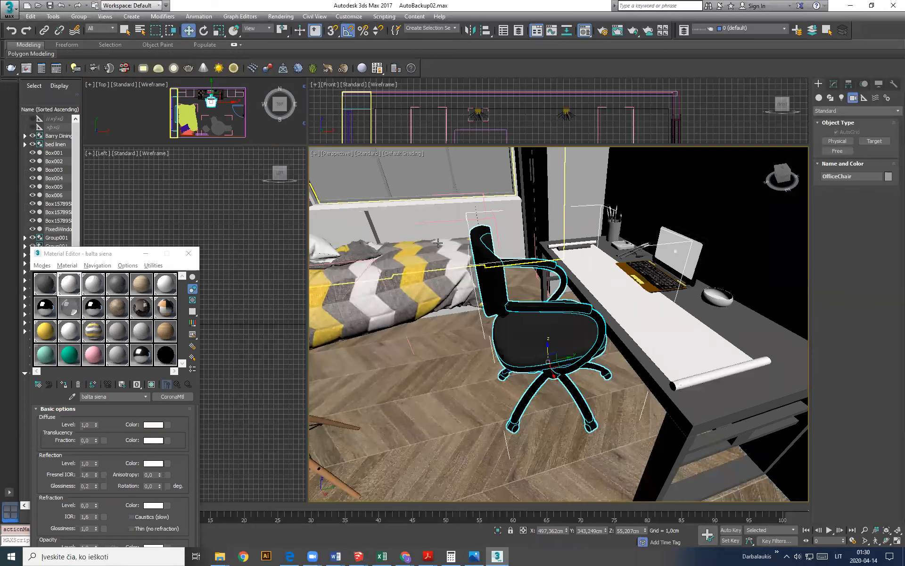
# Step: Bring the Perspective view inside the room, looking past the dining table toward the bed, office chair and desk
pyautogui.keyDown('alt'); pyautogui.moveTo(478, 396); pyautogui.dragTo(521, 299, button='middle'); pyautogui.keyUp('alt')
pyautogui.scroll(-3, 521, 298)
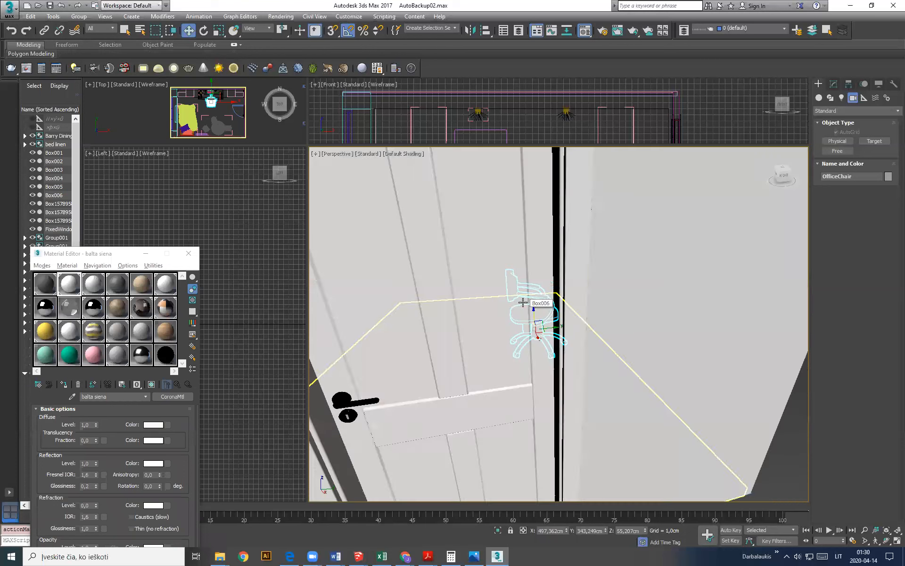
pyautogui.scroll(5, 481, 343)
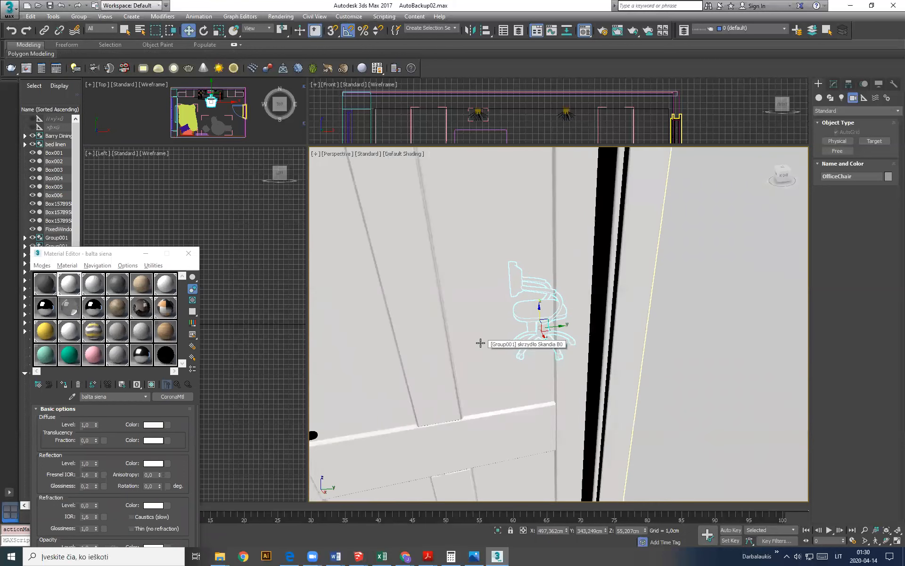
pyautogui.scroll(2, 481, 343)
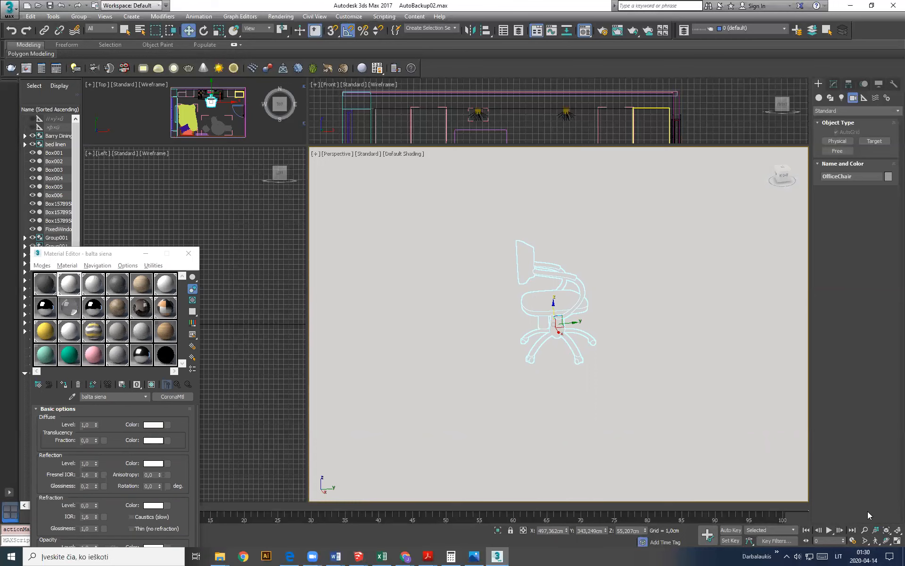
pyautogui.click(864, 530)
pyautogui.moveTo(539, 365)
pyautogui.mouseDown()
pyautogui.moveTo(539, 321)
pyautogui.moveTo(540, 368)
pyautogui.moveTo(535, 353)
pyautogui.mouseUp()
pyautogui.moveTo(518, 317); pyautogui.dragTo(565, 329, button='middle')
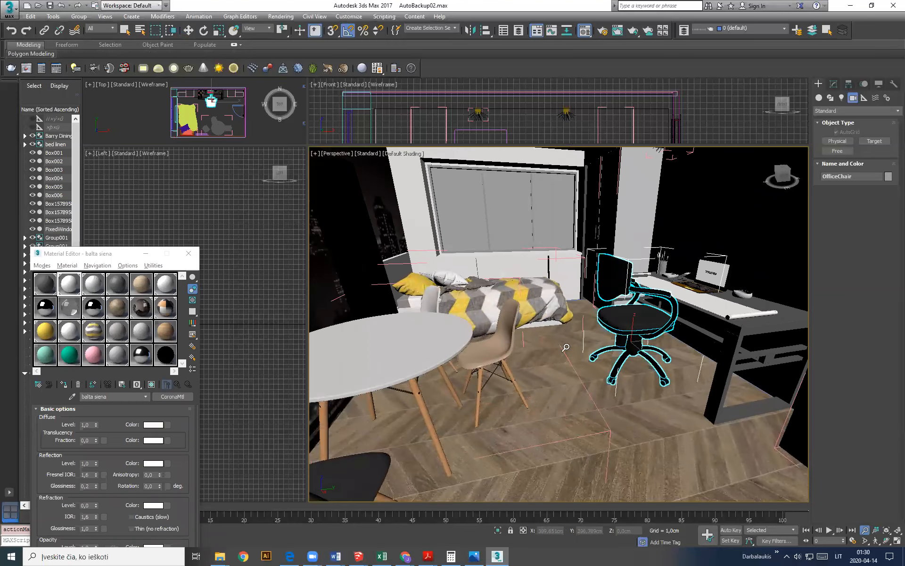
pyautogui.moveTo(550, 358); pyautogui.dragTo(540, 351)
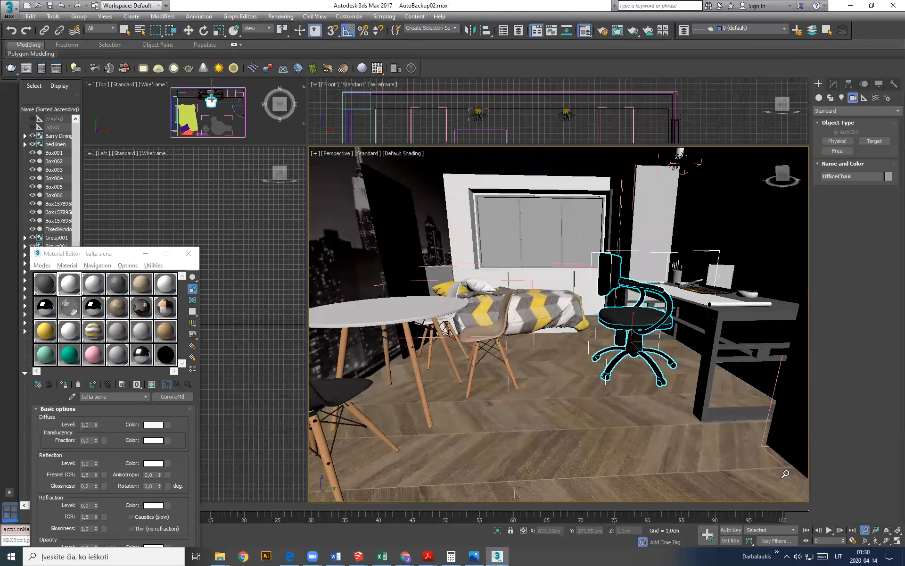
# Step: Widen the Perspective field of view and adjust the zoom to view the furnished interior from inside the room
pyautogui.click(866, 543)
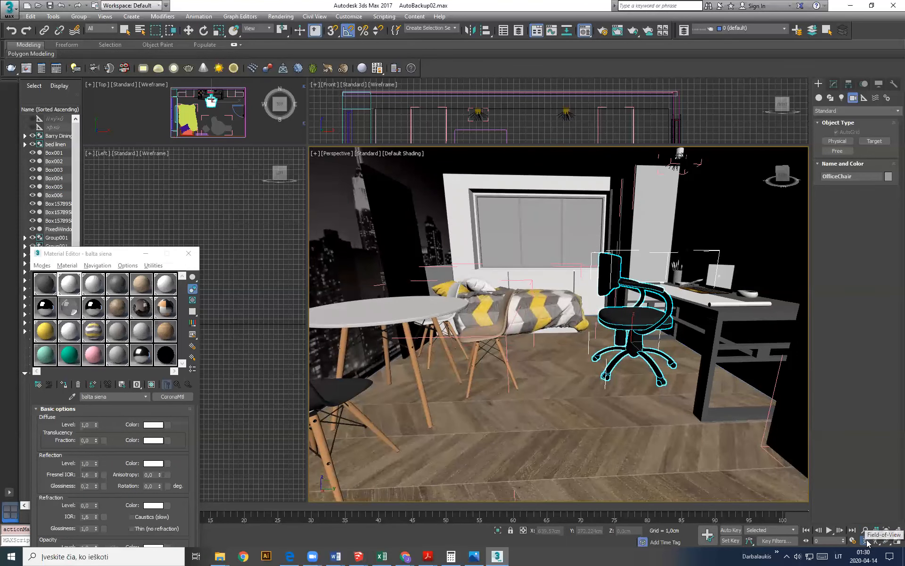
pyautogui.moveTo(548, 336); pyautogui.dragTo(564, 349)
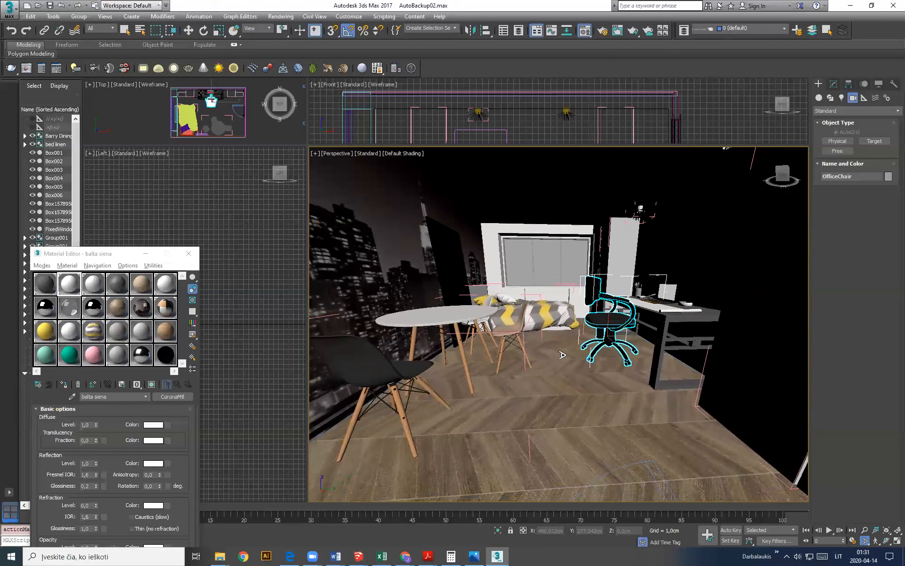
pyautogui.moveTo(530, 358)
pyautogui.keyDown('alt'); pyautogui.mouseDown(button='middle')
pyautogui.moveTo(540, 339)
pyautogui.moveTo(529, 355)
pyautogui.mouseUp(button='middle'); pyautogui.keyUp('alt')
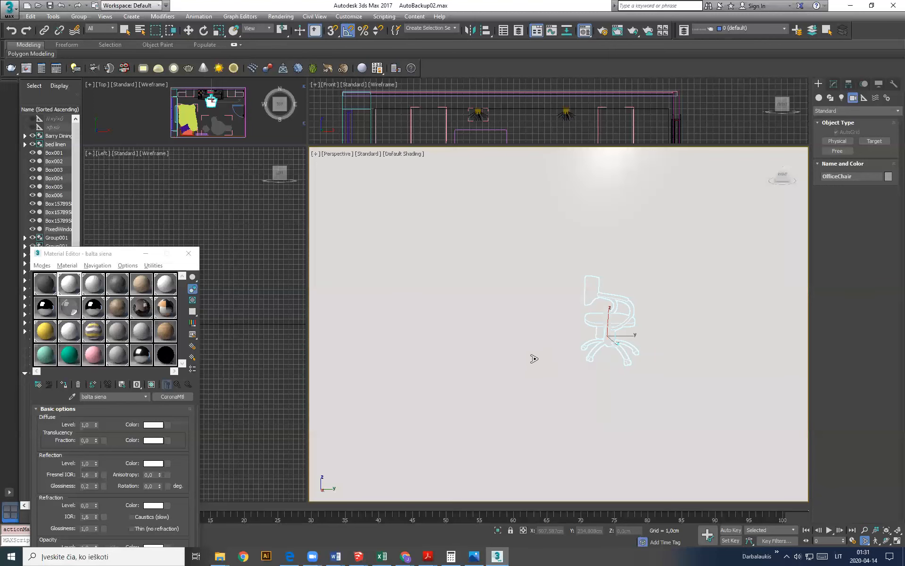
pyautogui.click(864, 530)
pyautogui.moveTo(528, 382); pyautogui.dragTo(521, 312)
pyautogui.moveTo(521, 311); pyautogui.dragTo(514, 366, button='middle')
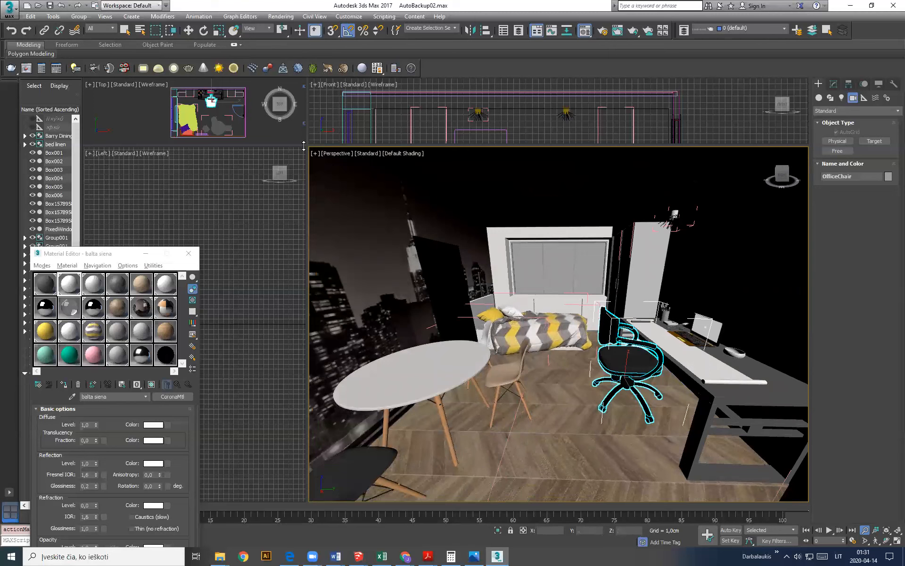
# Step: Enlarge the Top viewport, frame the room plan in it, and move the Material Editor clear of the plan
pyautogui.moveTo(307, 145); pyautogui.dragTo(514, 386)
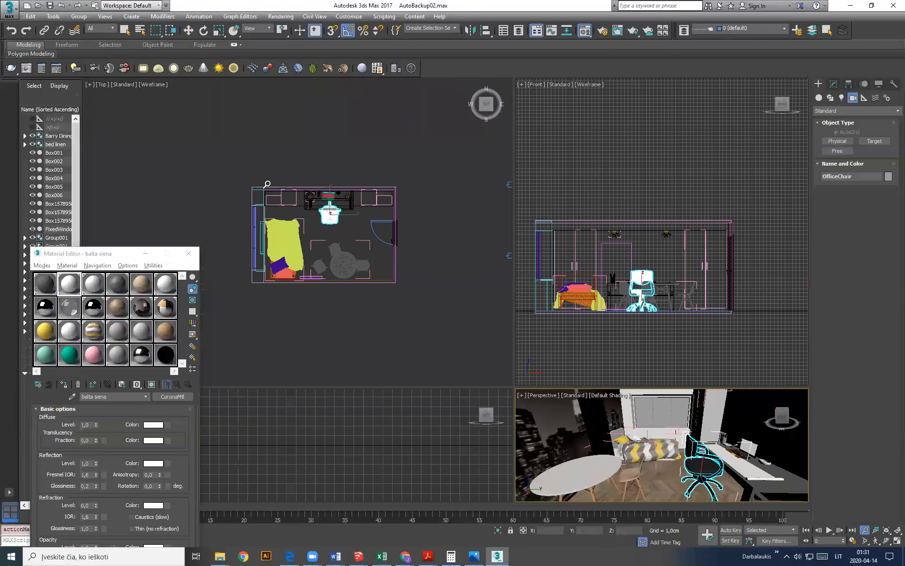
pyautogui.moveTo(325, 238); pyautogui.dragTo(287, 202, button='middle')
pyautogui.scroll(2, 279, 206)
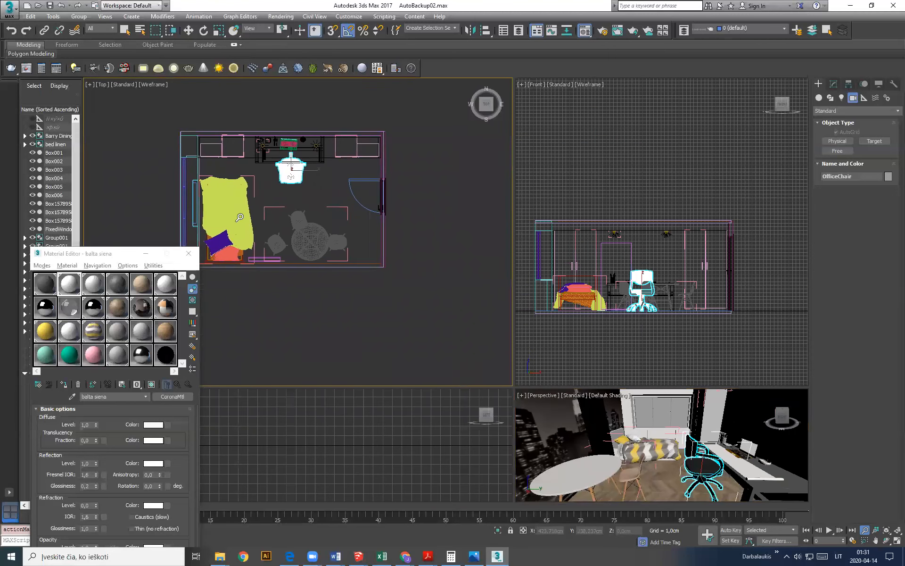
pyautogui.moveTo(124, 259); pyautogui.dragTo(86, 331)
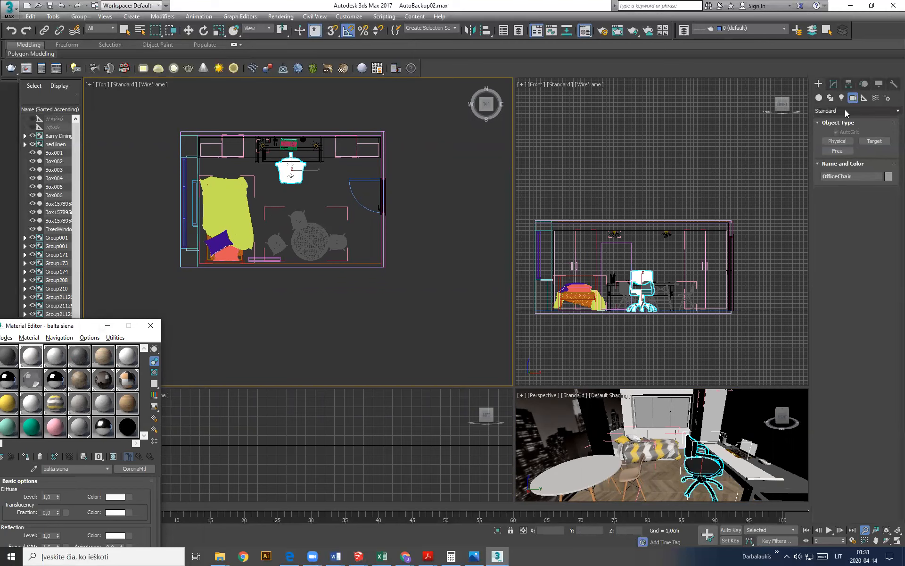
# Step: Place a Physical camera in the Top view at the door, aimed toward the bed, with a target distance of about 280 cm
pyautogui.click(837, 141)
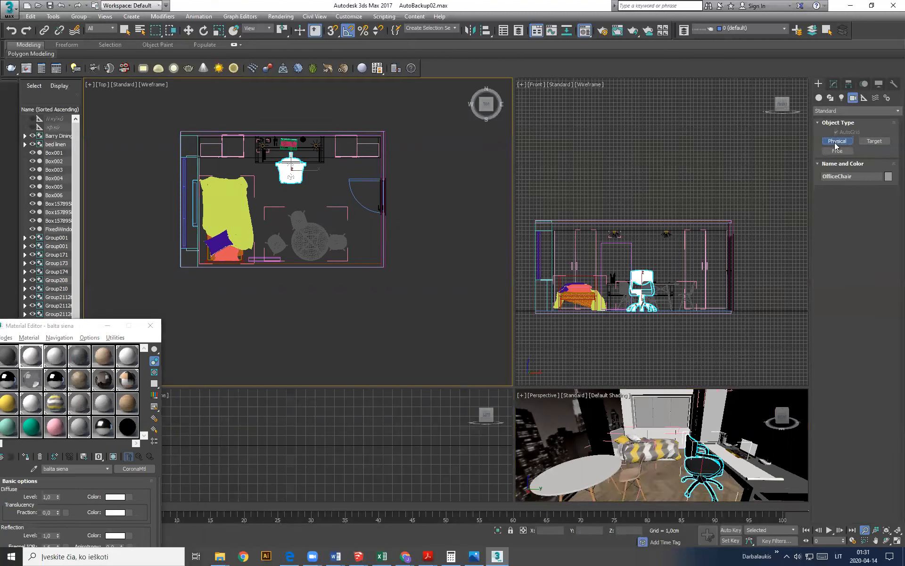
pyautogui.click(363, 196)
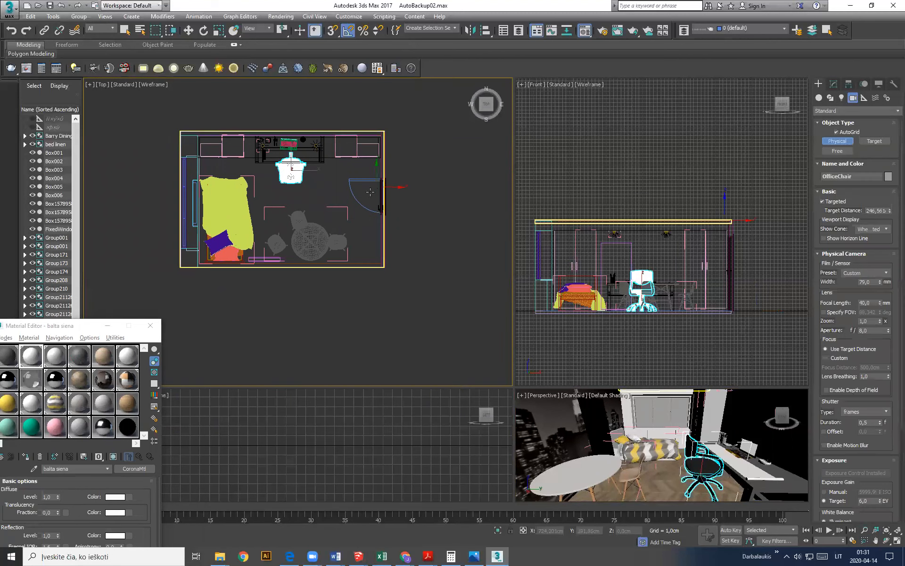
pyautogui.moveTo(373, 196); pyautogui.dragTo(268, 195)
pyautogui.moveTo(267, 196); pyautogui.dragTo(268, 195)
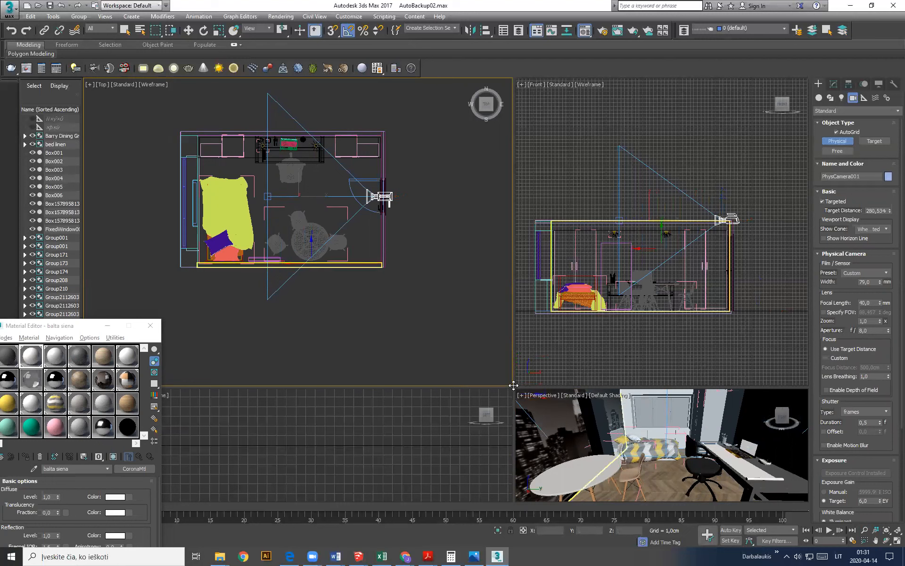
# Step: Enlarge the Perspective viewport and switch it to the new Physical camera's view
pyautogui.moveTo(318, 244); pyautogui.dragTo(314, 231)
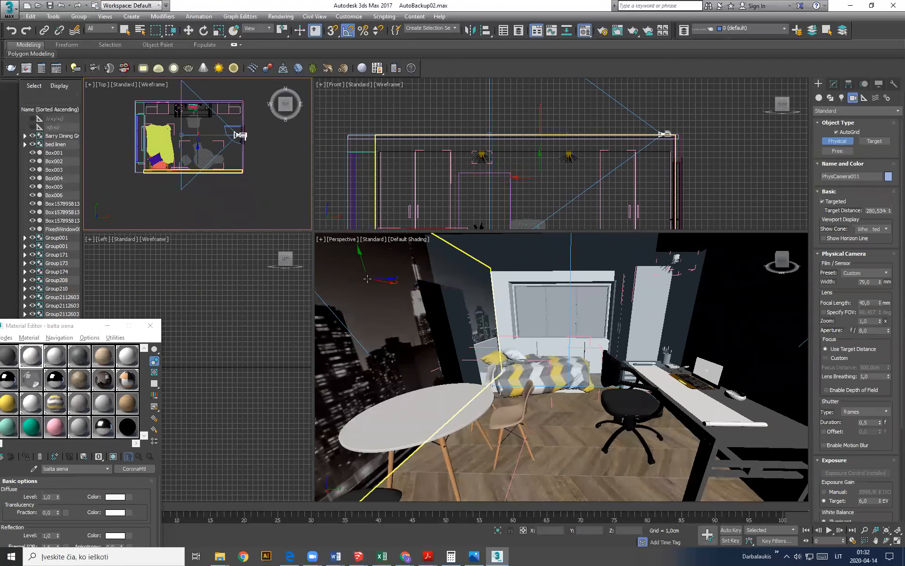
pyautogui.click(367, 279)
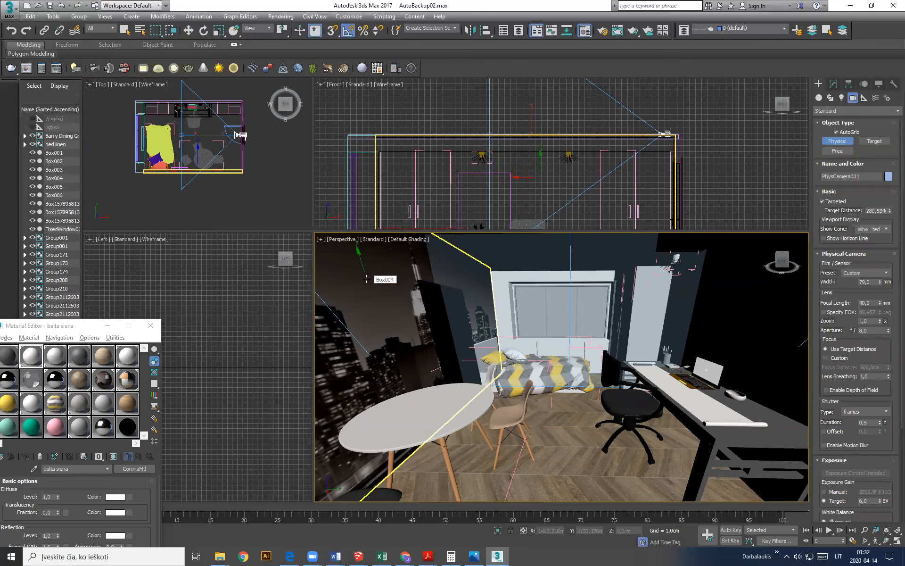
pyautogui.press('c')
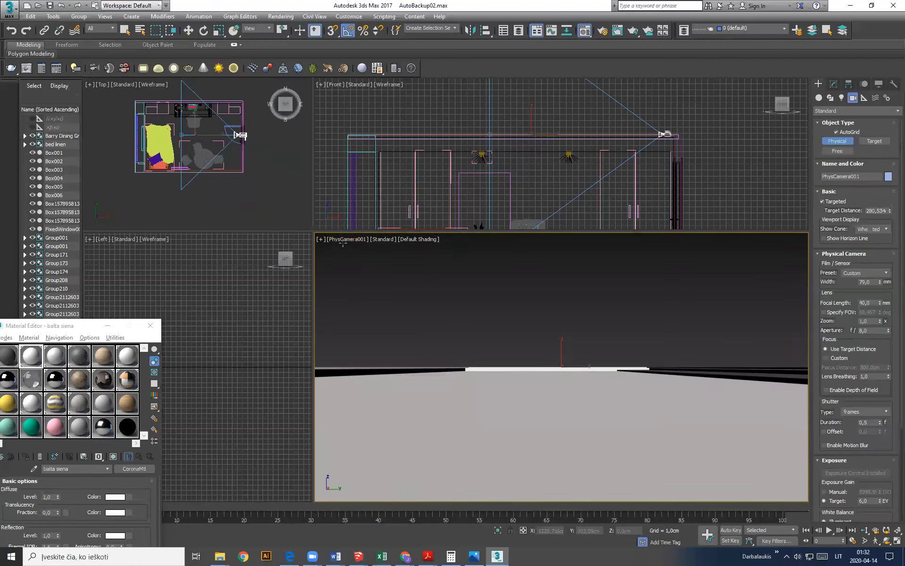
# Step: Pan the camera view down from above the ceiling into the room, to a camera height of about 142 cm
pyautogui.click(489, 410)
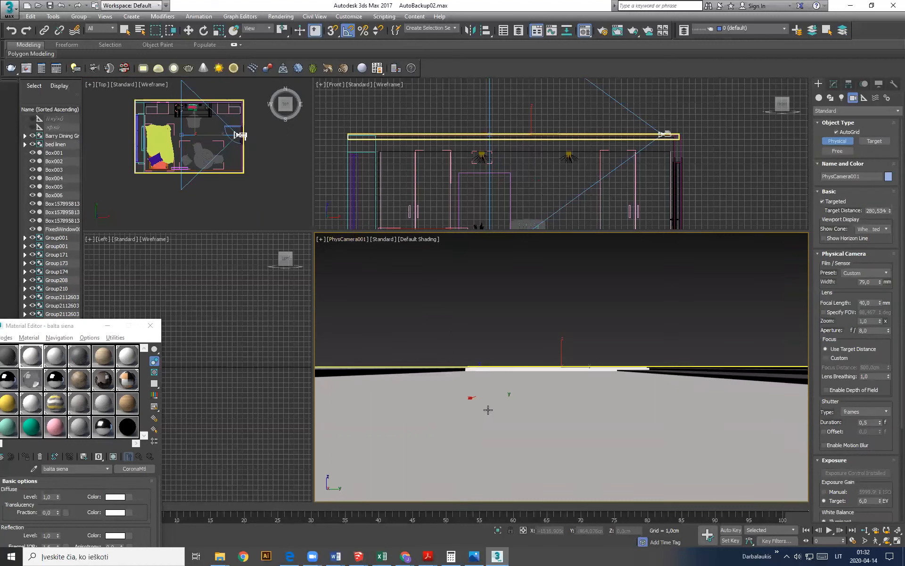
pyautogui.moveTo(532, 402)
pyautogui.mouseDown(button='middle')
pyautogui.moveTo(533, 267)
pyautogui.moveTo(541, 406)
pyautogui.mouseUp(button='middle')
pyautogui.click(541, 406)
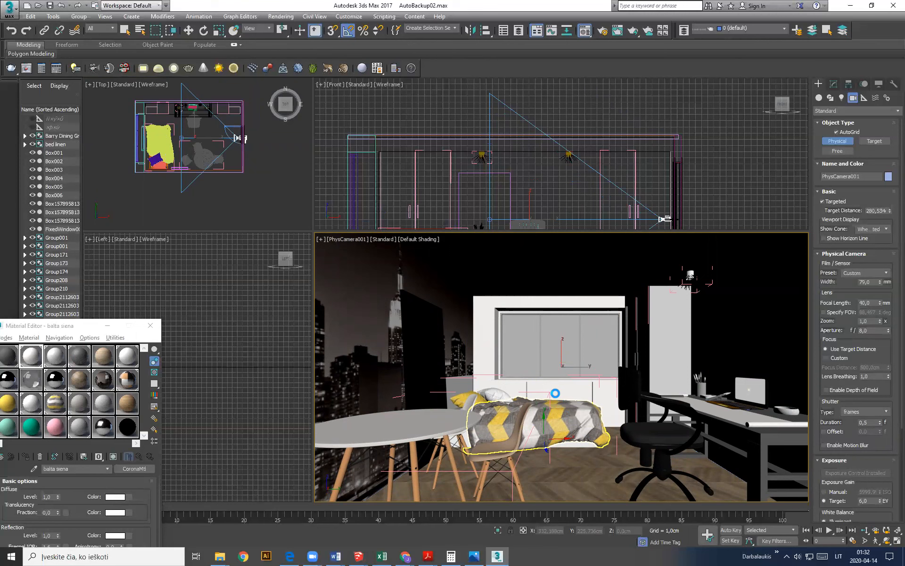
pyautogui.click(188, 30)
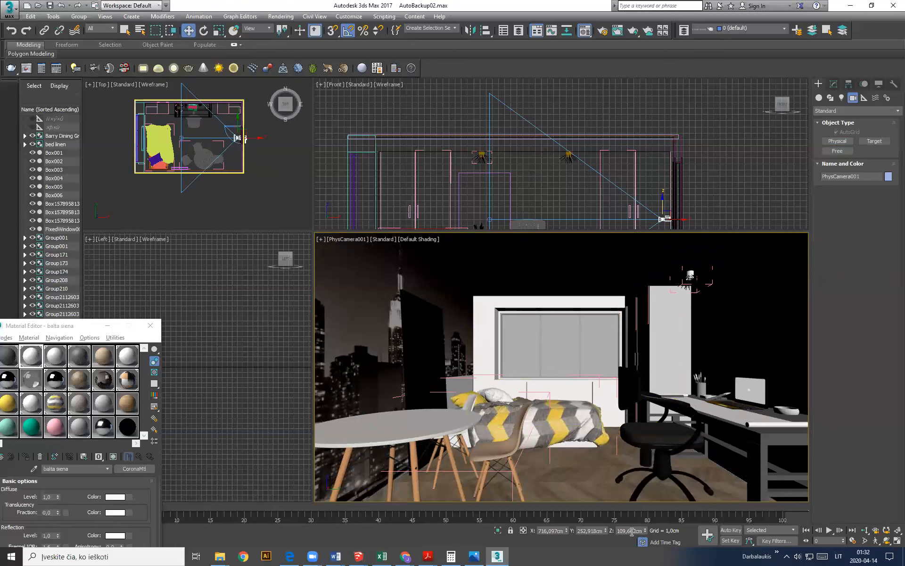
pyautogui.moveTo(549, 448); pyautogui.dragTo(540, 479, button='middle')
pyautogui.click(538, 479)
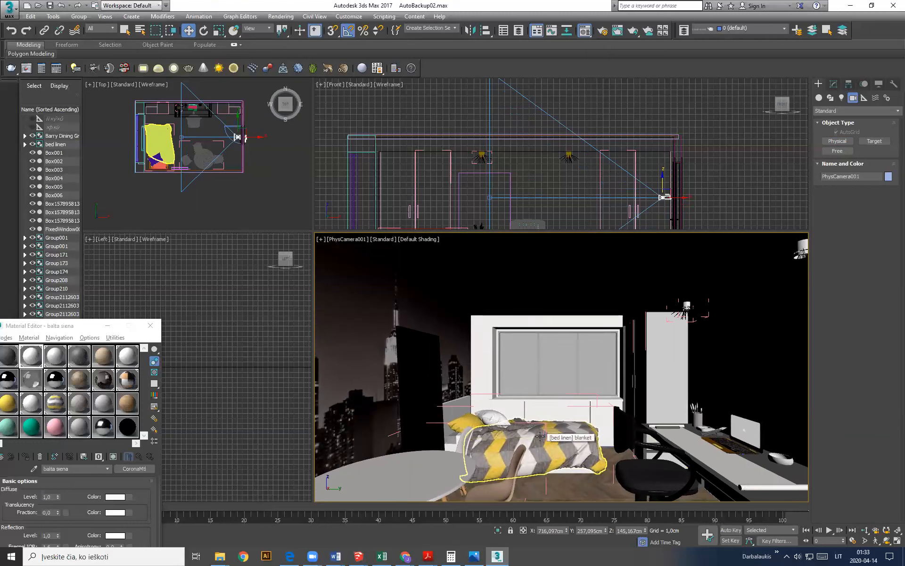
pyautogui.moveTo(560, 403)
pyautogui.mouseDown(button='middle')
pyautogui.moveTo(560, 390)
pyautogui.moveTo(570, 393)
pyautogui.moveTo(553, 420)
pyautogui.mouseUp(button='middle')
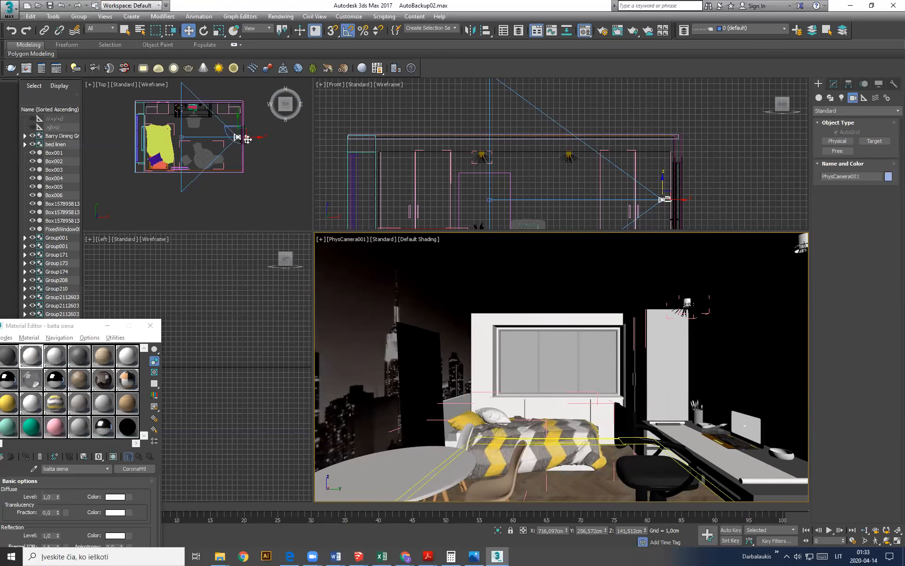
# Step: Move the camera slightly into the room from the door in the Top view, to about X 709 cm, Y 261 cm
pyautogui.scroll(4, 227, 137)
pyautogui.click(136, 137)
pyautogui.moveTo(137, 126); pyautogui.dragTo(137, 127)
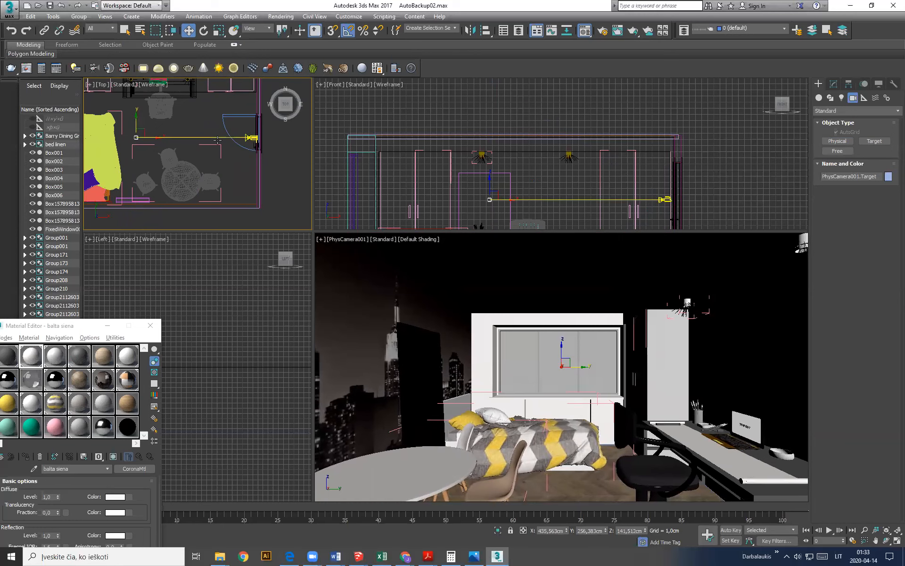
pyautogui.click(247, 137)
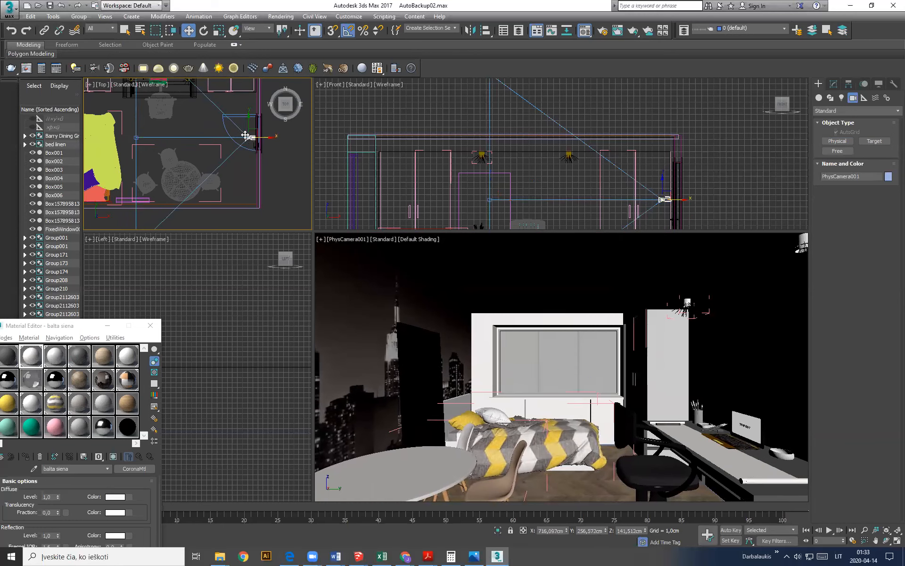
pyautogui.moveTo(257, 137); pyautogui.dragTo(244, 123)
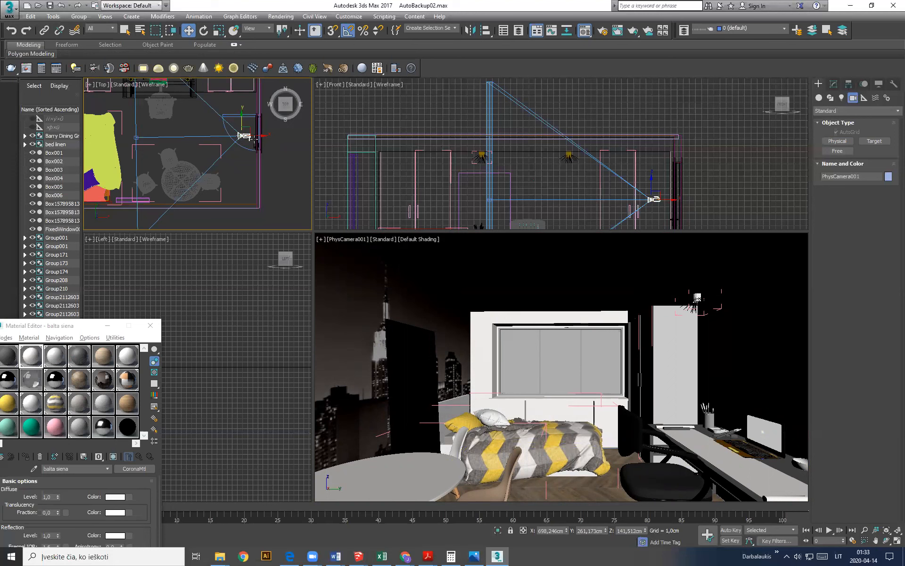
pyautogui.moveTo(256, 136); pyautogui.dragTo(262, 136)
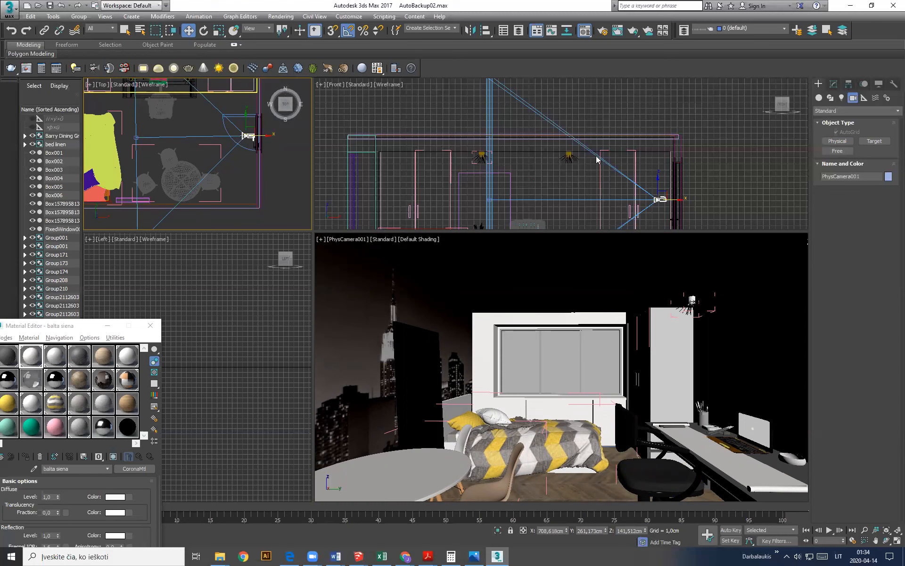
# Step: Widen the camera's view by setting its film/sensor width to 86 mm
pyautogui.click(834, 85)
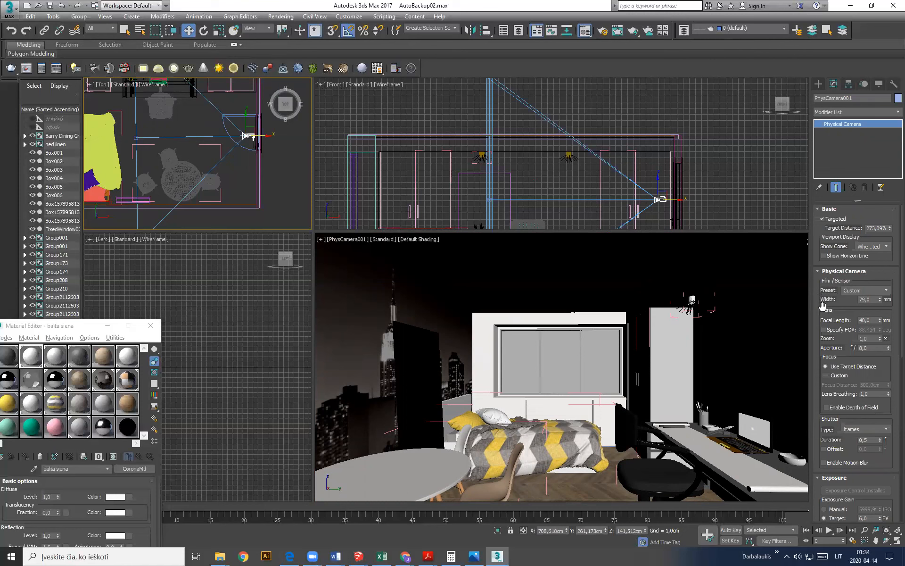
pyautogui.moveTo(880, 301); pyautogui.dragTo(892, 268)
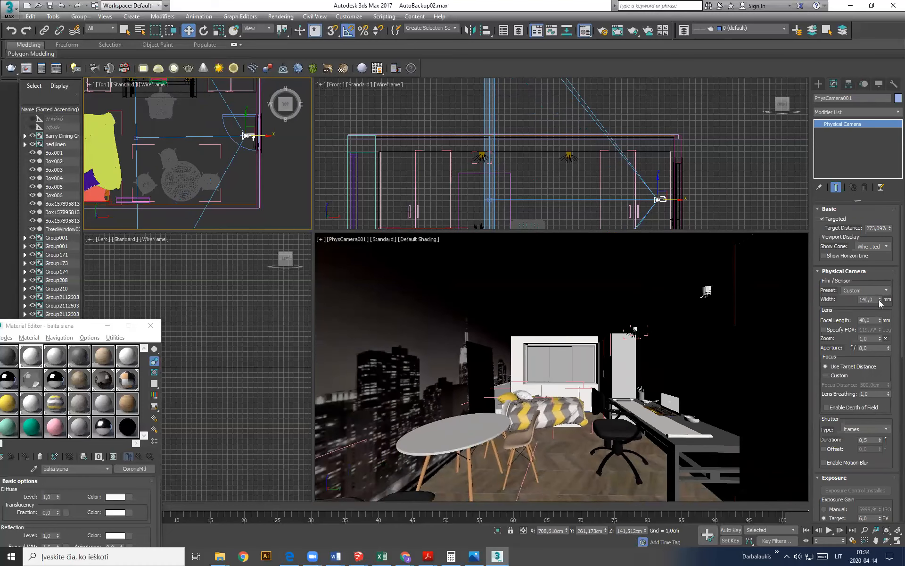
pyautogui.moveTo(881, 304); pyautogui.dragTo(885, 325)
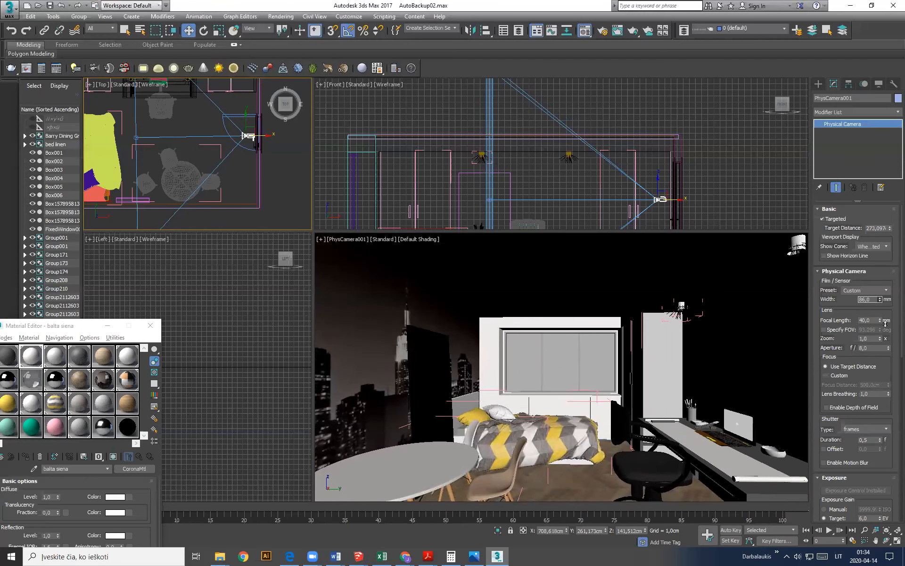
# Step: Pan the camera view down to a camera height of about 133 cm and show safe frames in its viewport
pyautogui.moveTo(498, 432); pyautogui.dragTo(543, 413, button='middle')
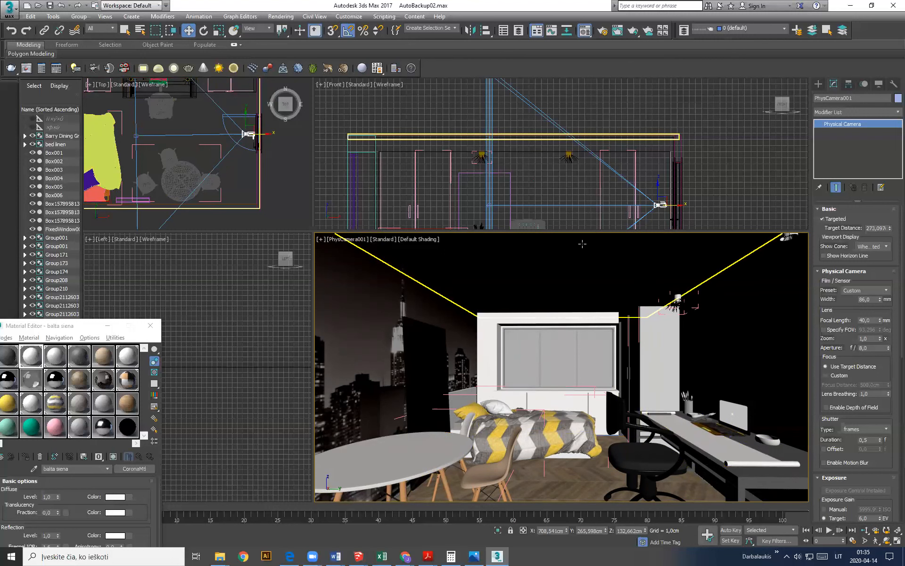
pyautogui.click(336, 241)
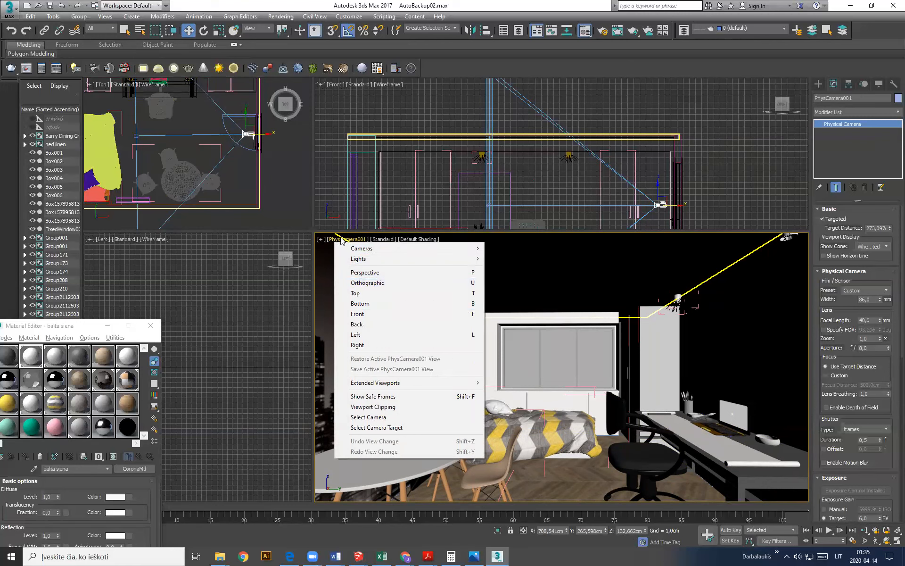
pyautogui.click(361, 400)
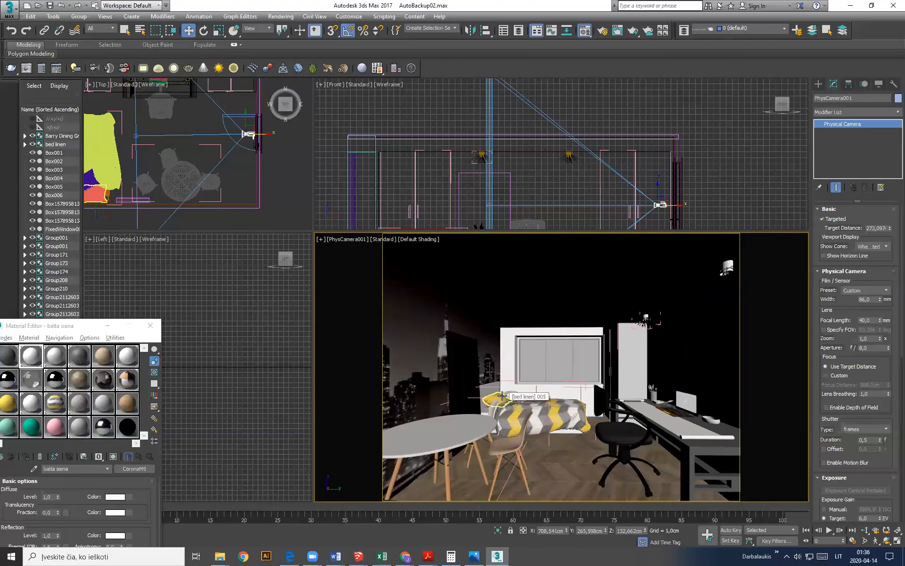
# Step: Place a second Physical camera in the enlarged Top view, from the corner above the bed toward the door wall, with a target distance of about 440 cm
pyautogui.moveTo(313, 231); pyautogui.dragTo(466, 404)
pyautogui.moveTo(259, 192); pyautogui.dragTo(313, 208, button='middle')
pyautogui.scroll(-2, 294, 205)
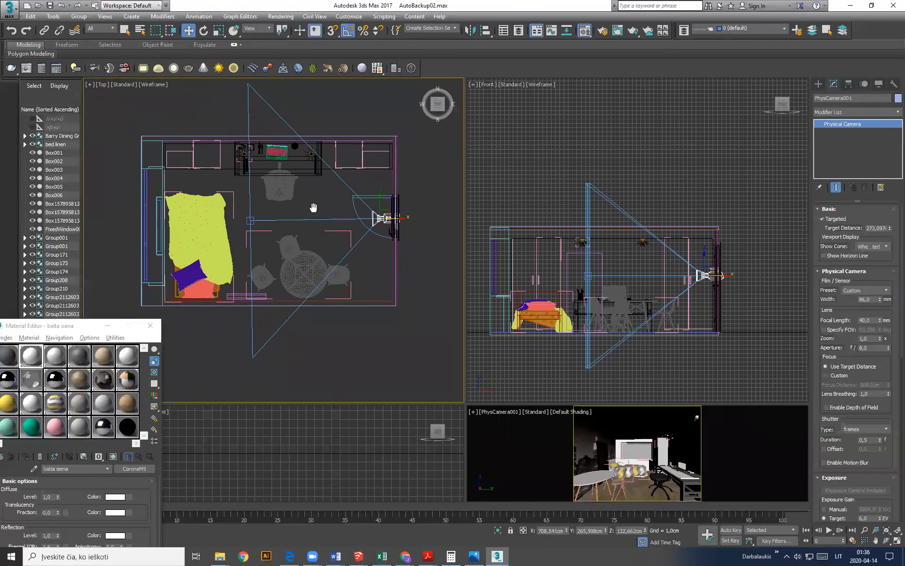
pyautogui.click(819, 85)
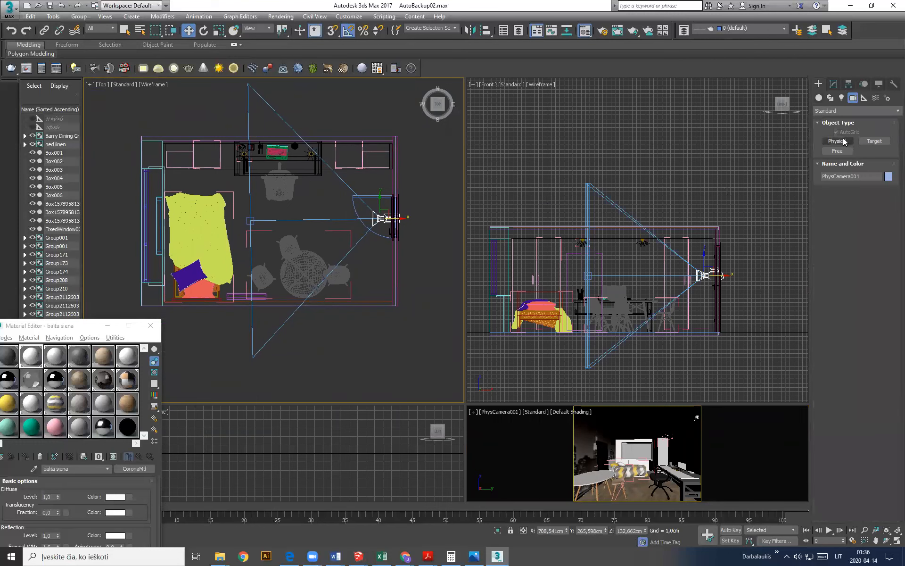
pyautogui.click(837, 142)
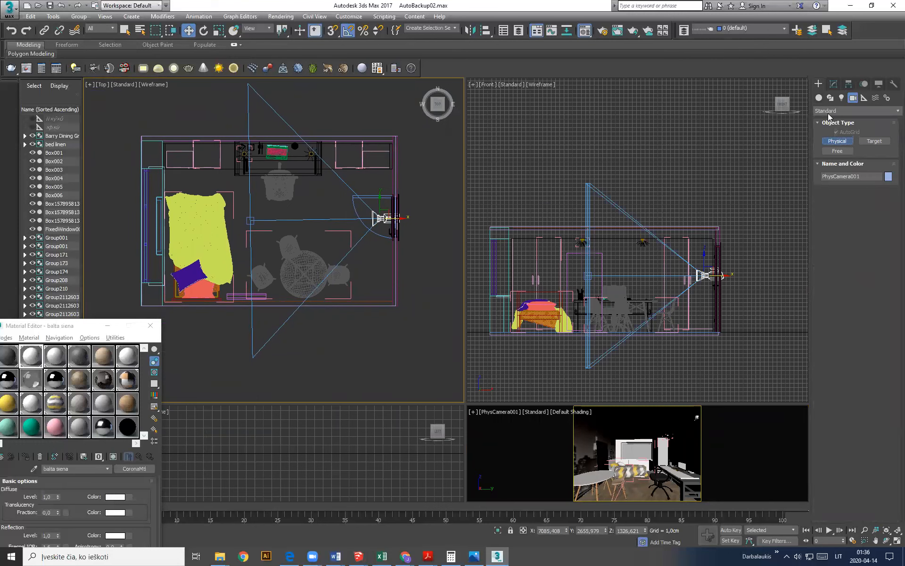
pyautogui.moveTo(169, 171); pyautogui.dragTo(368, 249)
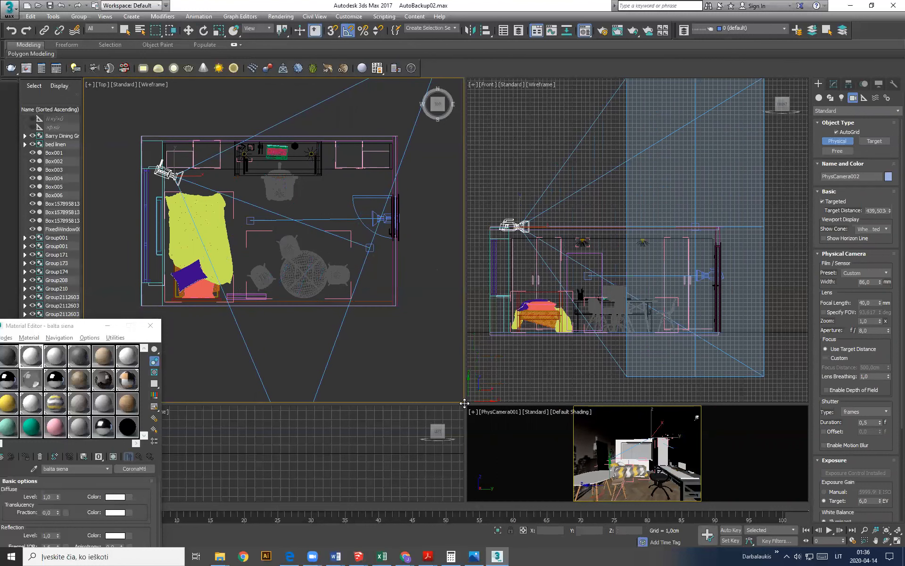
# Step: Enlarge the camera viewport and switch it to the second camera, PhysCamera002
pyautogui.moveTo(464, 402); pyautogui.dragTo(243, 167)
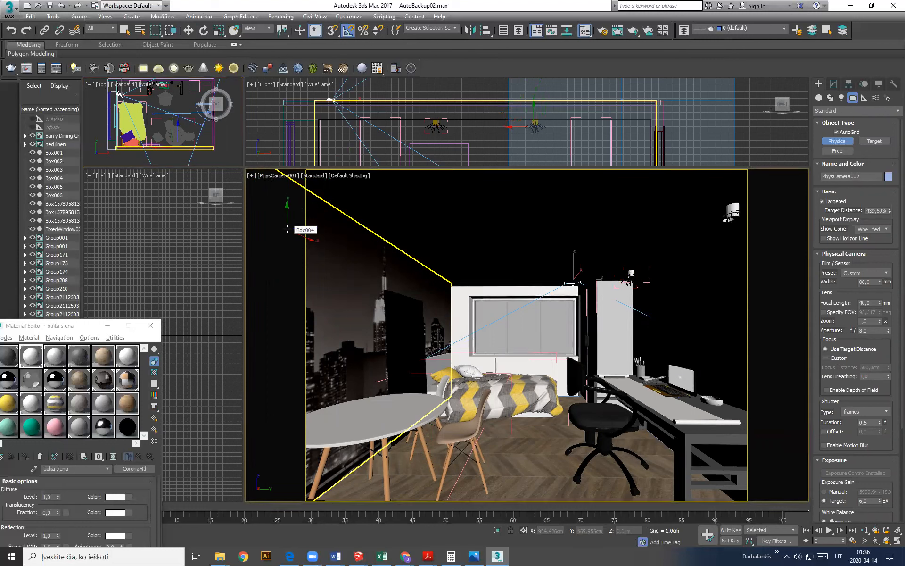
pyautogui.click(275, 175)
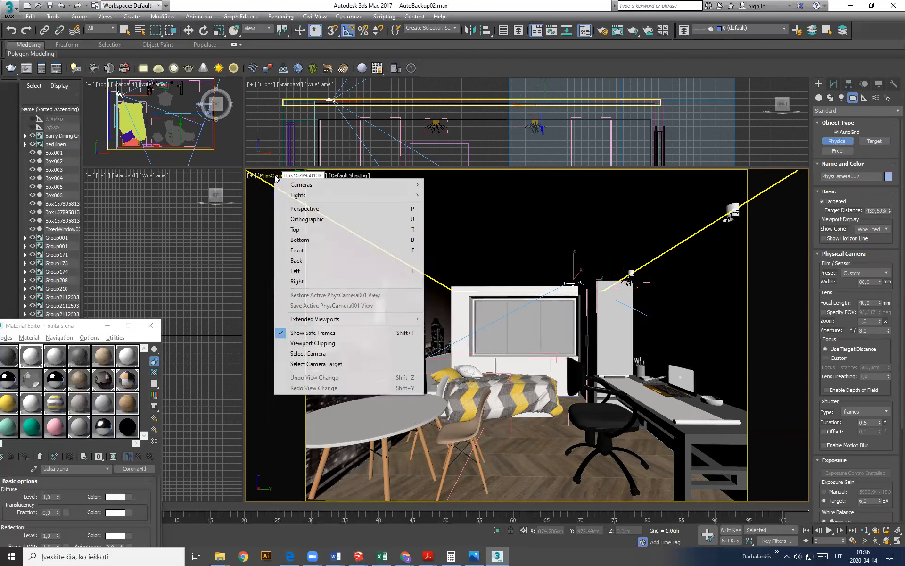
pyautogui.moveTo(299, 184)
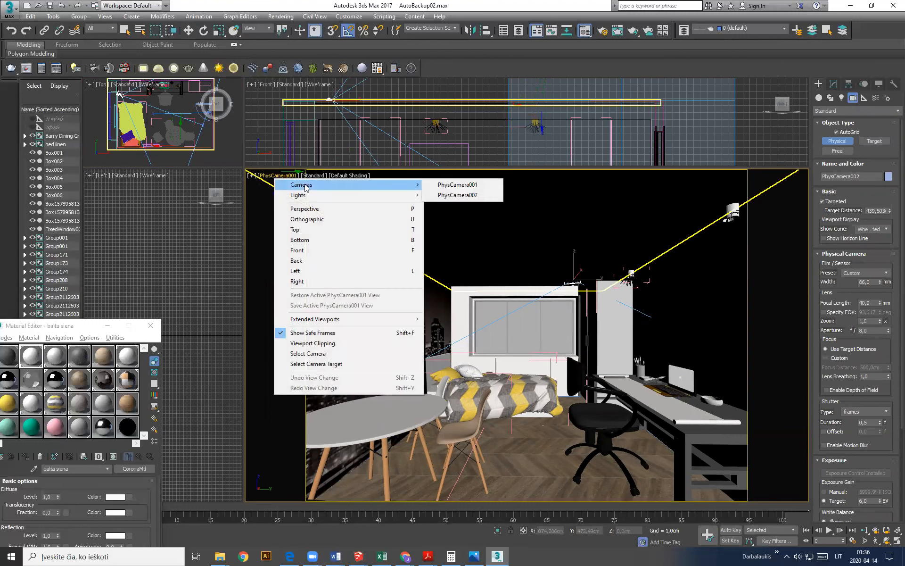
pyautogui.click(465, 196)
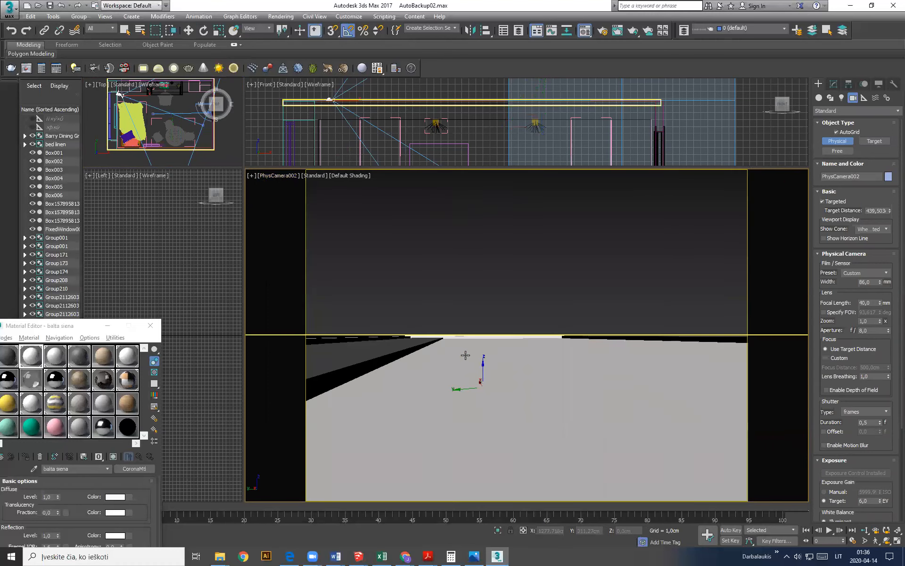
# Step: Pan the second camera's view down into the room, facing the door and dining table, to a camera height of about 156 cm
pyautogui.click(364, 122)
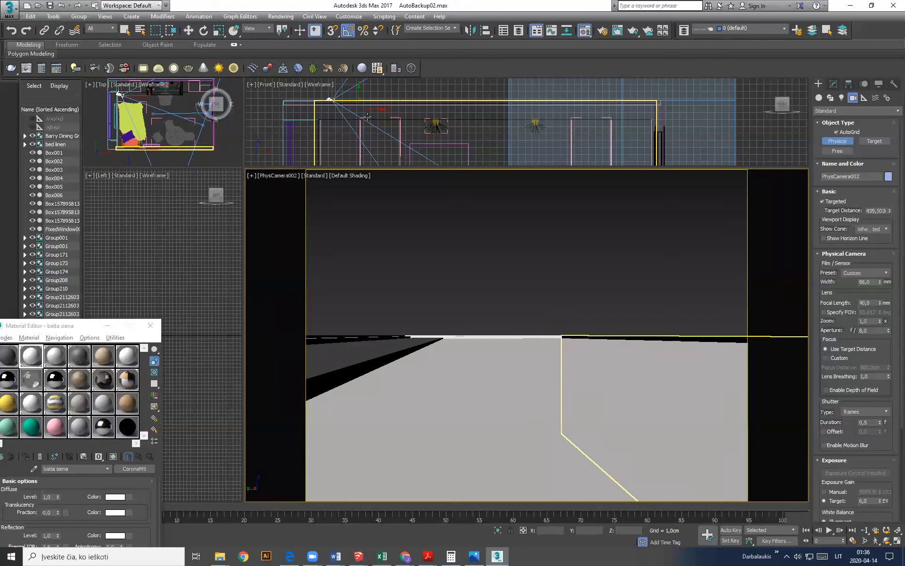
pyautogui.click(331, 99)
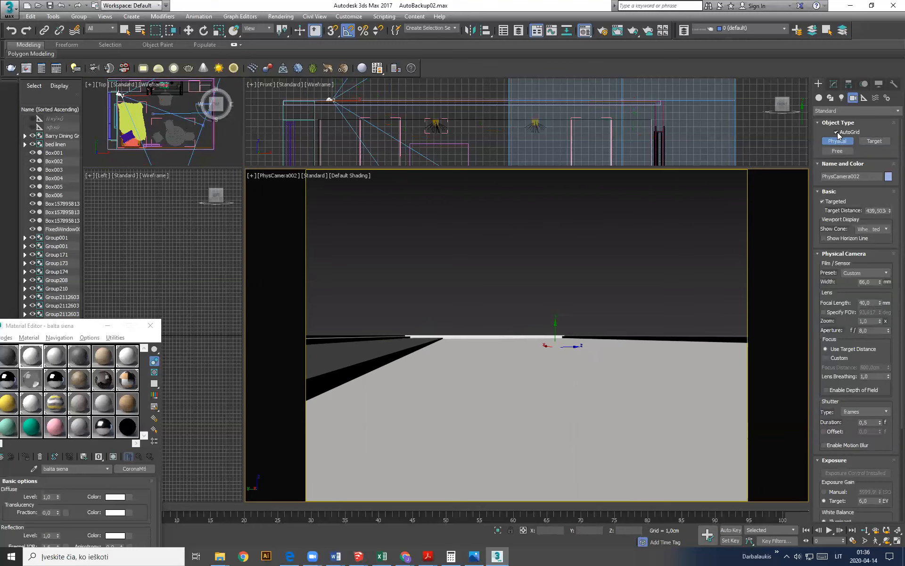
pyautogui.moveTo(527, 412); pyautogui.dragTo(500, 353, button='middle')
pyautogui.click(484, 361)
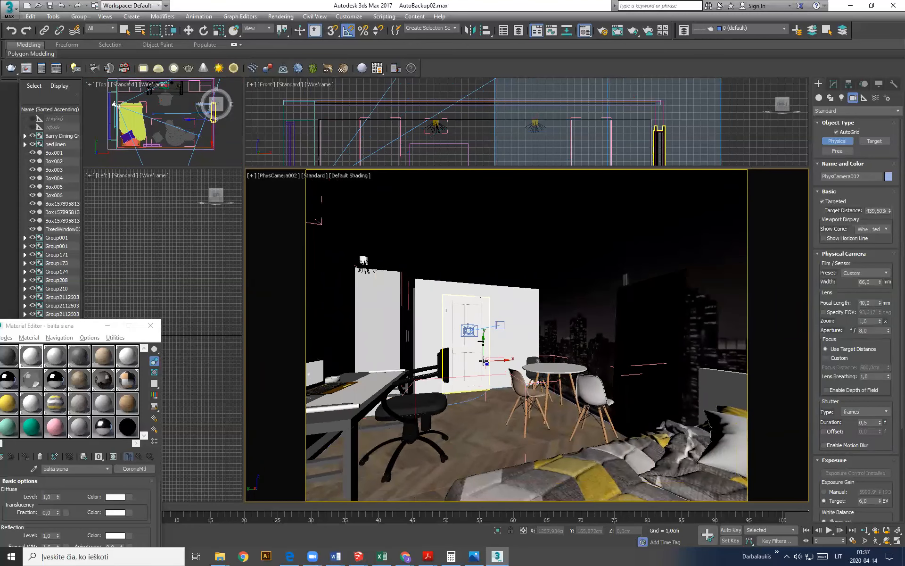
pyautogui.click(188, 30)
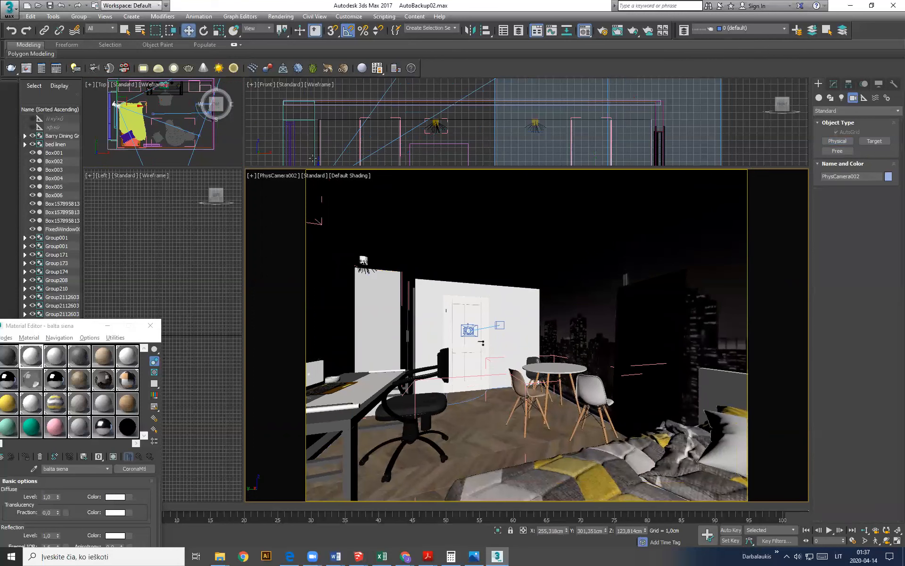
pyautogui.moveTo(547, 432); pyautogui.dragTo(548, 442, button='middle')
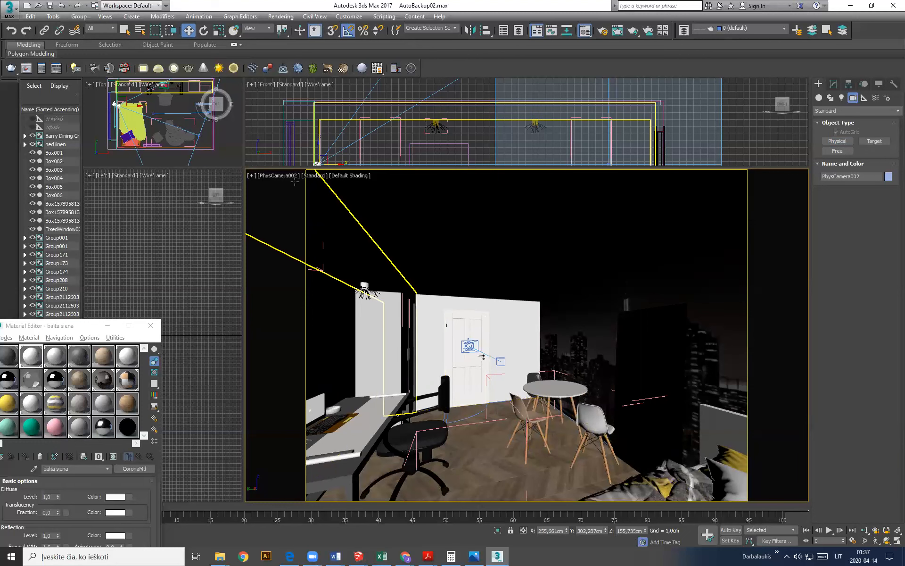
# Step: Compare the PhysCamera001 and PhysCamera002 framings in the enlarged viewport, ending on PhysCamera002
pyautogui.click(279, 175)
pyautogui.moveTo(303, 186)
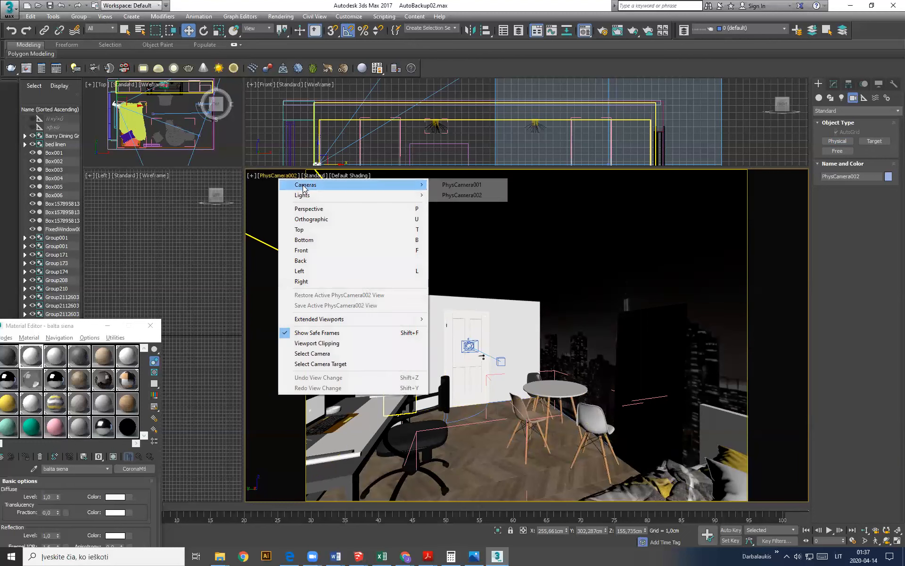
pyautogui.click(469, 186)
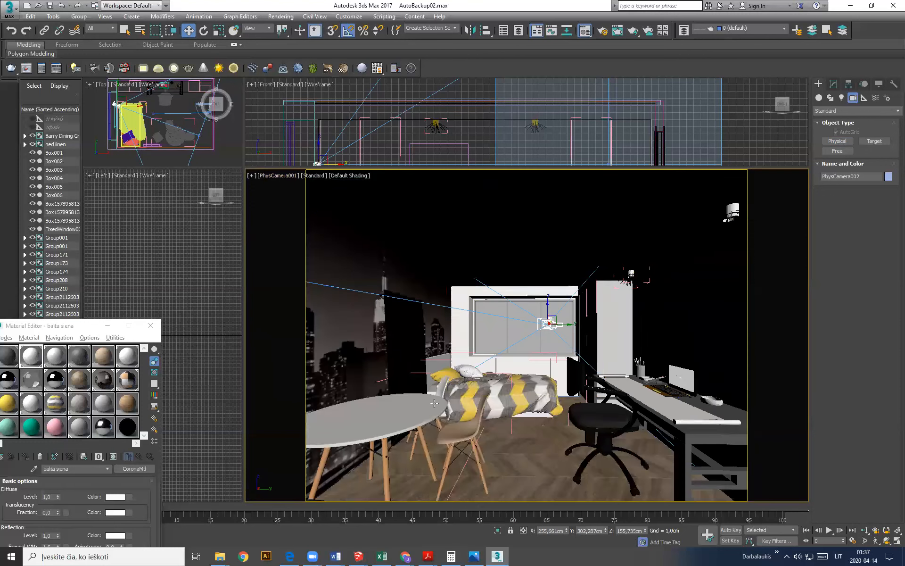
pyautogui.click(276, 176)
pyautogui.moveTo(314, 186)
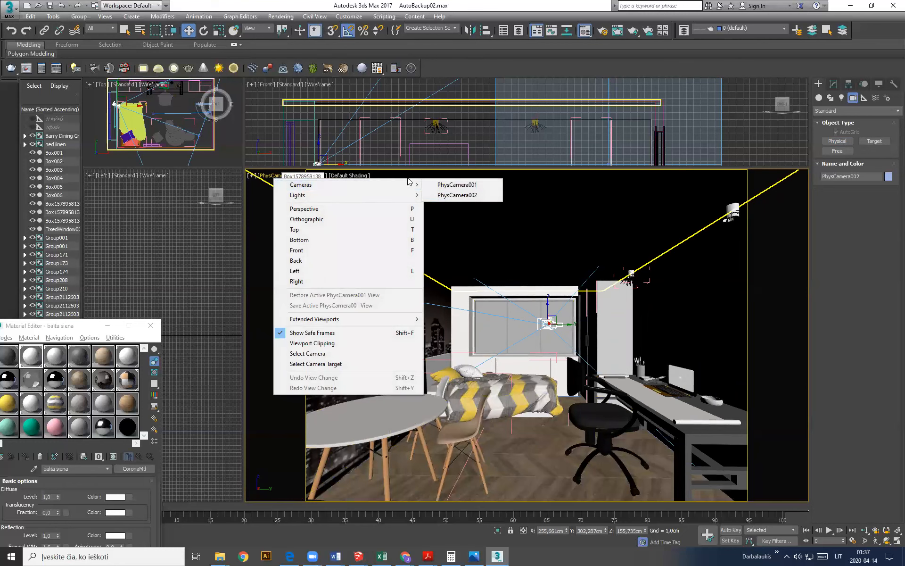
pyautogui.click(462, 194)
pyautogui.click(440, 257)
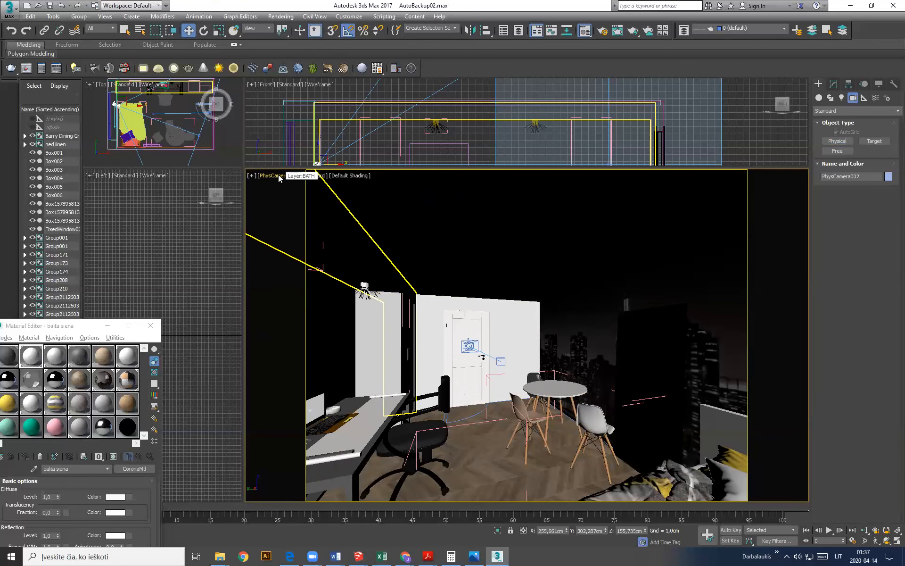
# Step: Switch the enlarged viewport from the second camera to a Perspective view looking at the desk with the laptop
pyautogui.click(277, 177)
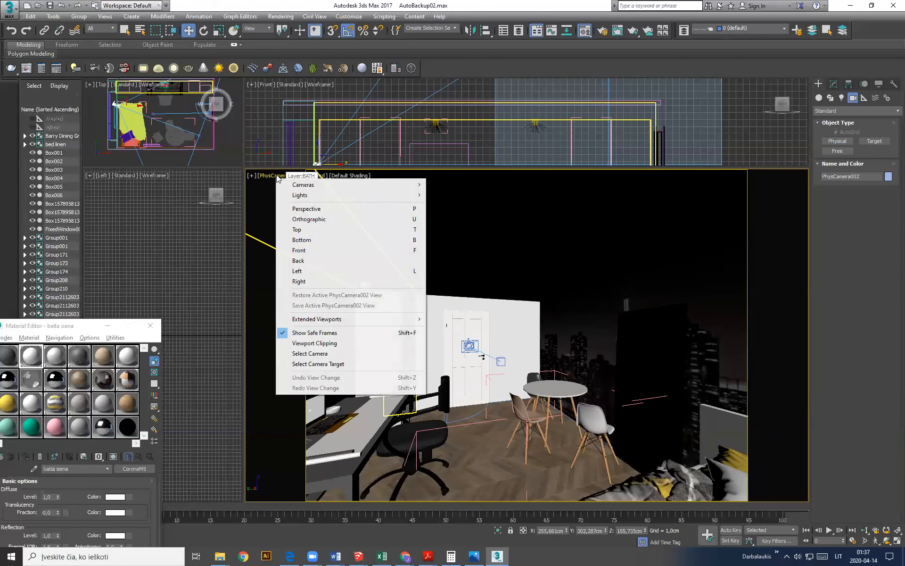
pyautogui.click(315, 212)
pyautogui.click(480, 342)
pyautogui.scroll(4, 480, 342)
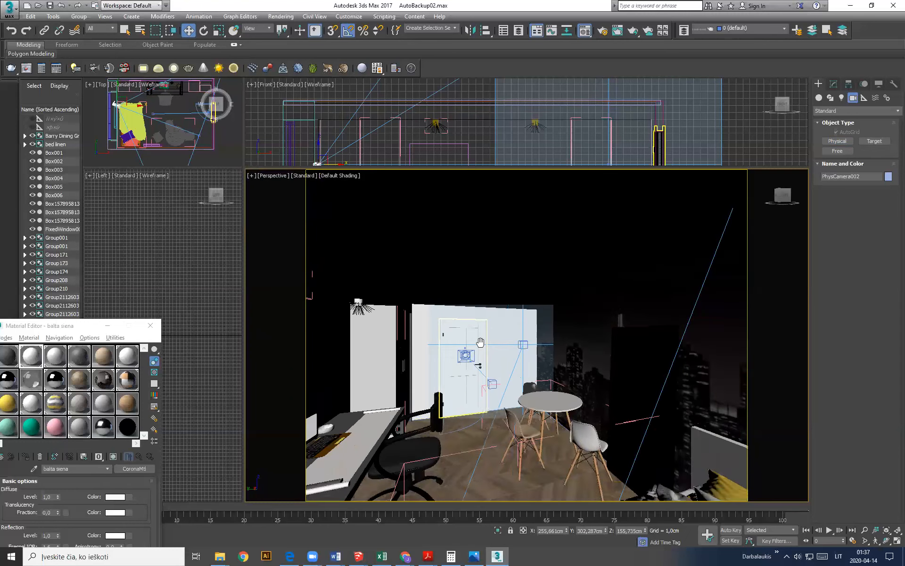
pyautogui.scroll(2, 527, 402)
pyautogui.scroll(-2, 528, 403)
pyautogui.keyDown('alt'); pyautogui.moveTo(562, 408); pyautogui.dragTo(557, 411, button='middle'); pyautogui.keyUp('alt')
pyautogui.click(368, 437)
pyautogui.scroll(6, 455, 441)
pyautogui.scroll(-8, 456, 441)
pyautogui.moveTo(523, 450)
pyautogui.keyDown('alt'); pyautogui.mouseDown(button='middle')
pyautogui.moveTo(495, 446)
pyautogui.moveTo(525, 453)
pyautogui.mouseUp(button='middle'); pyautogui.keyUp('alt')
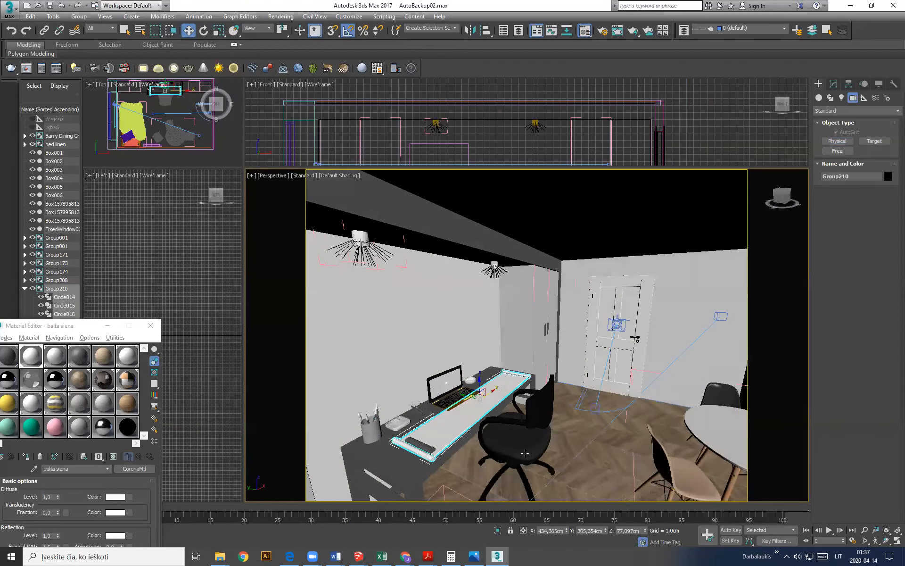
# Step: Scale the Toshiba laptop on the desk up slightly and uniformly
pyautogui.click(449, 388)
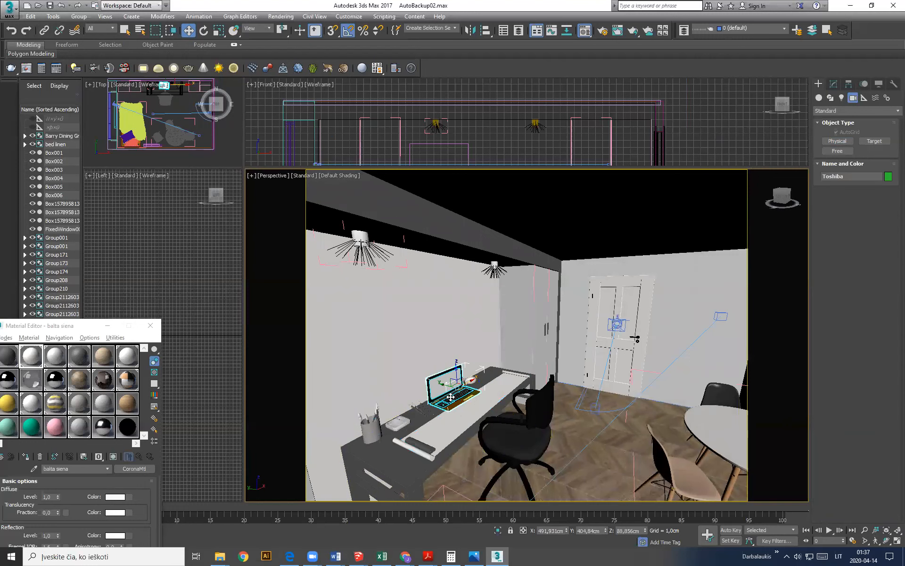
pyautogui.scroll(3, 450, 398)
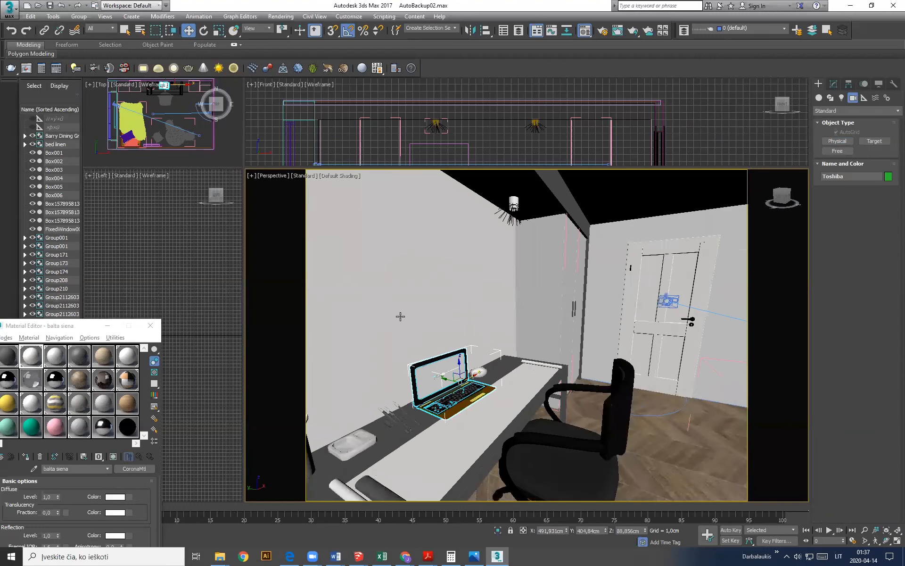
pyautogui.click(220, 30)
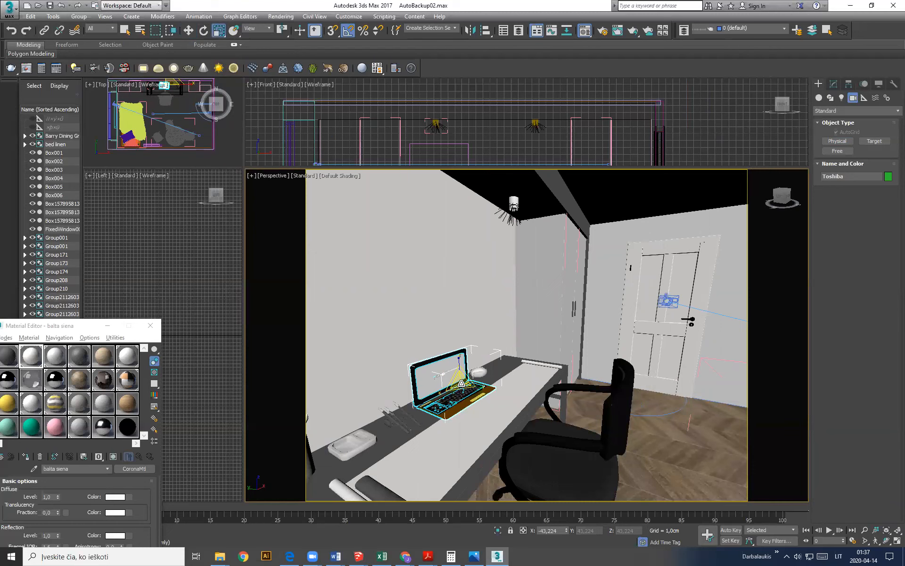
pyautogui.moveTo(461, 381); pyautogui.dragTo(464, 378)
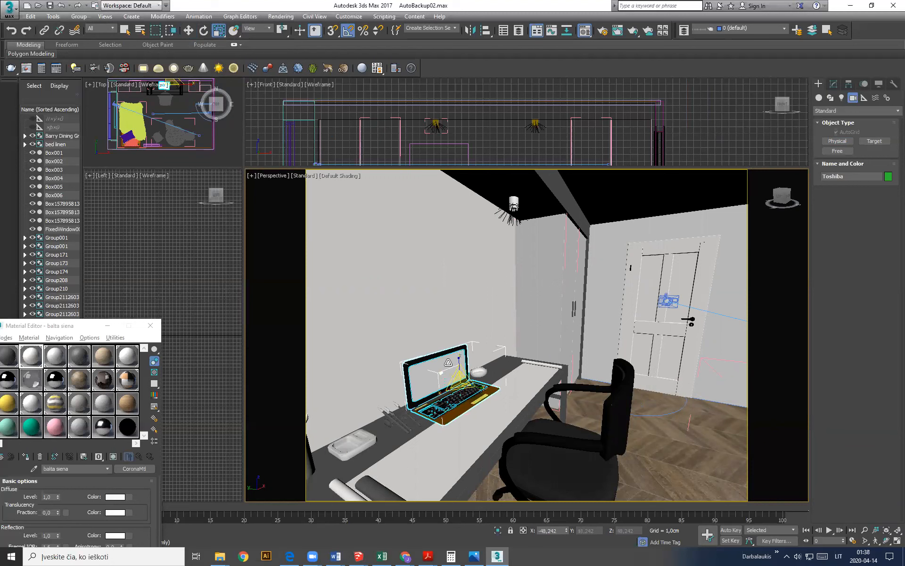
# Step: Lower the enlarged laptop onto the desktop, to a Z position of about 89.2 cm
pyautogui.click(188, 30)
pyautogui.scroll(5, 458, 323)
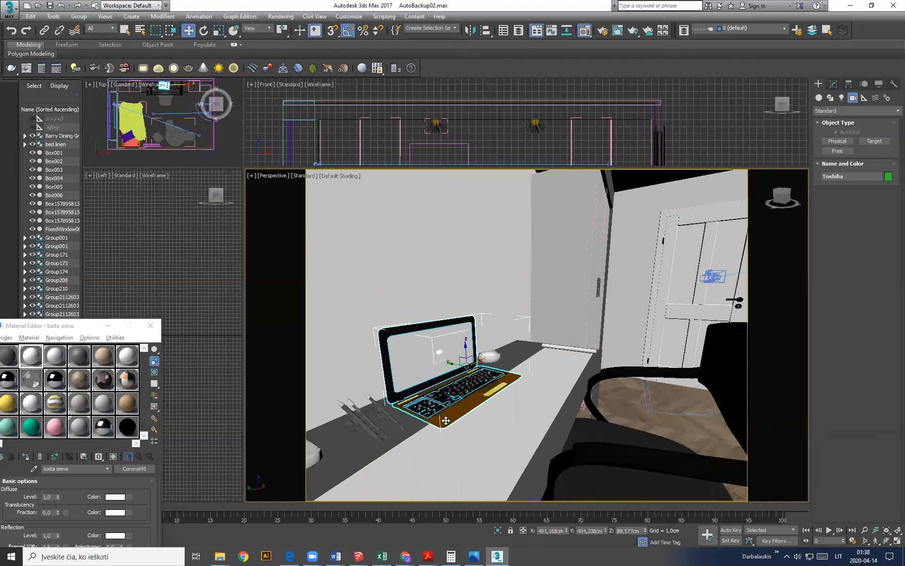
pyautogui.moveTo(471, 333); pyautogui.dragTo(473, 334)
# Step: Turn off angle snapping and rotate the cream dining chair slightly about its vertical axis
pyautogui.scroll(-3, 582, 416)
pyautogui.moveTo(582, 417); pyautogui.dragTo(516, 439, button='middle')
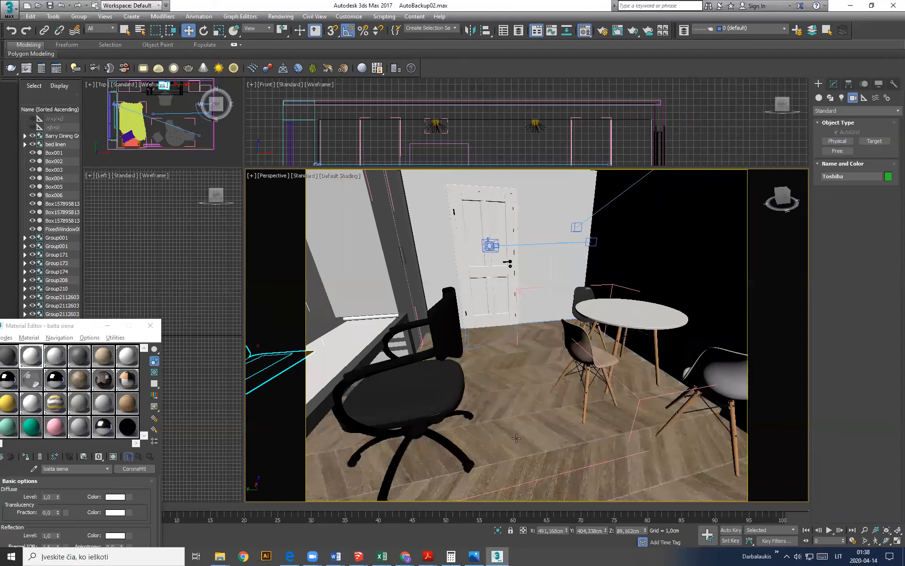
pyautogui.click(590, 345)
pyautogui.keyDown('alt'); pyautogui.moveTo(589, 346); pyautogui.dragTo(545, 355, button='middle'); pyautogui.keyUp('alt')
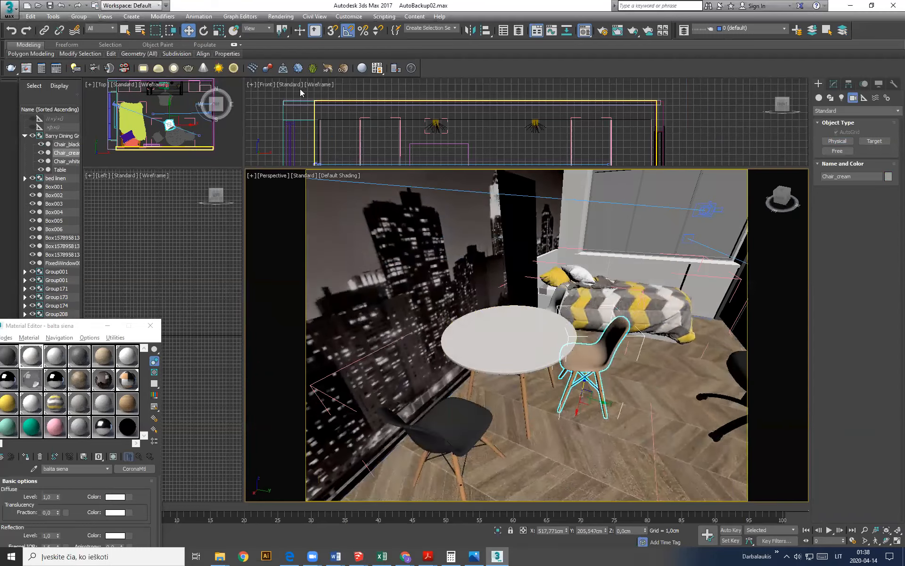
pyautogui.click(204, 31)
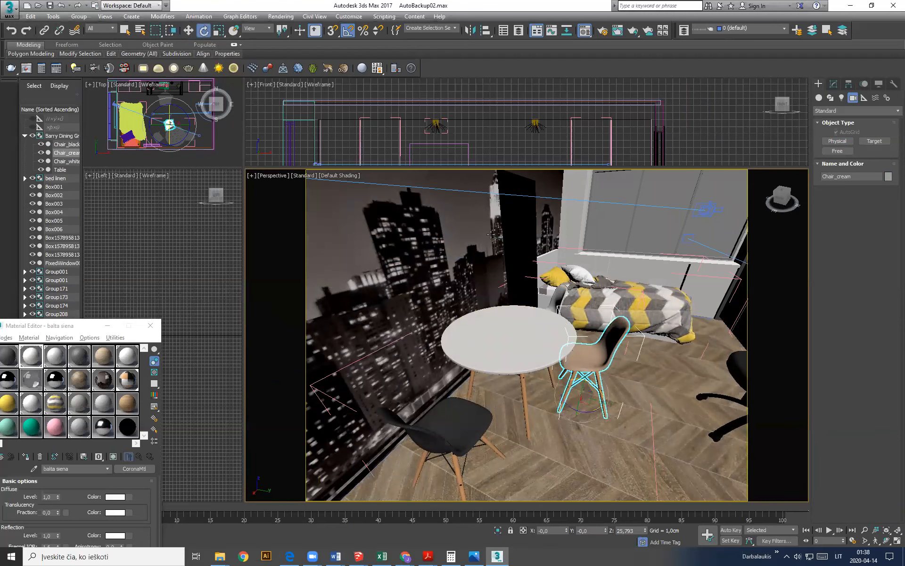
pyautogui.keyDown('alt'); pyautogui.moveTo(607, 345); pyautogui.dragTo(522, 307, button='middle'); pyautogui.keyUp('alt')
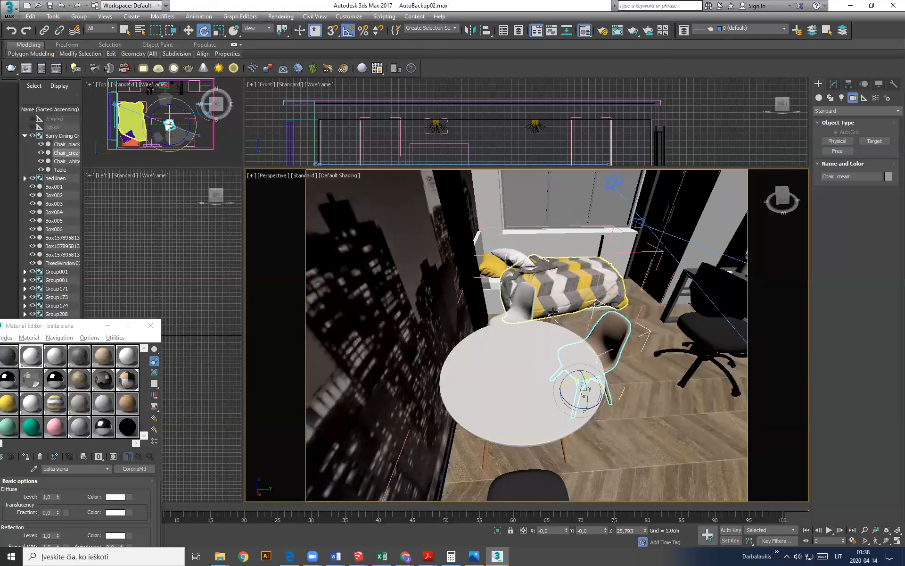
pyautogui.keyDown('alt'); pyautogui.moveTo(578, 372); pyautogui.dragTo(586, 367, button='middle'); pyautogui.keyUp('alt')
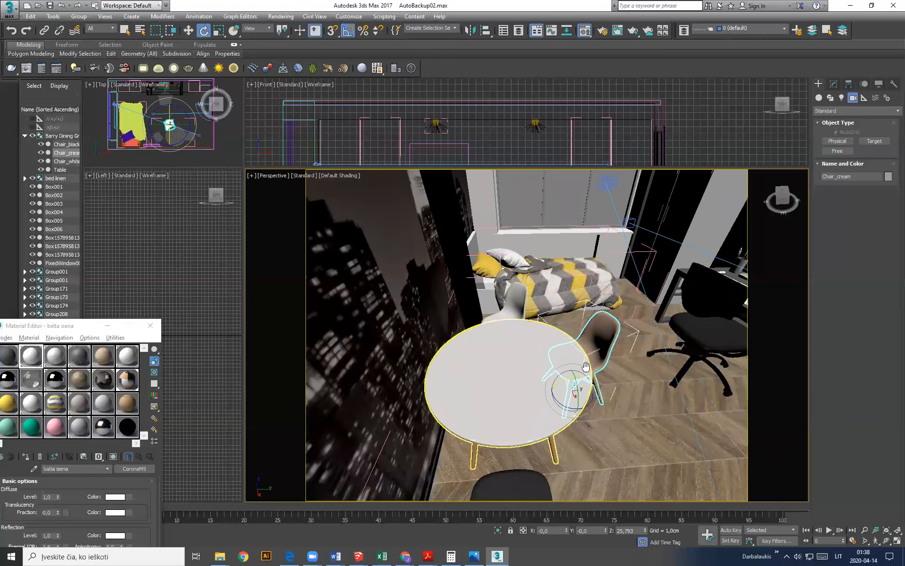
pyautogui.click(349, 32)
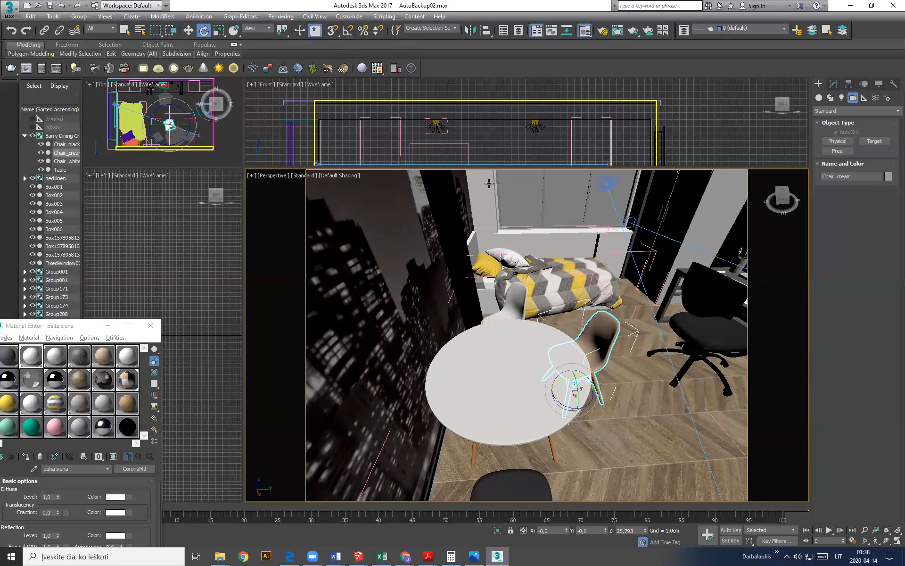
pyautogui.keyDown('alt'); pyautogui.moveTo(583, 410); pyautogui.dragTo(597, 425, button='middle'); pyautogui.keyUp('alt')
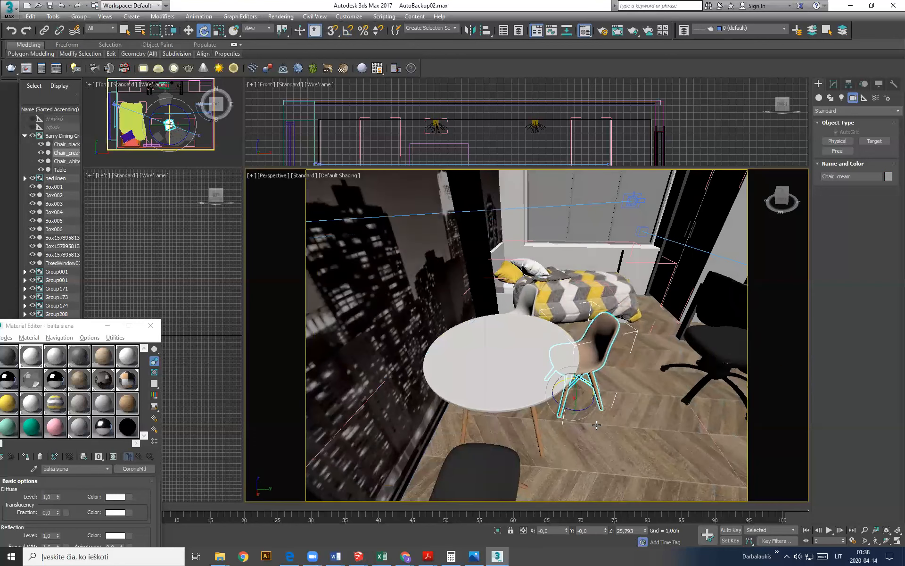
pyautogui.moveTo(585, 408); pyautogui.dragTo(590, 387)
# Step: Move the cream chair slightly beside the round table, to about X 510.1 cm and Y 200.9 cm
pyautogui.click(188, 31)
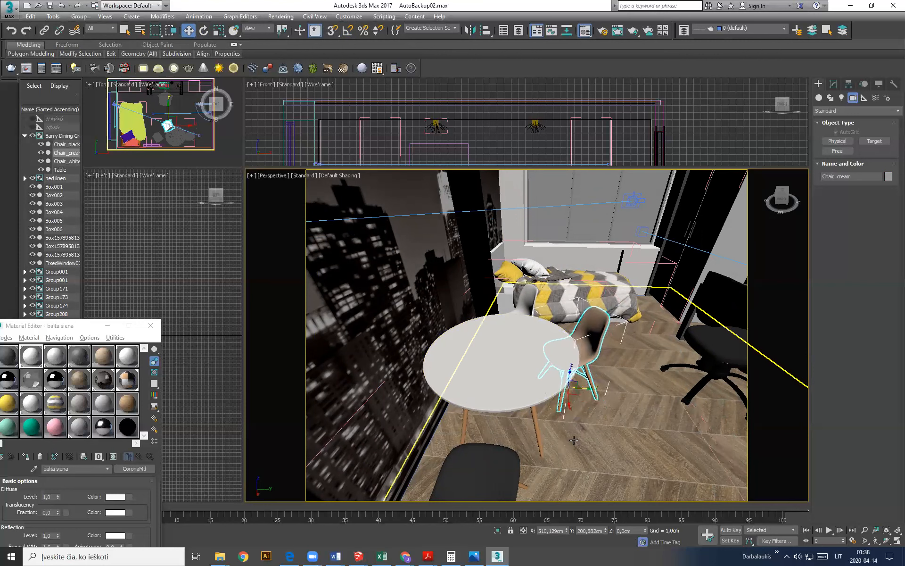
pyautogui.moveTo(478, 364); pyautogui.dragTo(443, 360, button='middle')
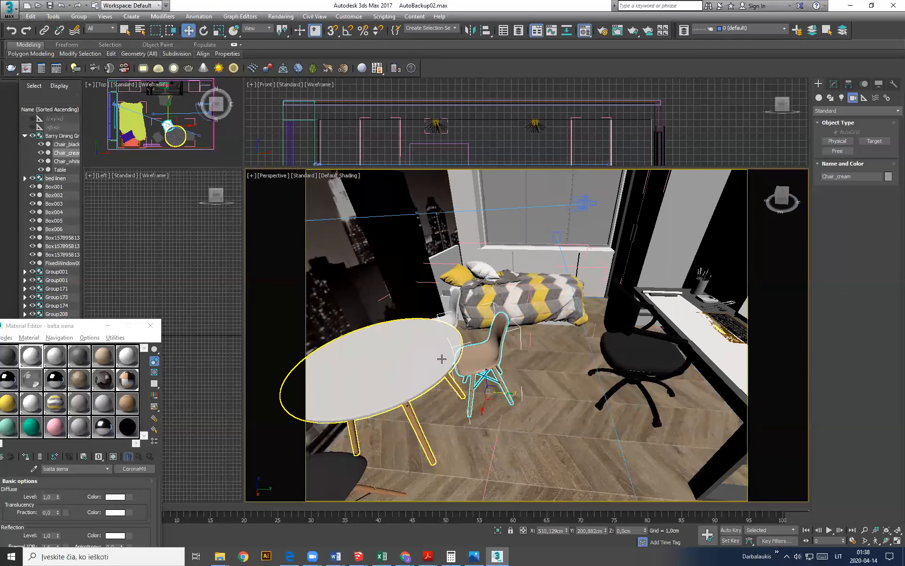
pyautogui.scroll(-3, 451, 333)
pyautogui.moveTo(473, 417)
pyautogui.keyDown('alt'); pyautogui.mouseDown(button='middle')
pyautogui.moveTo(486, 419)
pyautogui.moveTo(476, 406)
pyautogui.mouseUp(button='middle'); pyautogui.keyUp('alt')
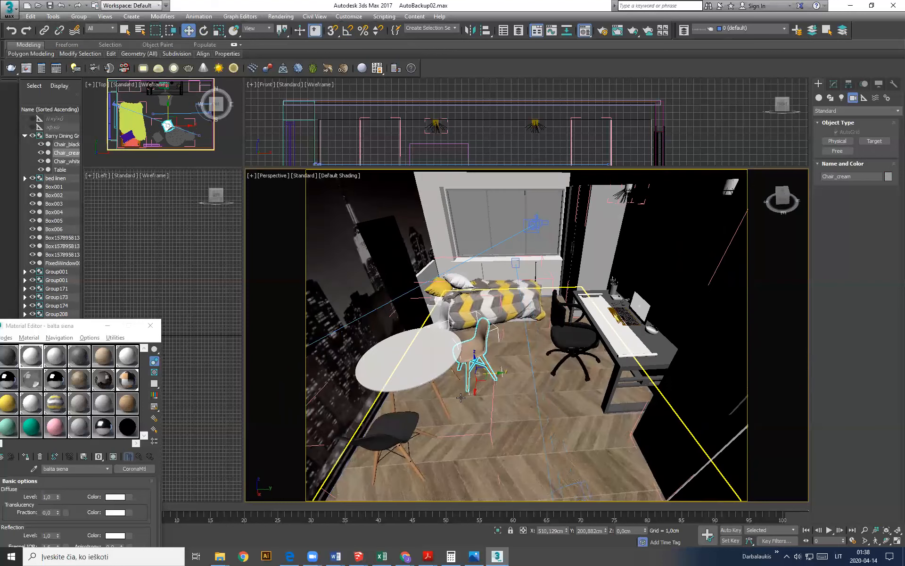
# Step: Switch the enlarged viewport back to the first camera, PhysCamera001
pyautogui.click(273, 175)
pyautogui.moveTo(404, 184)
pyautogui.click(436, 187)
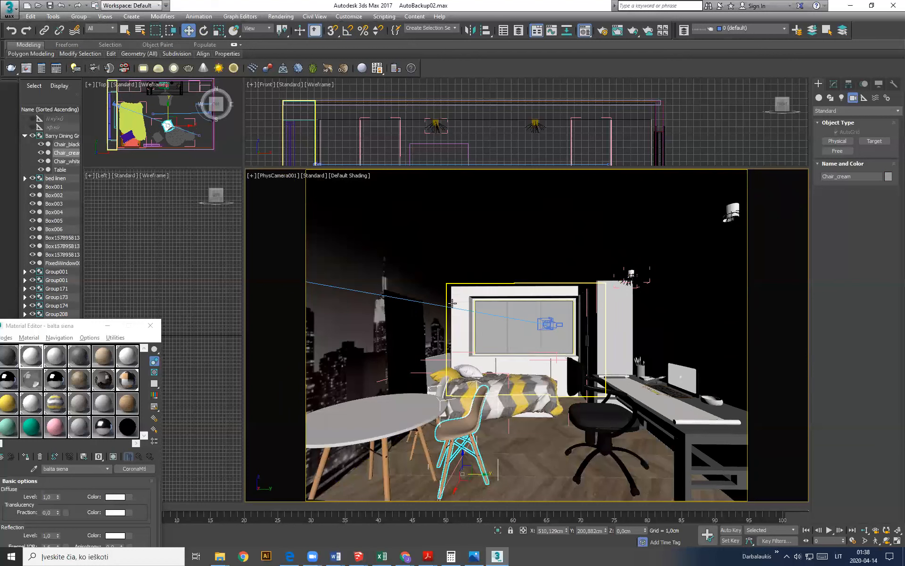
# Step: Open the render setup and set the output size to the HDTV (video) preset at 1920 x 1080
pyautogui.click(282, 17)
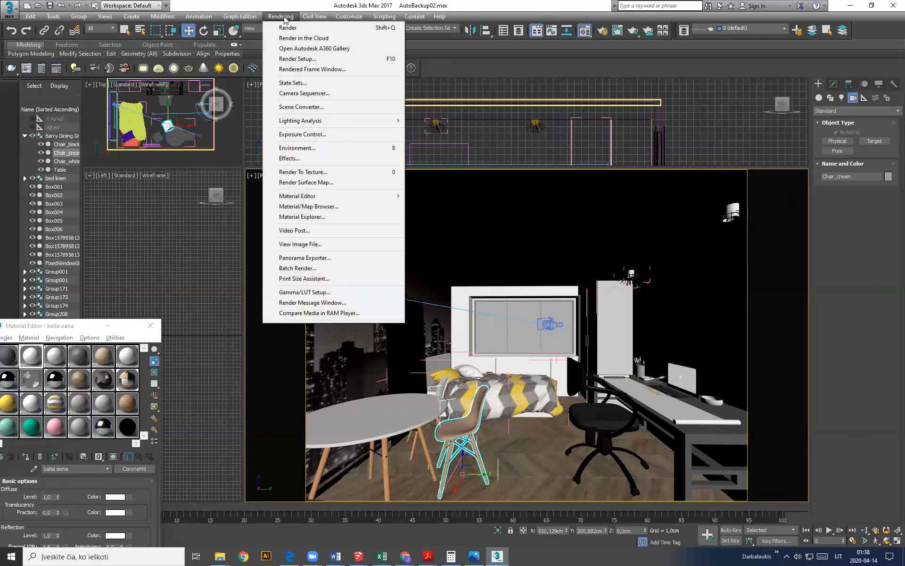
pyautogui.click(293, 60)
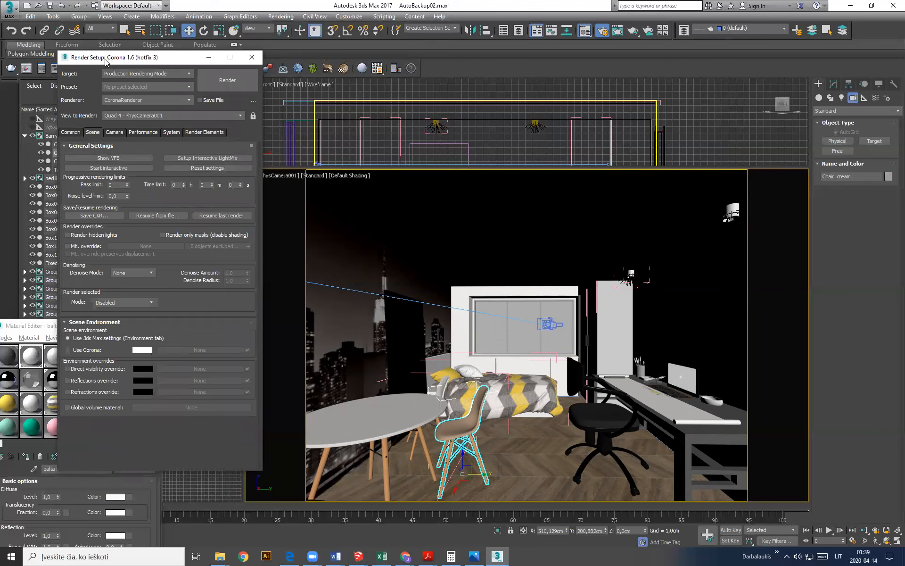
pyautogui.moveTo(106, 62); pyautogui.dragTo(96, 62)
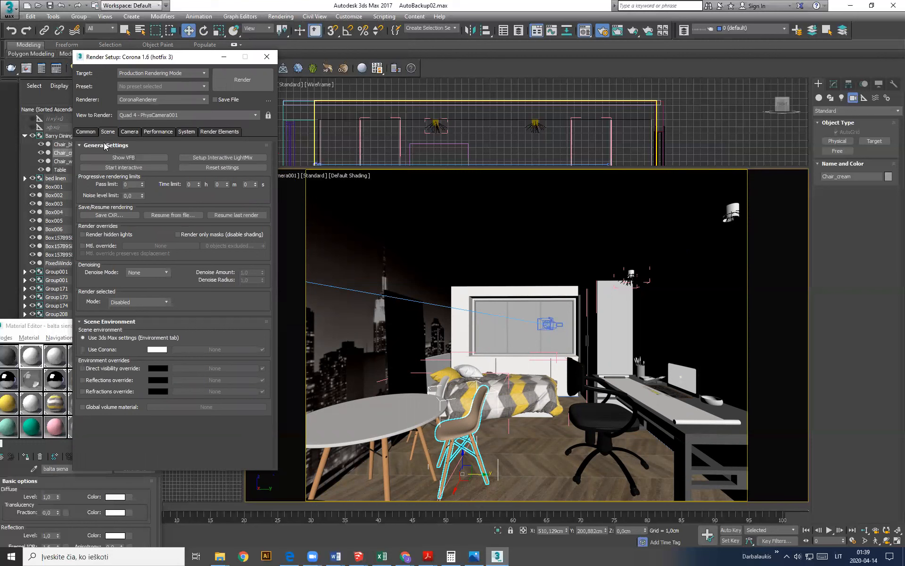
pyautogui.click(86, 134)
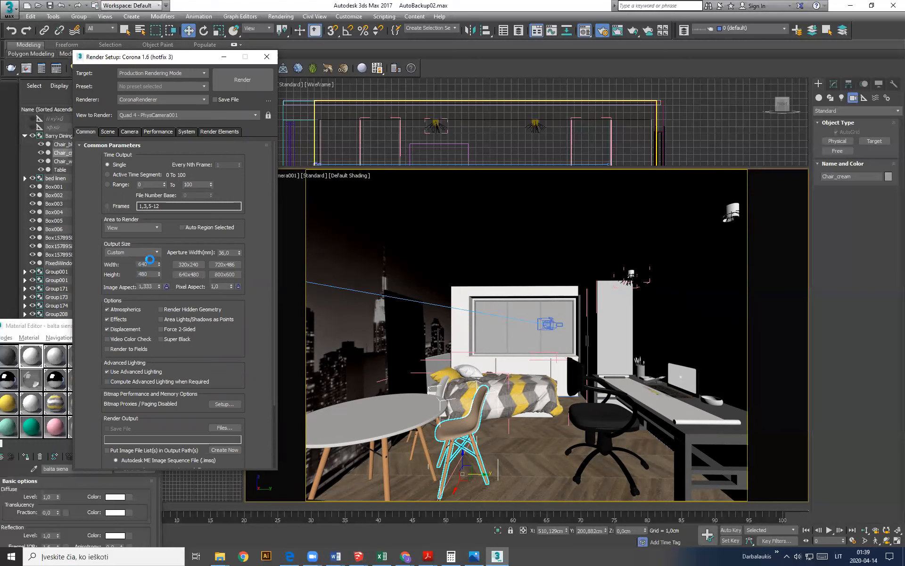
pyautogui.click(157, 253)
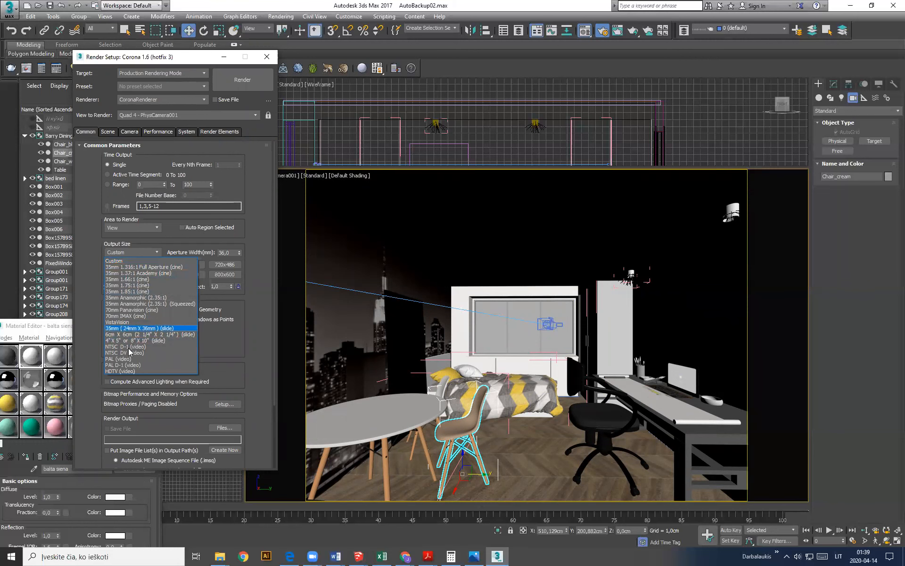
pyautogui.click(119, 372)
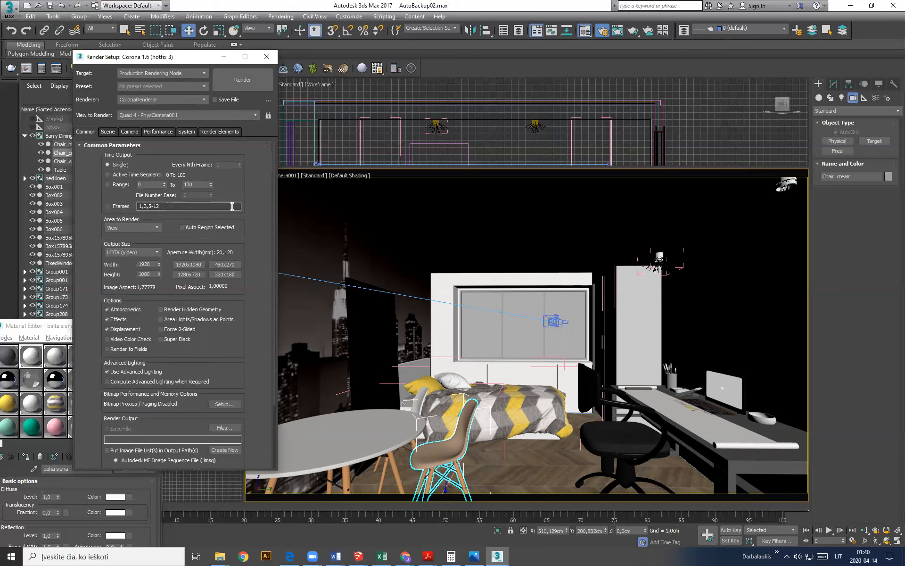
pyautogui.moveTo(248, 365); pyautogui.dragTo(237, 343)
# Step: Set the scene environment to Use Corona and the denoise mode to Full denoising
pyautogui.click(107, 132)
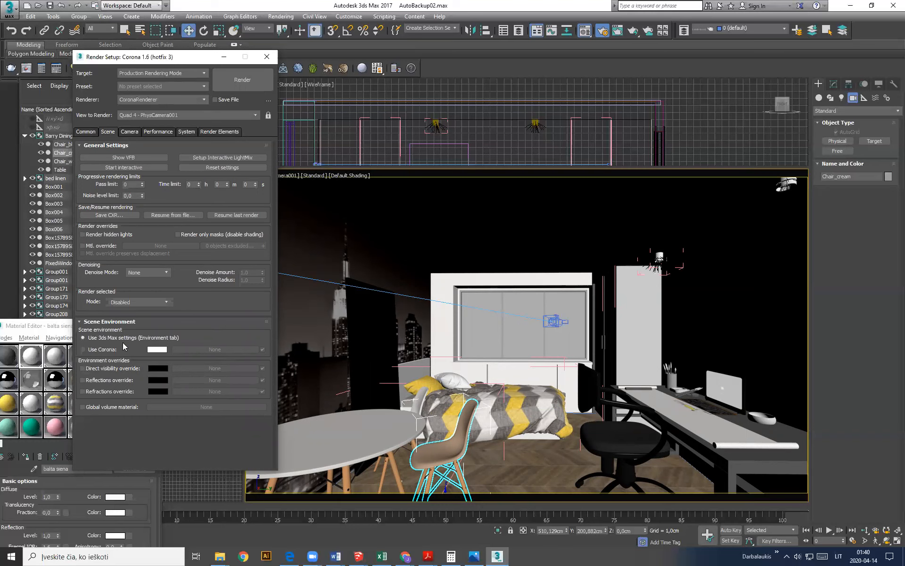
pyautogui.click(83, 349)
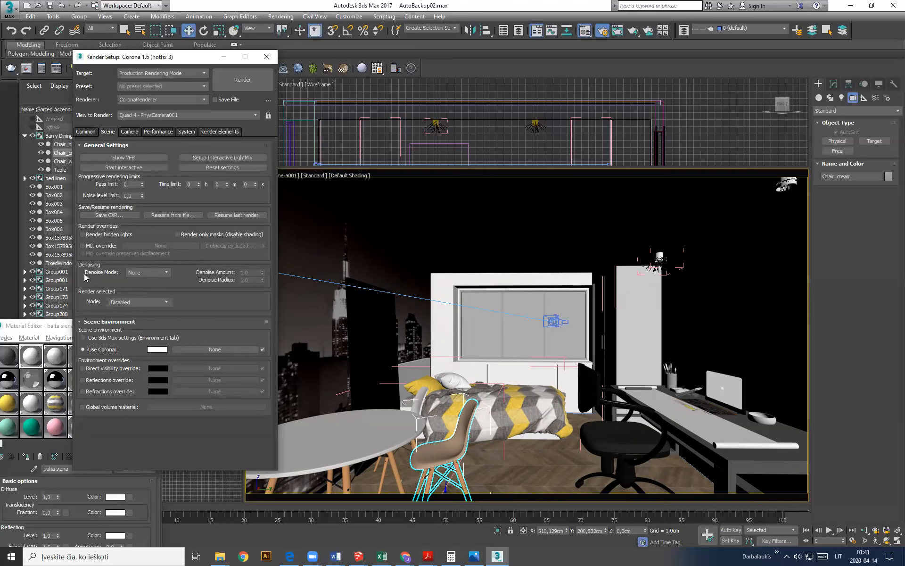
pyautogui.click(167, 274)
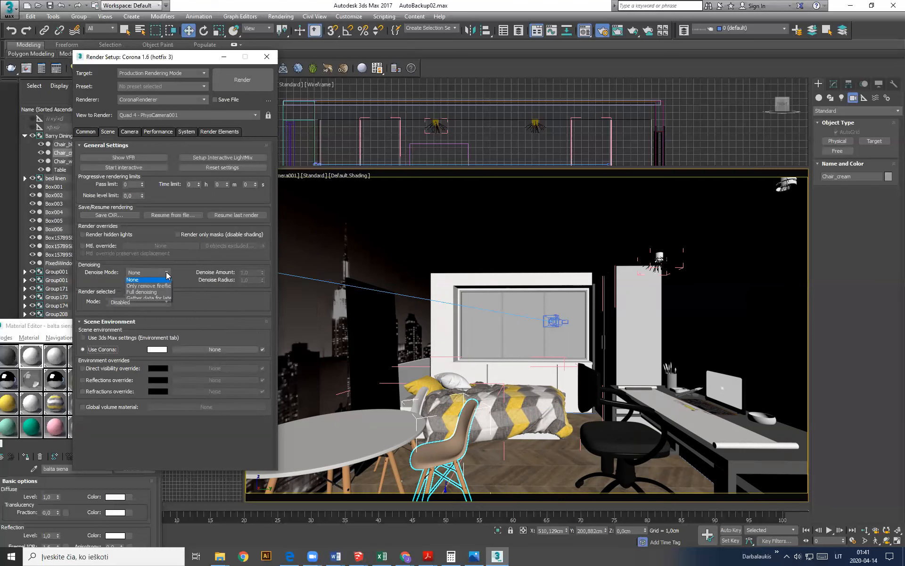
pyautogui.click(142, 293)
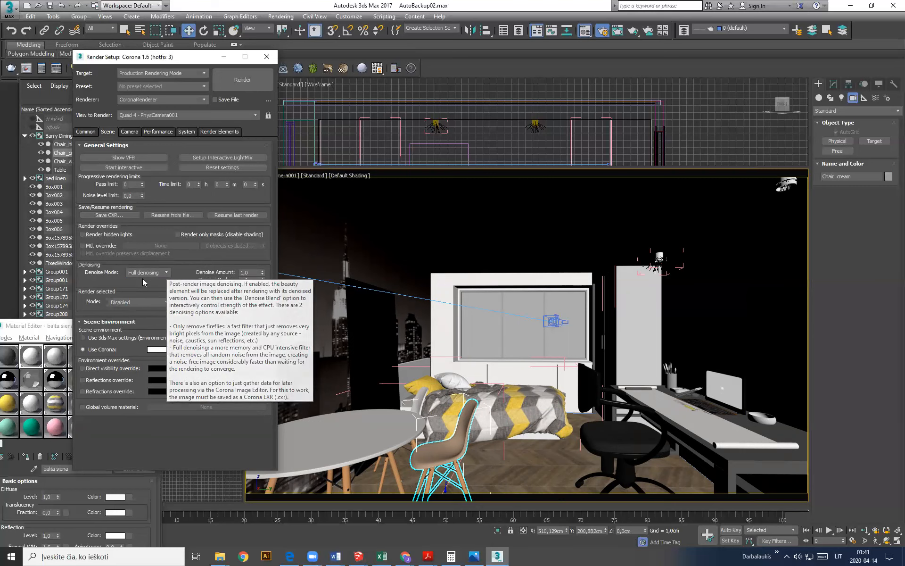
pyautogui.click(167, 273)
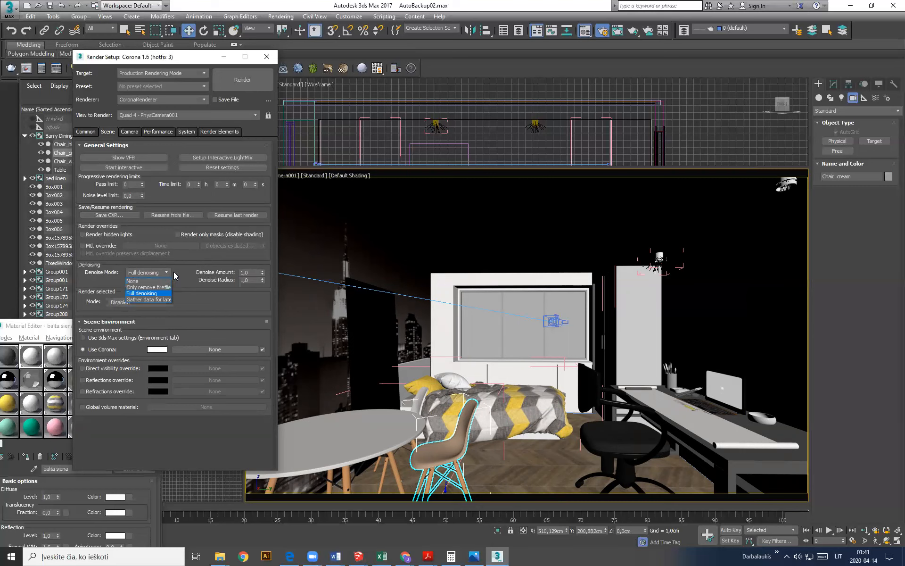
pyautogui.click(173, 272)
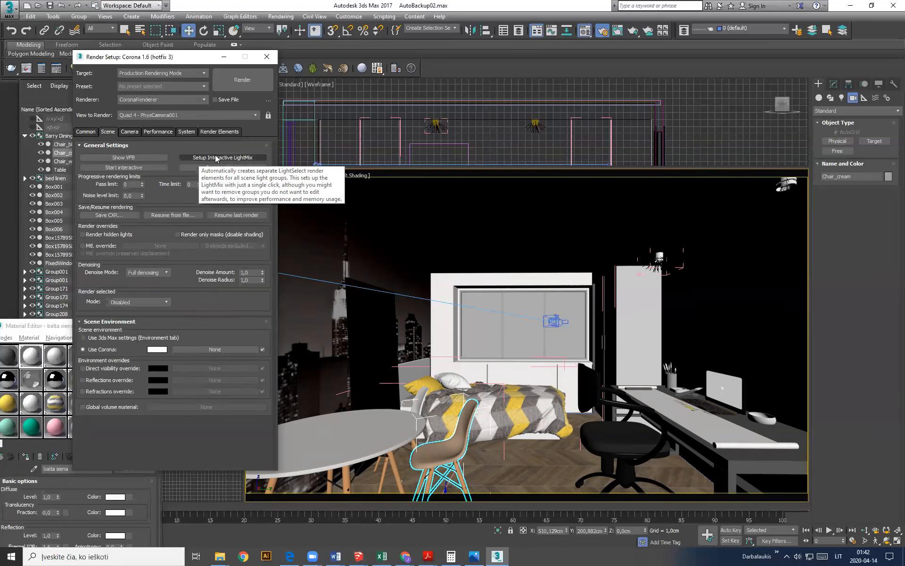
# Step: Review the Corona camera postprocessing settings and close the render setup
pyautogui.click(130, 132)
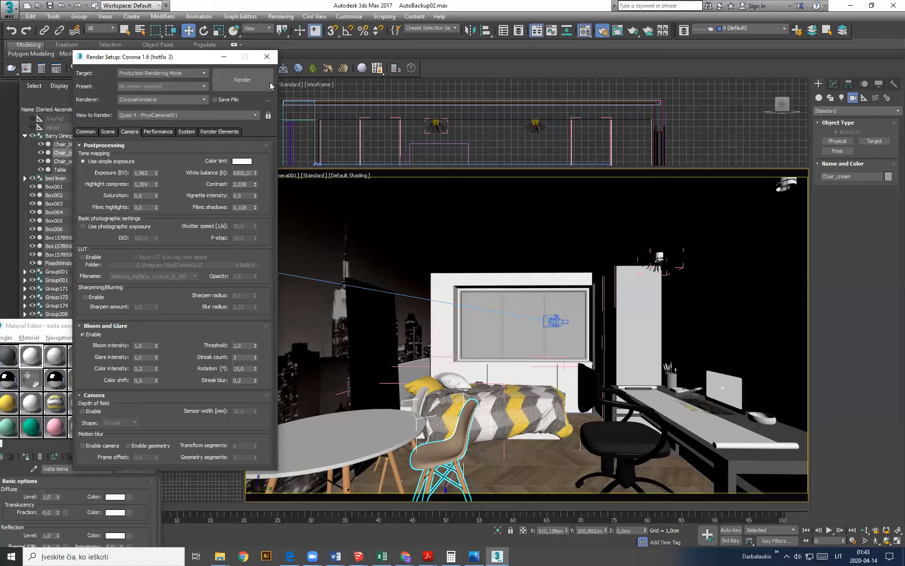
pyautogui.click(267, 57)
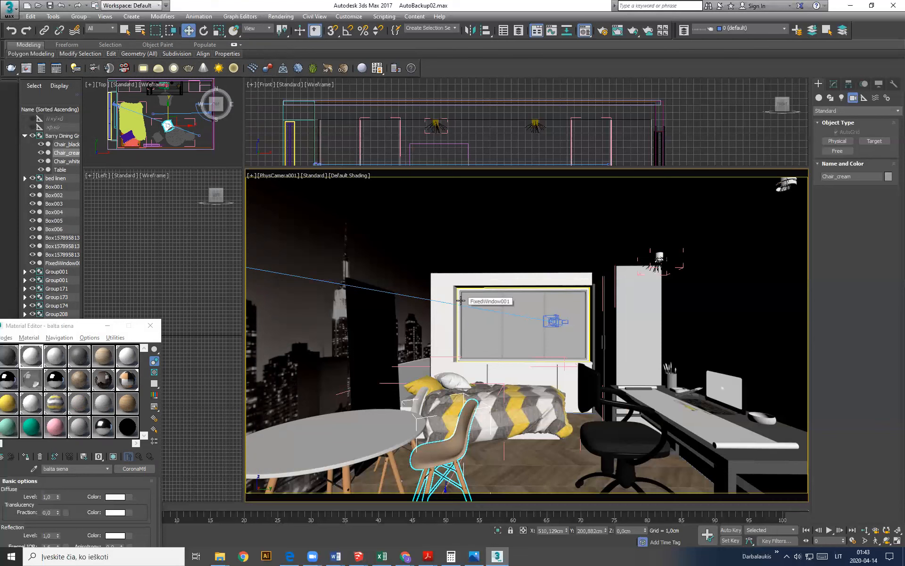
# Step: Start a test render of the PhysCamera001 view, dismiss the Corona messages, and cancel the render
pyautogui.click(635, 32)
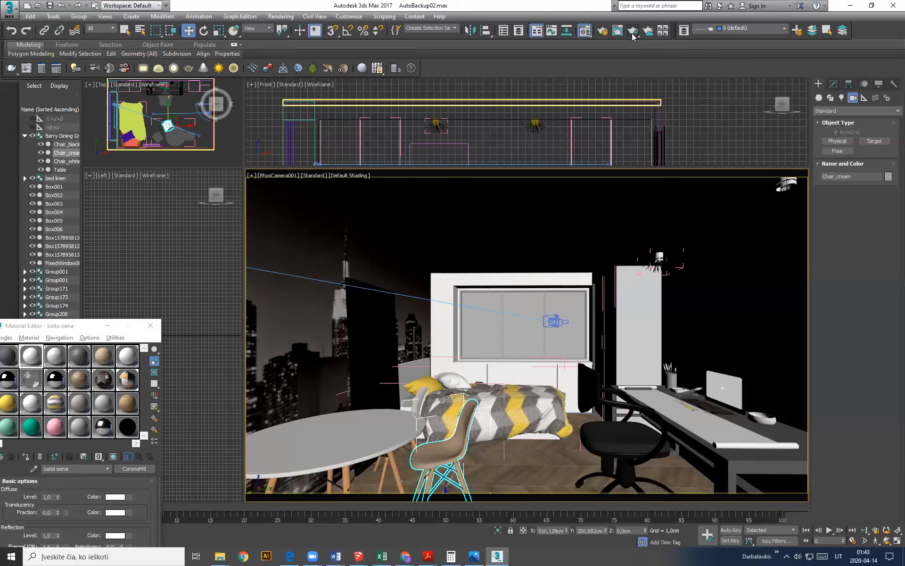
pyautogui.click(633, 32)
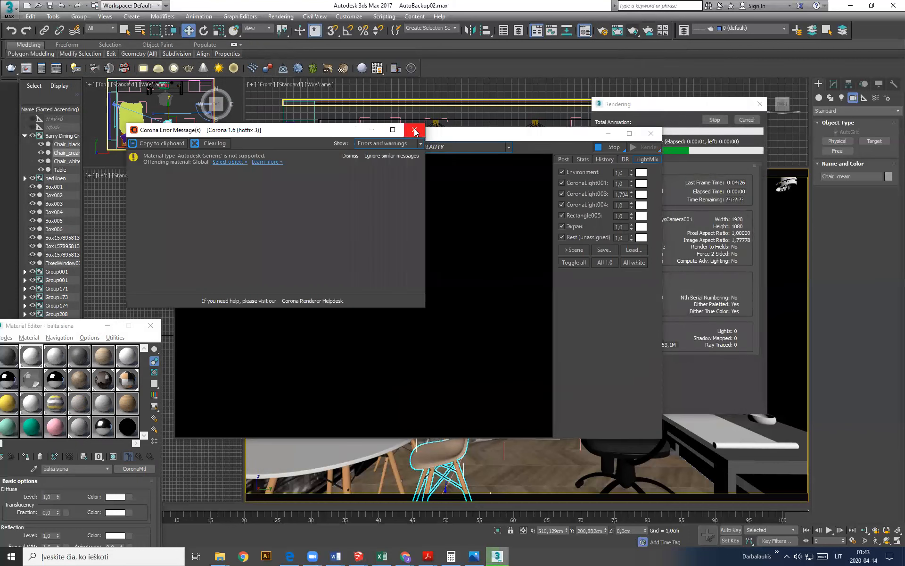
pyautogui.click(415, 130)
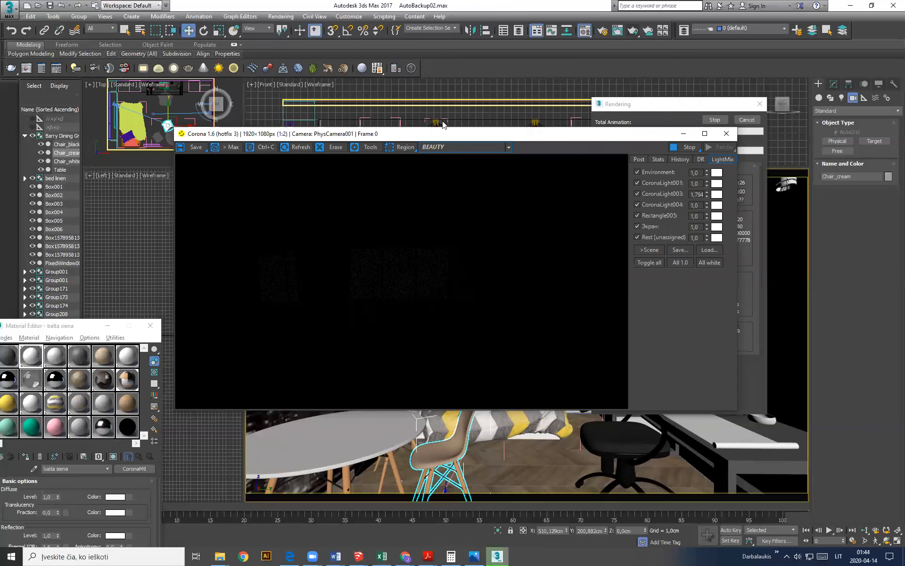
pyautogui.moveTo(443, 134); pyautogui.dragTo(393, 115)
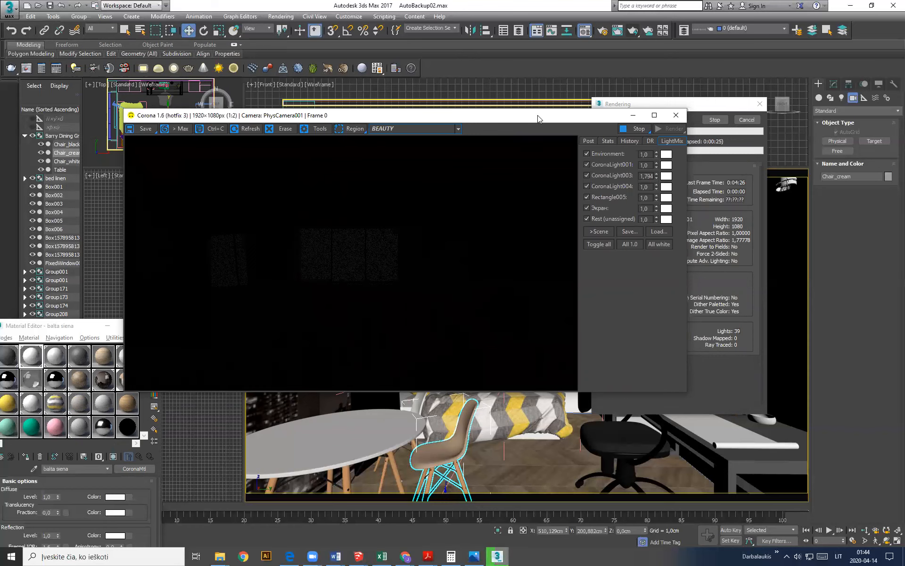
pyautogui.moveTo(537, 115); pyautogui.dragTo(499, 128)
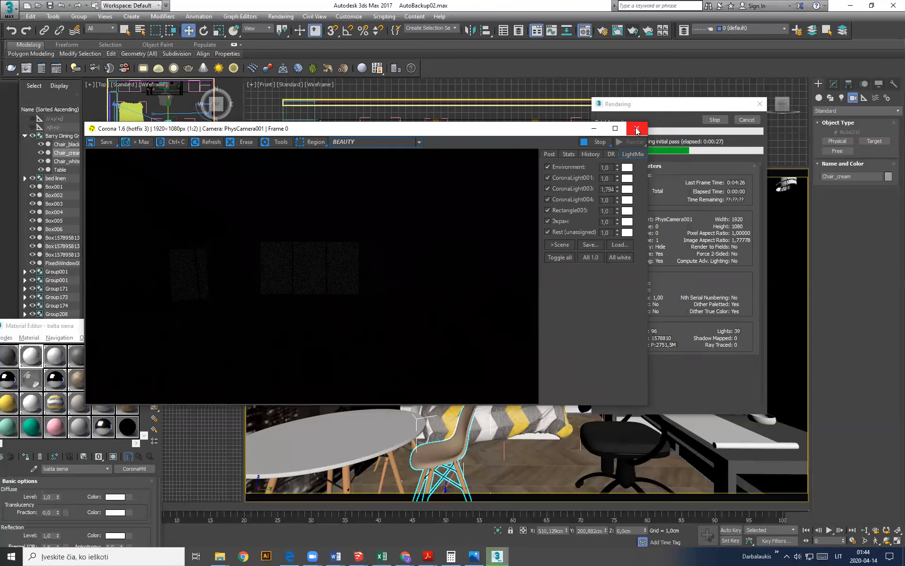
pyautogui.click(637, 129)
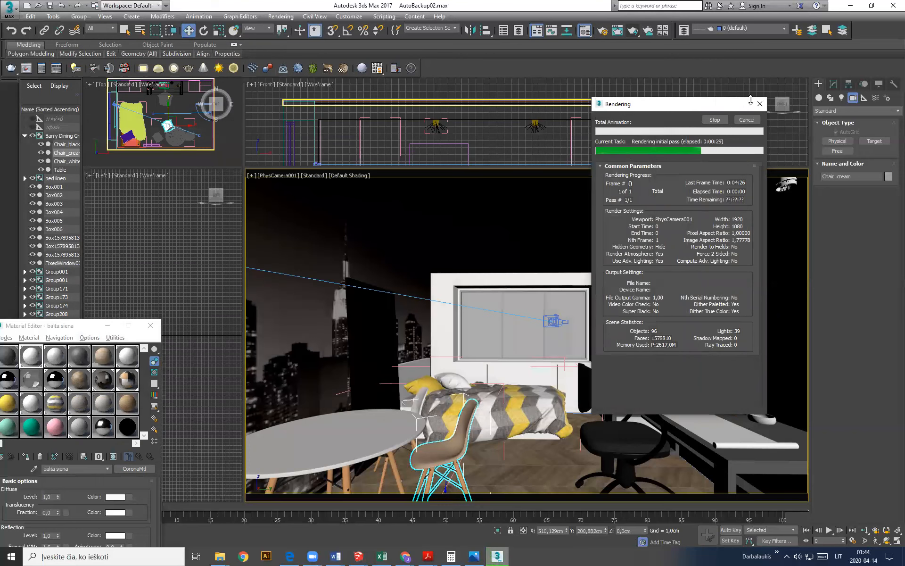
pyautogui.click(745, 120)
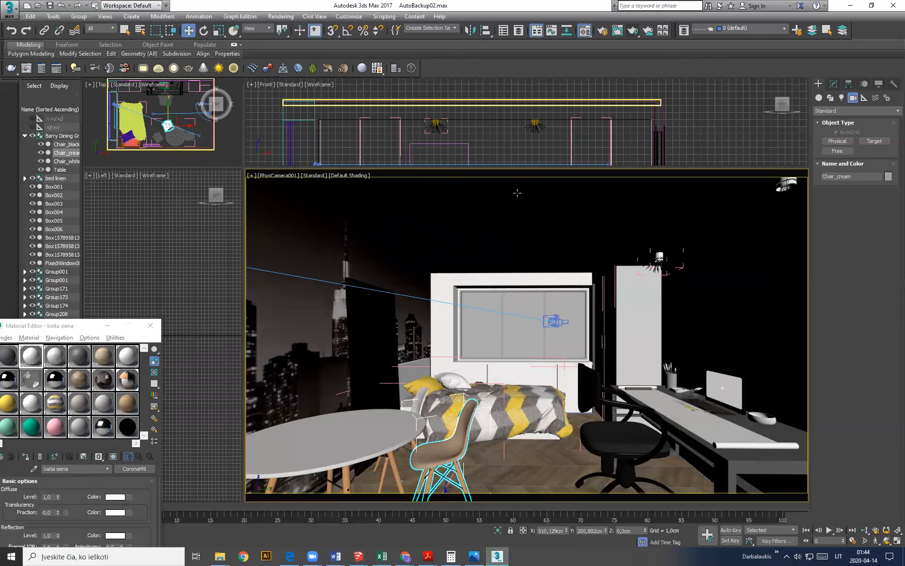
# Step: Select PhysCamera001 and set the scene's exposure control to <no exposure control>
pyautogui.click(278, 176)
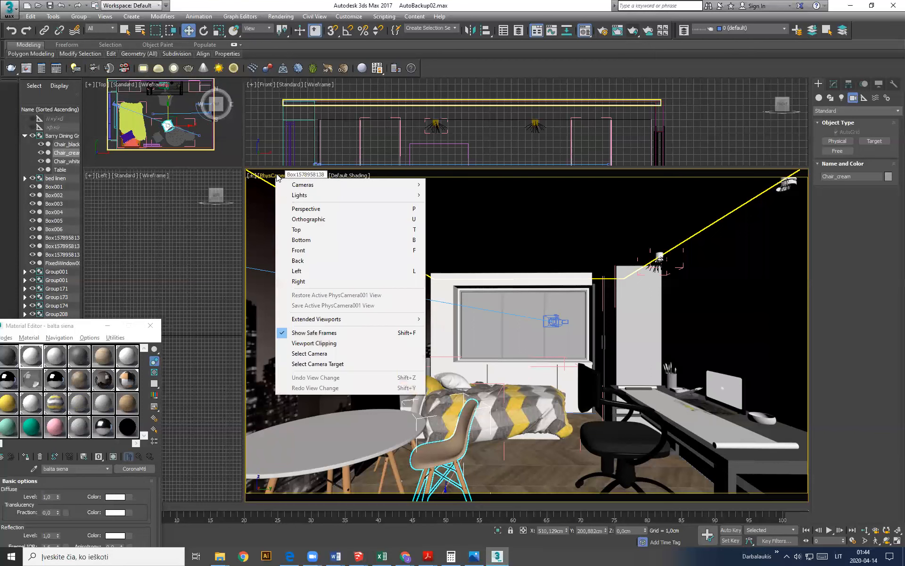
pyautogui.click(310, 354)
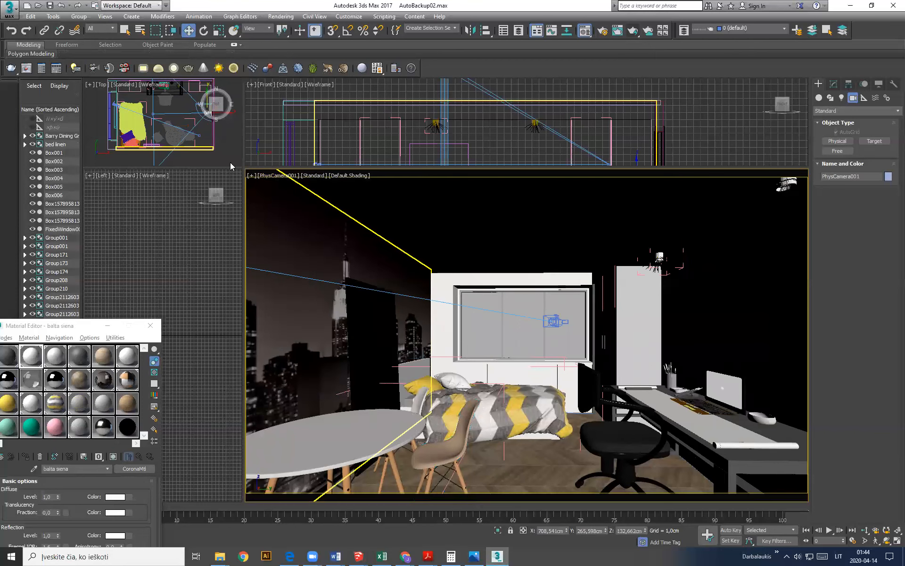
pyautogui.moveTo(176, 125); pyautogui.dragTo(121, 132, button='middle')
pyautogui.scroll(3, 152, 121)
pyautogui.scroll(2, 158, 121)
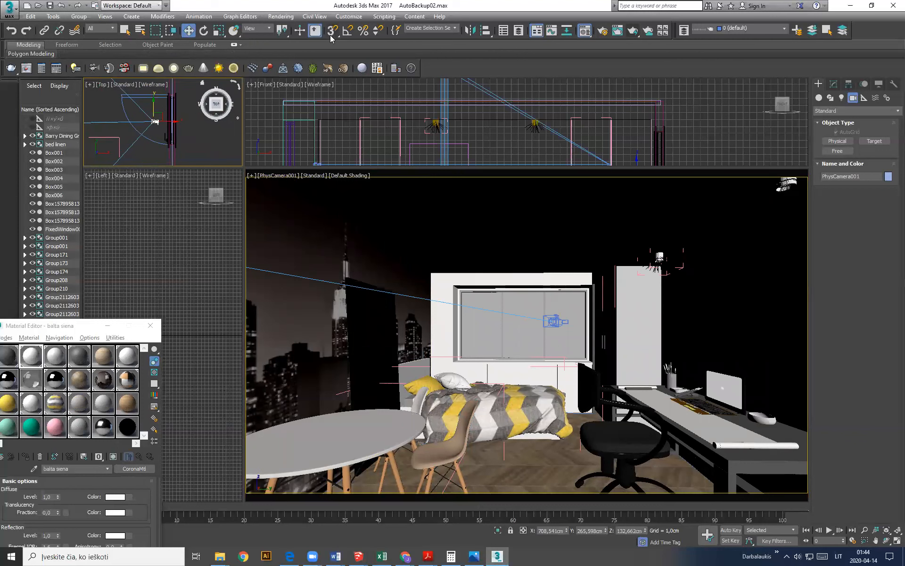
pyautogui.click(281, 16)
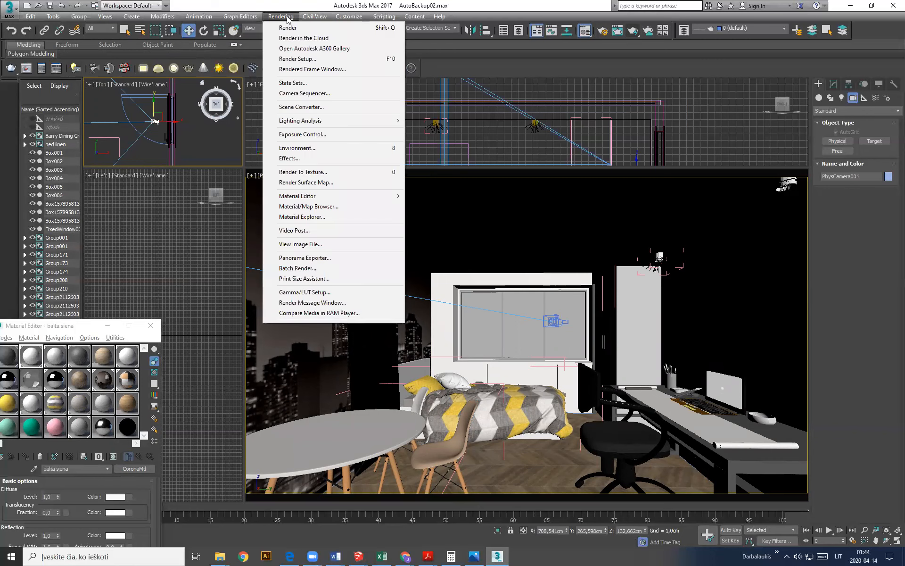
pyautogui.click(299, 134)
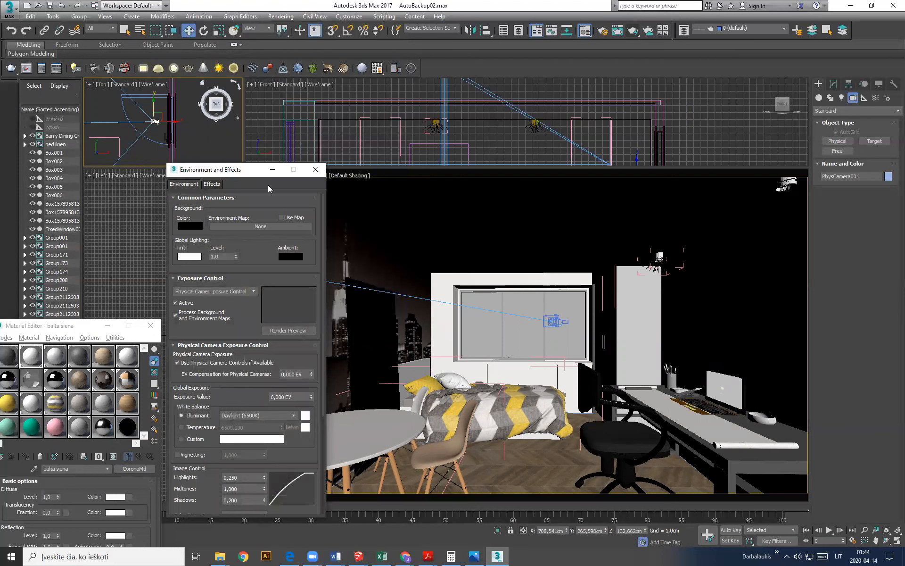
pyautogui.moveTo(241, 170); pyautogui.dragTo(282, 87)
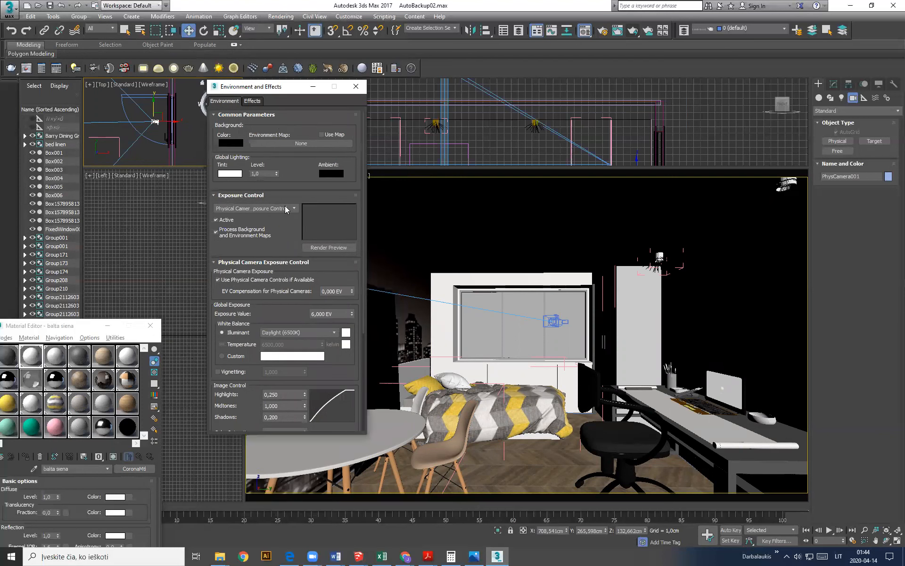
pyautogui.click(294, 208)
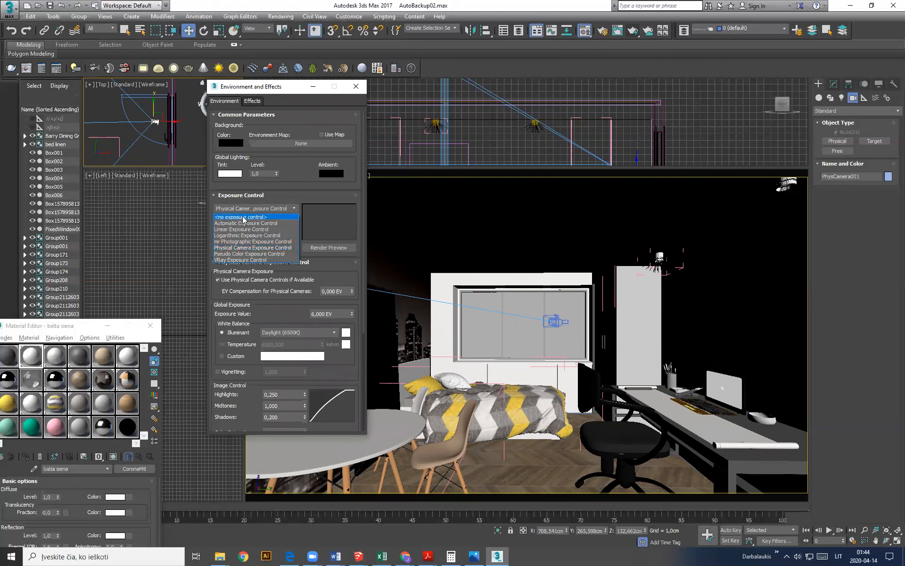
pyautogui.click(242, 218)
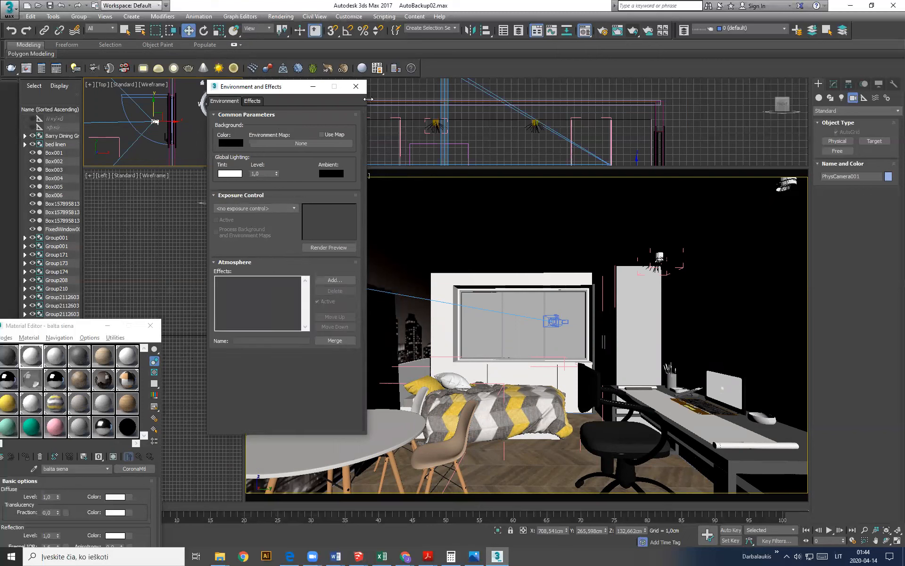
pyautogui.click(356, 87)
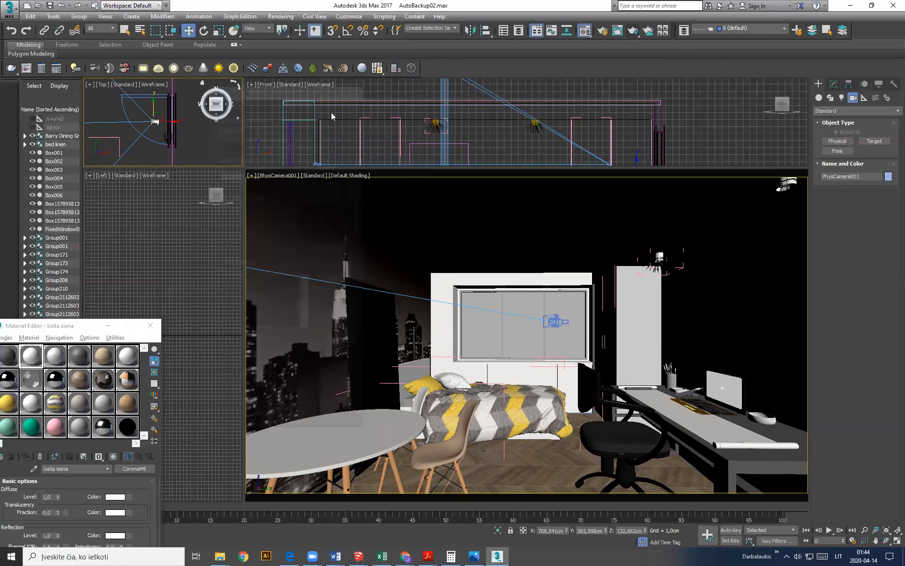
# Step: Select PhysCamera002 beside the bed in the top view and check the exposure control setting
pyautogui.scroll(-4, 189, 137)
pyautogui.scroll(-5, 188, 135)
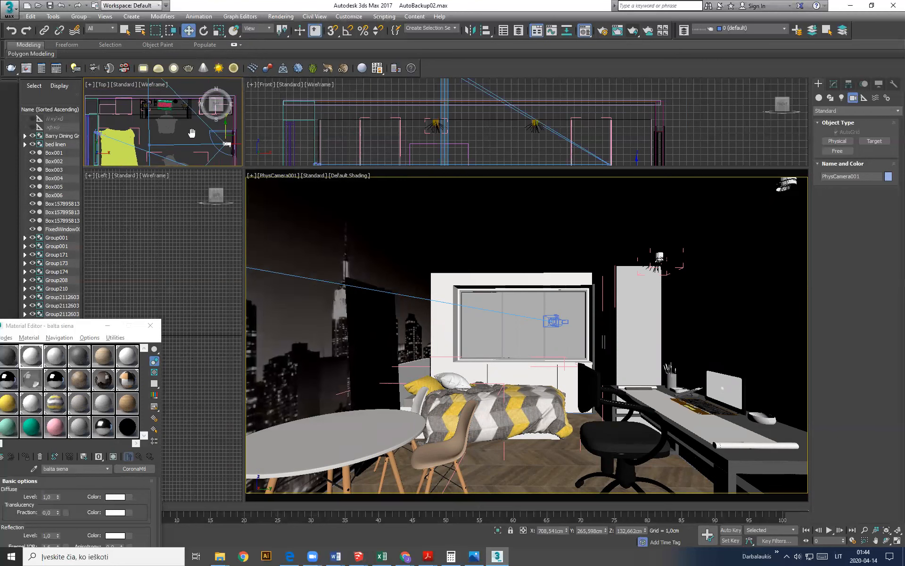
pyautogui.click(137, 127)
pyautogui.scroll(3, 137, 127)
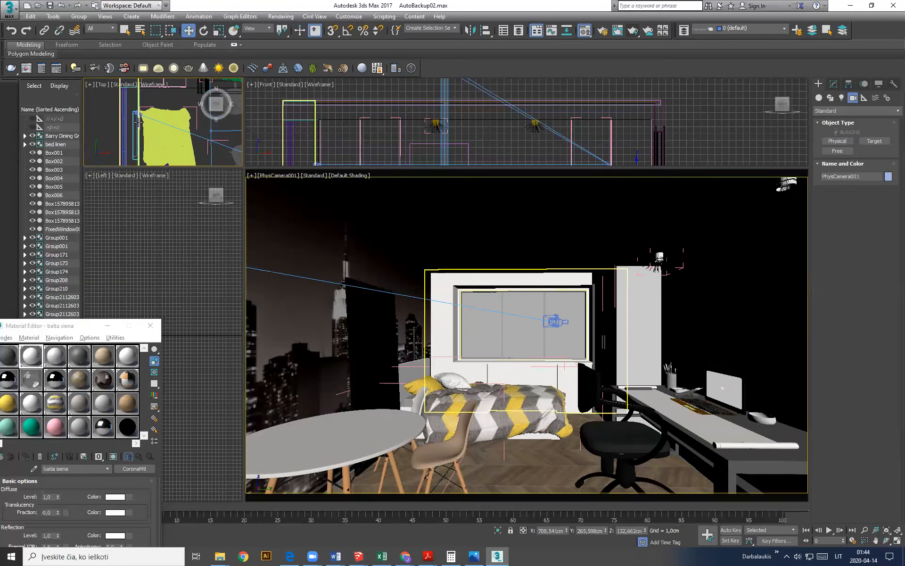
pyautogui.click(143, 121)
pyautogui.scroll(5, 141, 116)
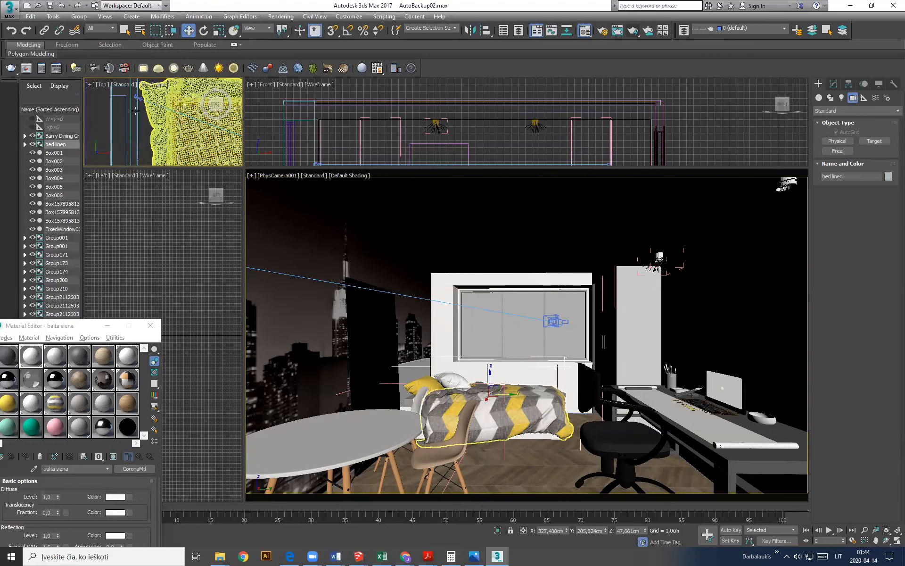
pyautogui.scroll(-2, 138, 99)
pyautogui.moveTo(144, 109); pyautogui.dragTo(169, 110)
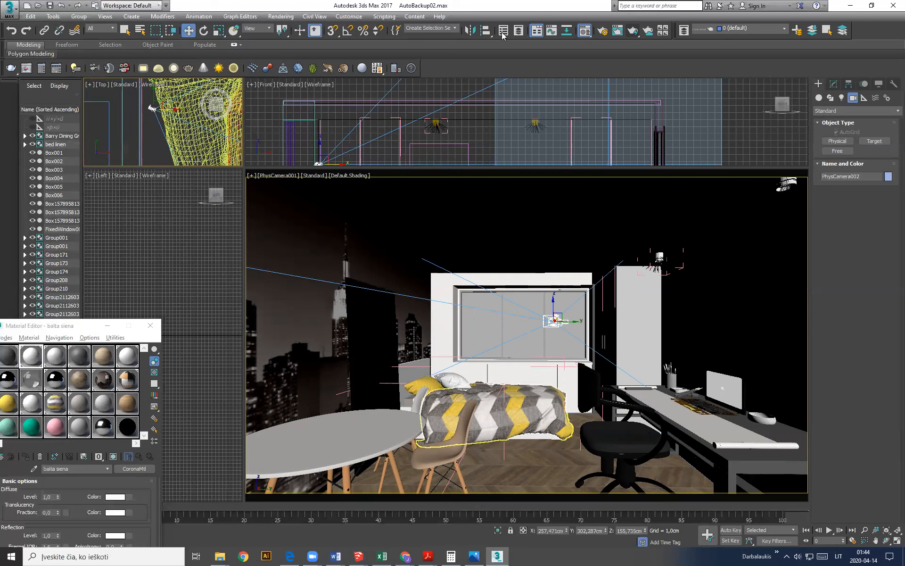
pyautogui.click(281, 17)
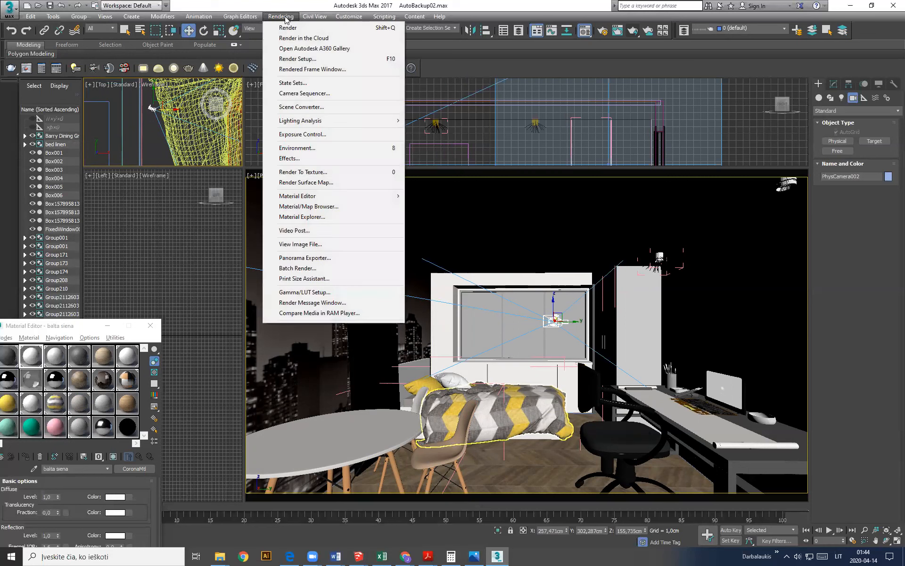
pyautogui.click(299, 134)
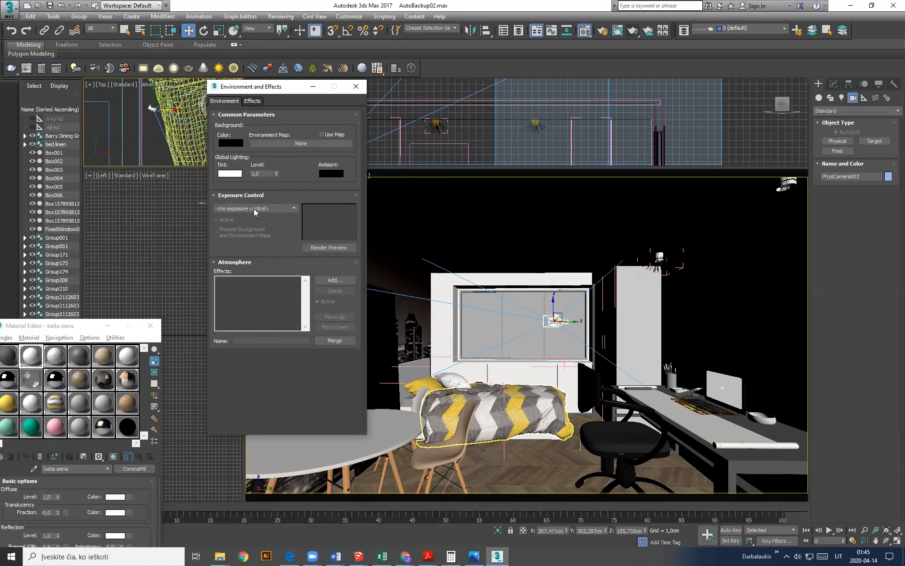
pyautogui.click(356, 86)
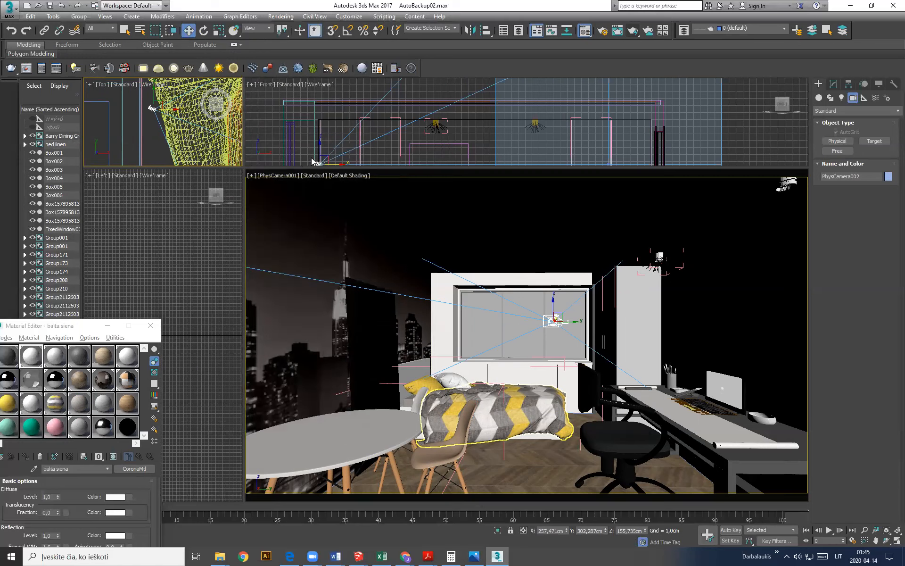
# Step: Render the PhysCamera001 view with Corona and dismiss the Corona messages
pyautogui.click(294, 219)
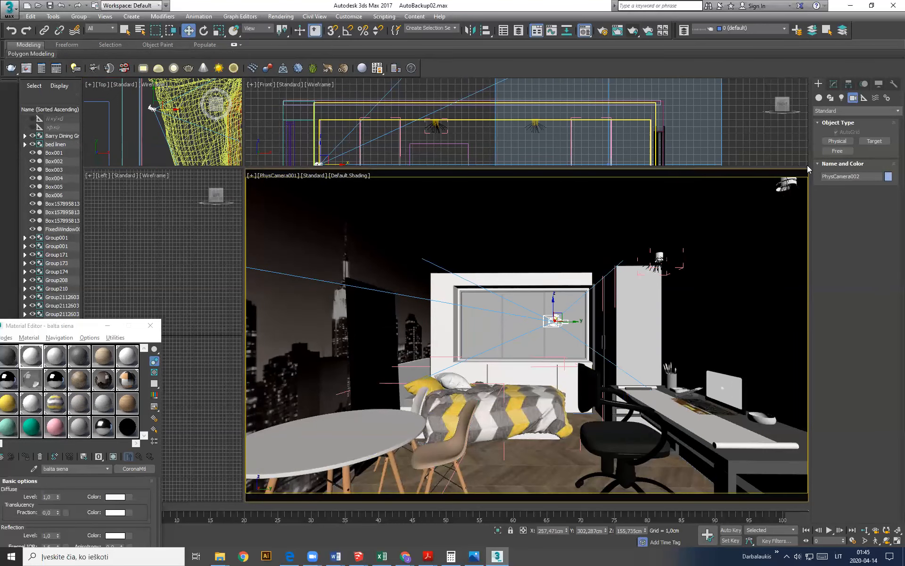
pyautogui.click(632, 30)
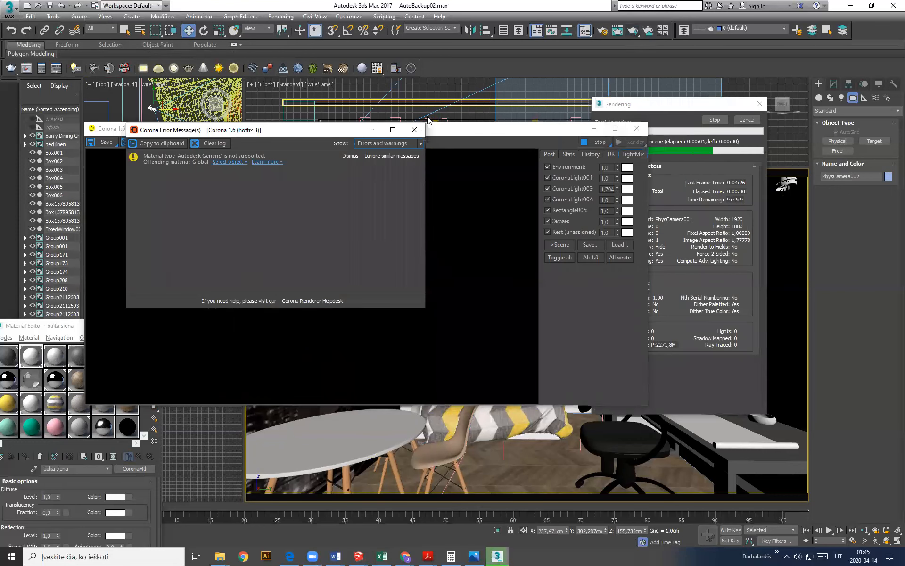
pyautogui.click(414, 129)
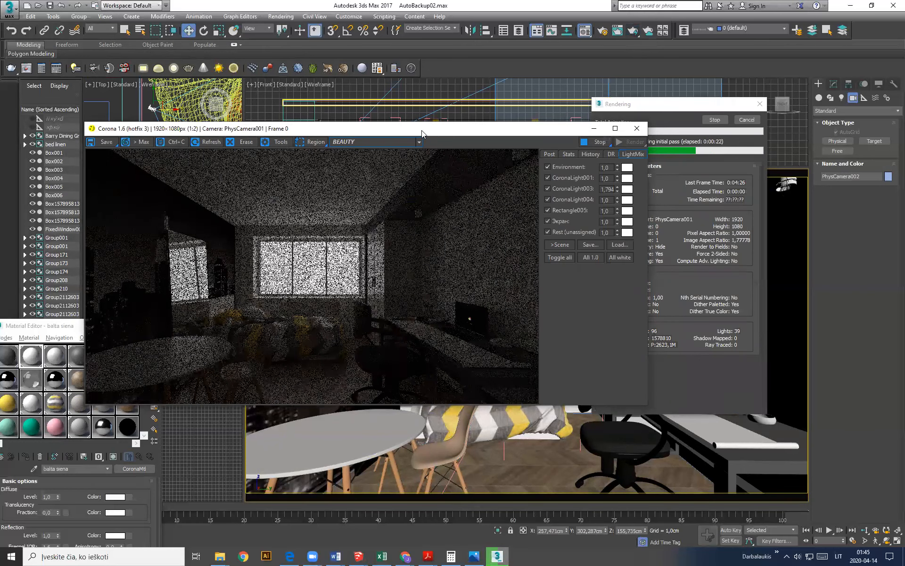
pyautogui.moveTo(422, 128); pyautogui.dragTo(432, 126)
# Step: Raise the render's tone mapping exposure to about 4.454 EV in the post settings
pyautogui.click(558, 152)
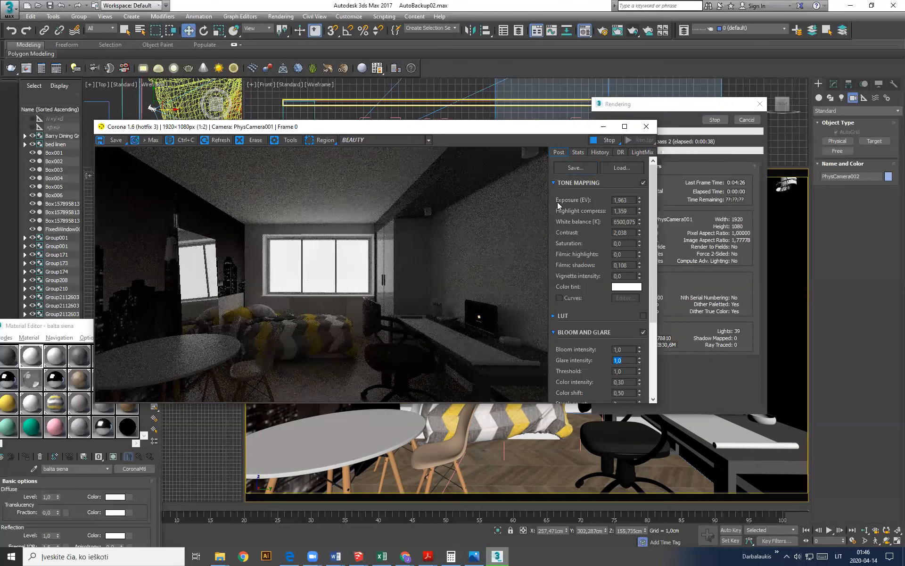
pyautogui.moveTo(641, 201); pyautogui.dragTo(641, 141)
pyautogui.moveTo(632, 77); pyautogui.dragTo(627, 28)
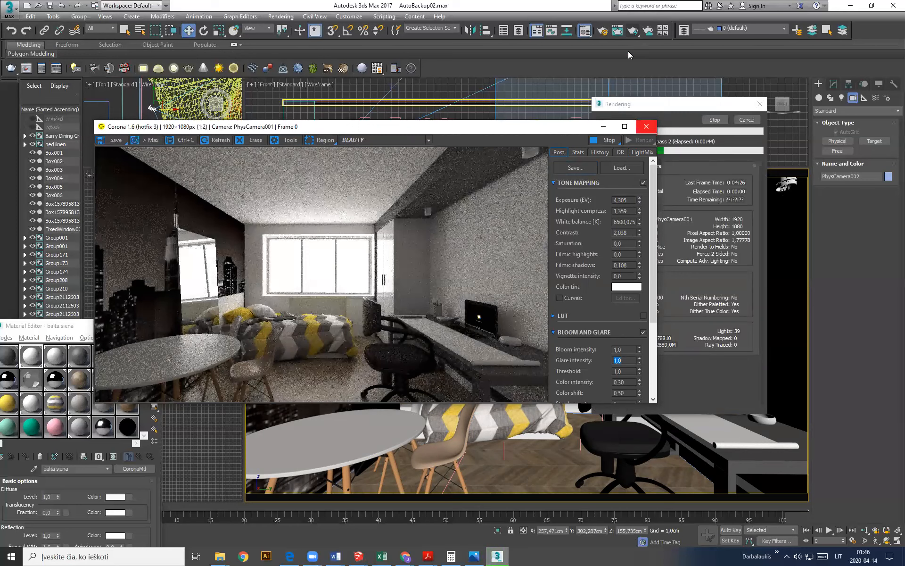
pyautogui.moveTo(640, 200); pyautogui.dragTo(633, 181)
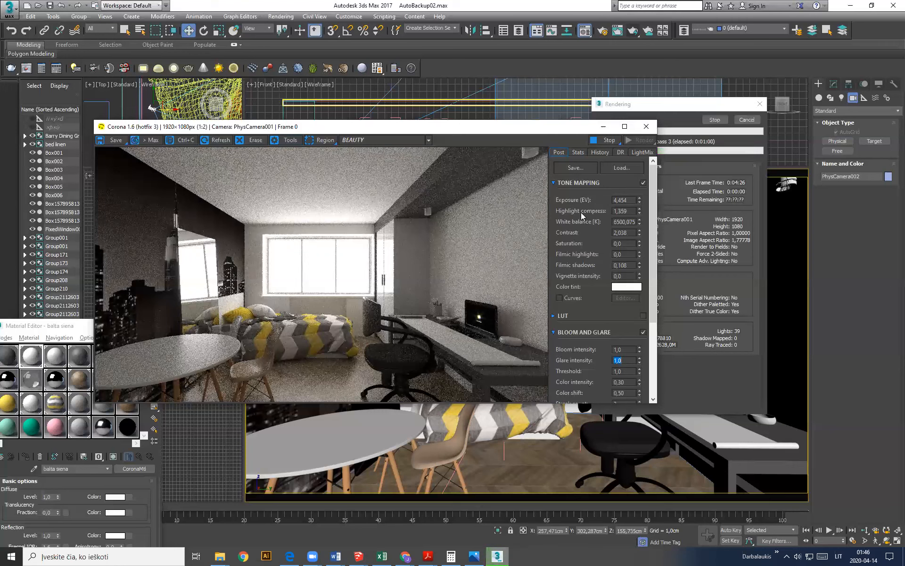
# Step: Increase the highlight compression to about 2.710 and fine-tune the exposure to 4.453 EV
pyautogui.click(639, 209)
pyautogui.moveTo(642, 213); pyautogui.dragTo(633, 76)
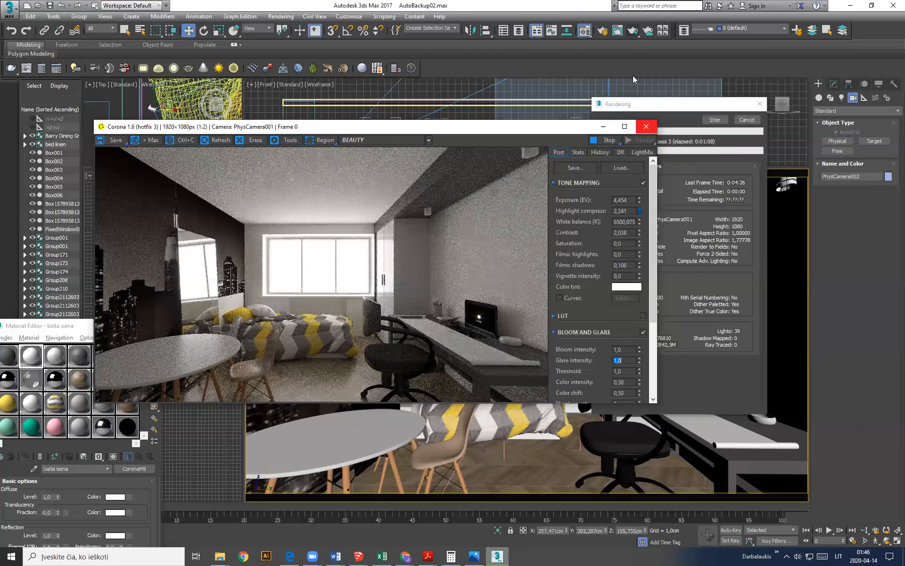
pyautogui.moveTo(642, 230); pyautogui.dragTo(627, 121)
pyautogui.moveTo(622, 73); pyautogui.dragTo(631, 37)
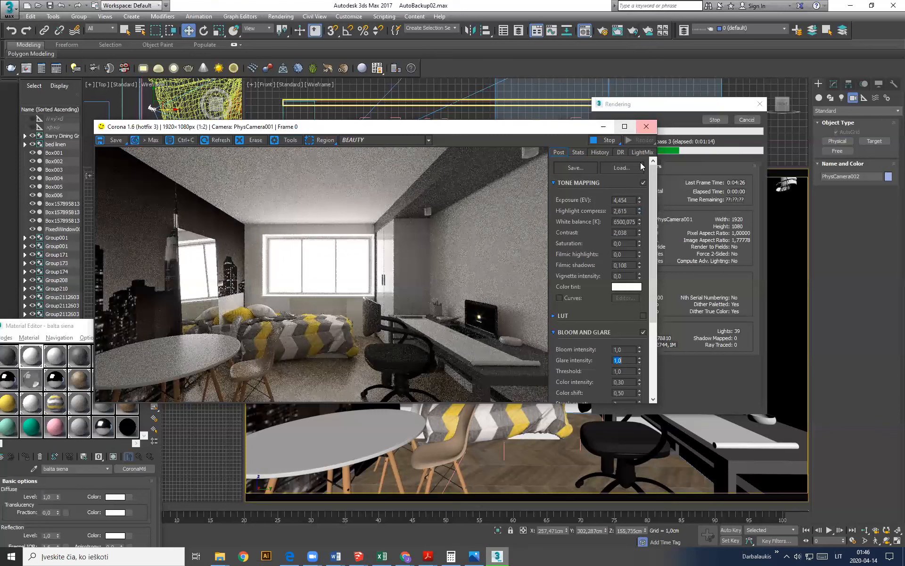
pyautogui.moveTo(641, 215)
pyautogui.mouseDown()
pyautogui.moveTo(638, 186)
pyautogui.moveTo(632, 198)
pyautogui.mouseUp()
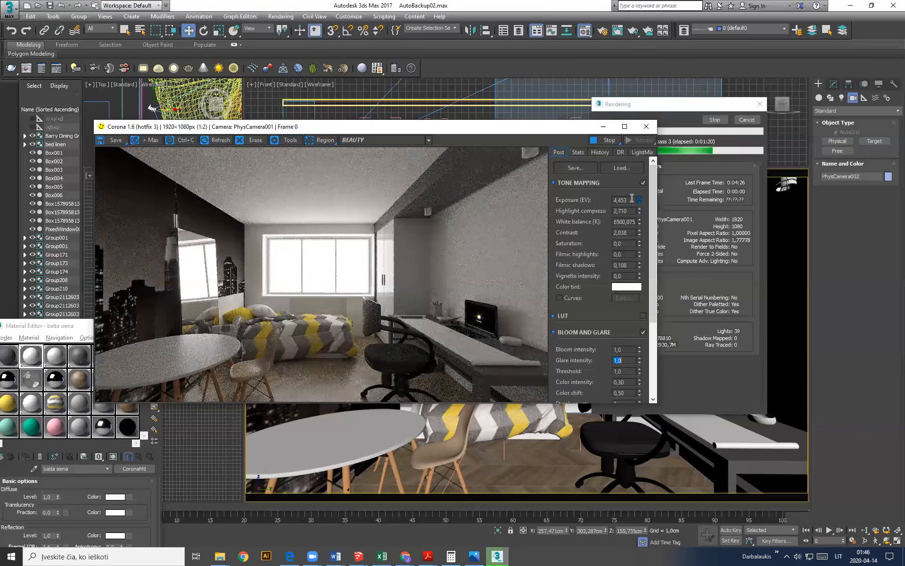
pyautogui.moveTo(528, 130); pyautogui.dragTo(482, 112)
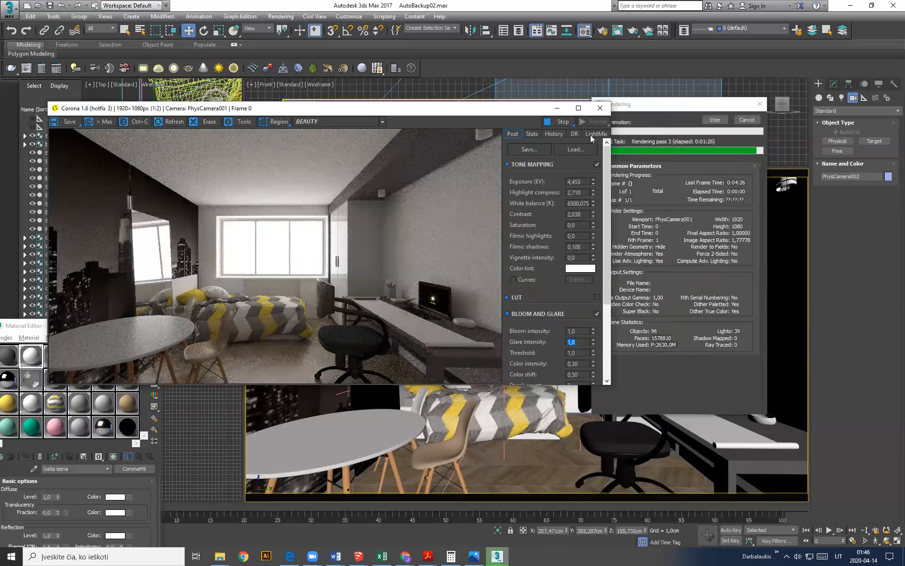
# Step: Check the light layers in the frame buffer's LightMix and cancel the running PhysCamera001 render
pyautogui.click(590, 135)
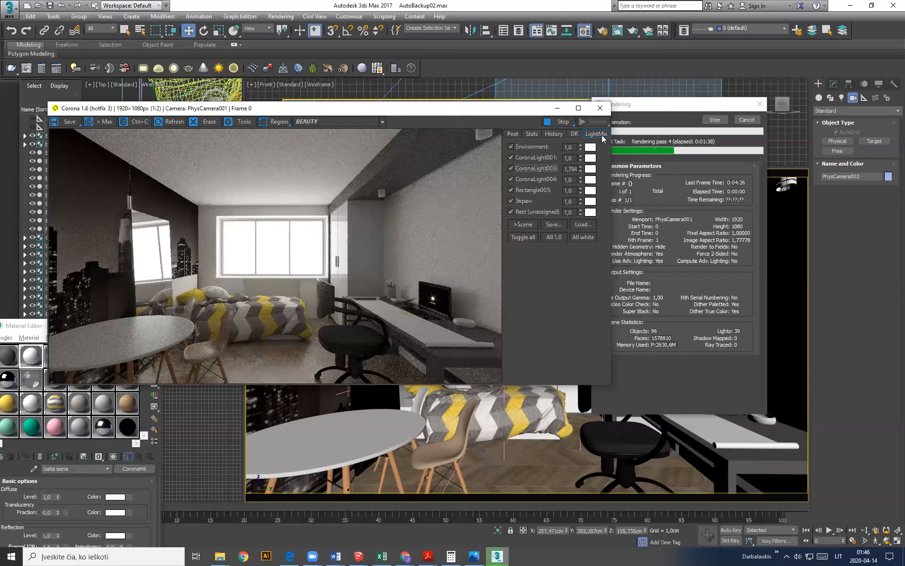
pyautogui.click(601, 108)
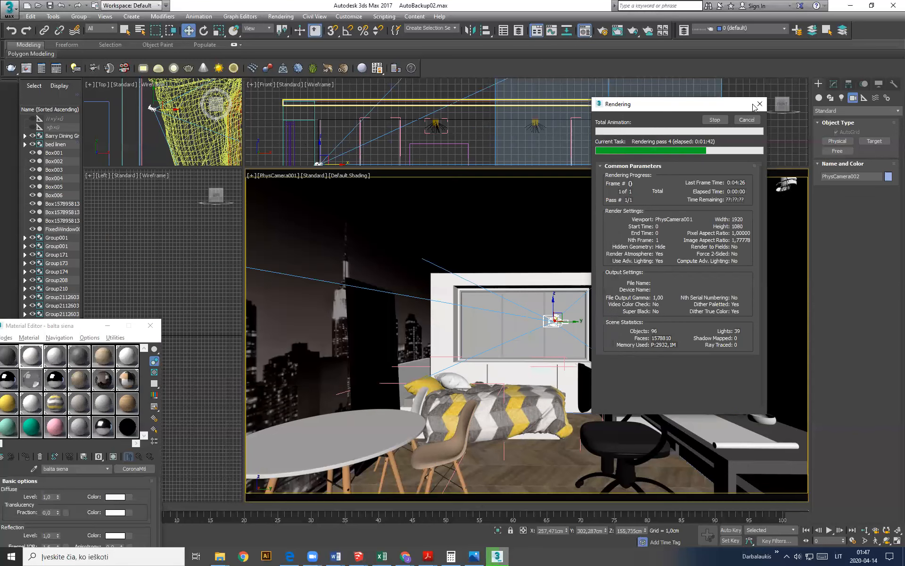
pyautogui.click(758, 104)
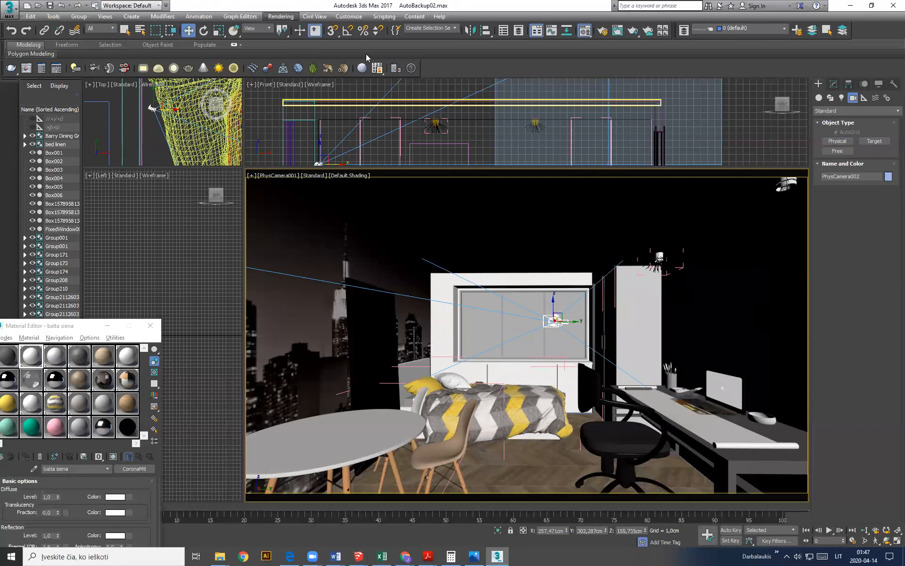
# Step: Regenerate the interactive LightMix layers by instanced lights, included in denoising, and render PhysCamera001 again, dismissing the Corona error messages
pyautogui.click(280, 16)
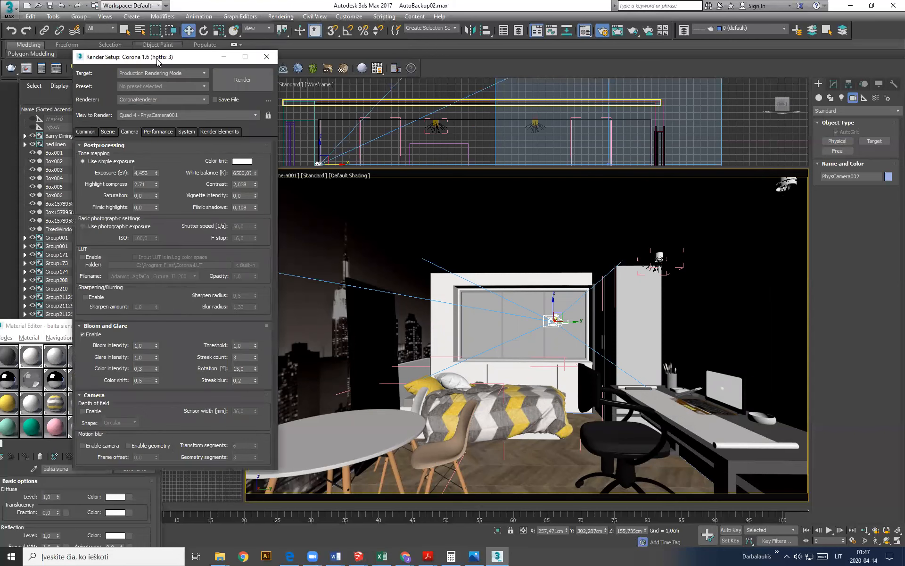
pyautogui.moveTo(156, 58); pyautogui.dragTo(186, 74)
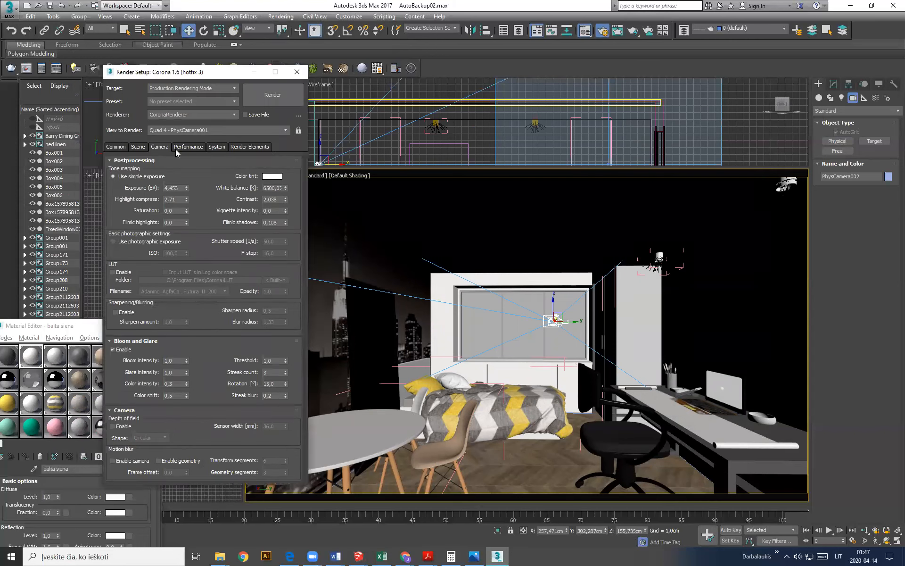
pyautogui.click(138, 147)
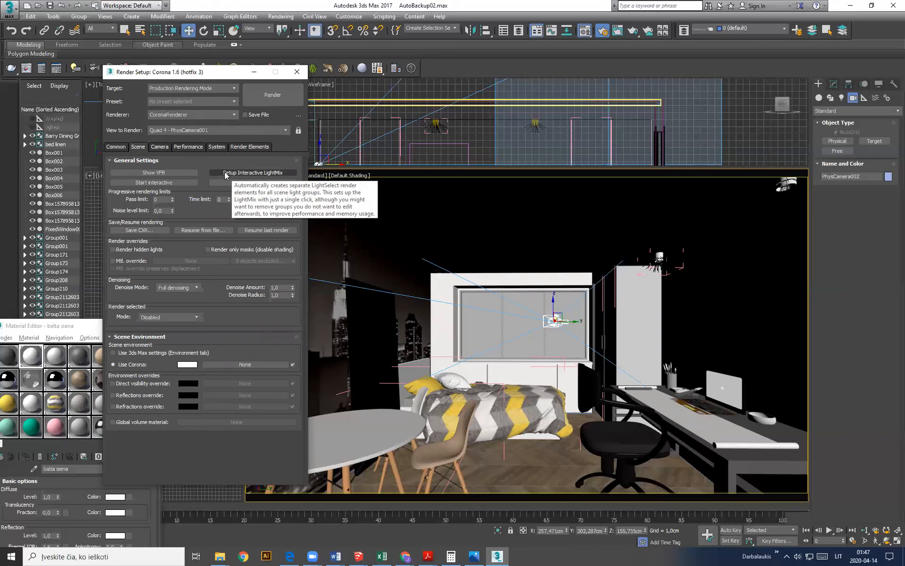
pyautogui.click(250, 175)
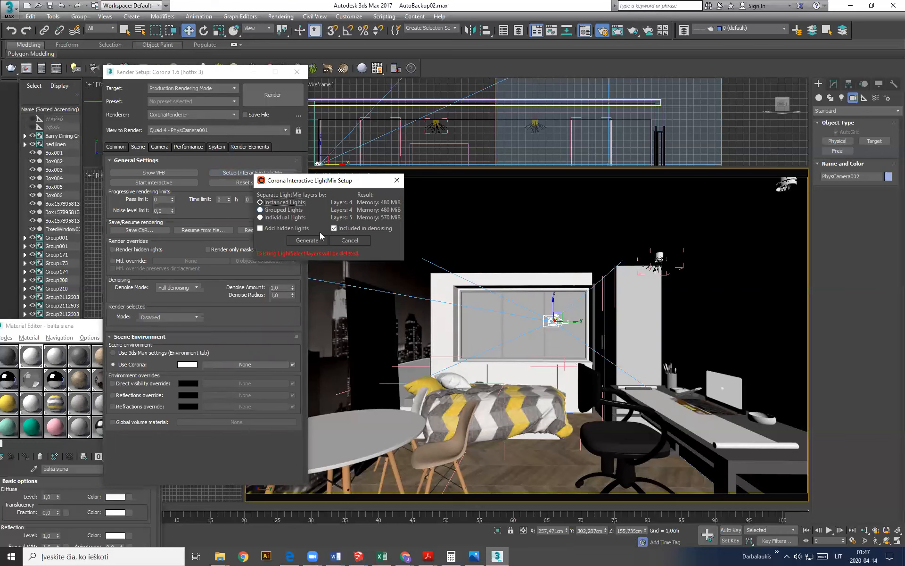
pyautogui.click(306, 240)
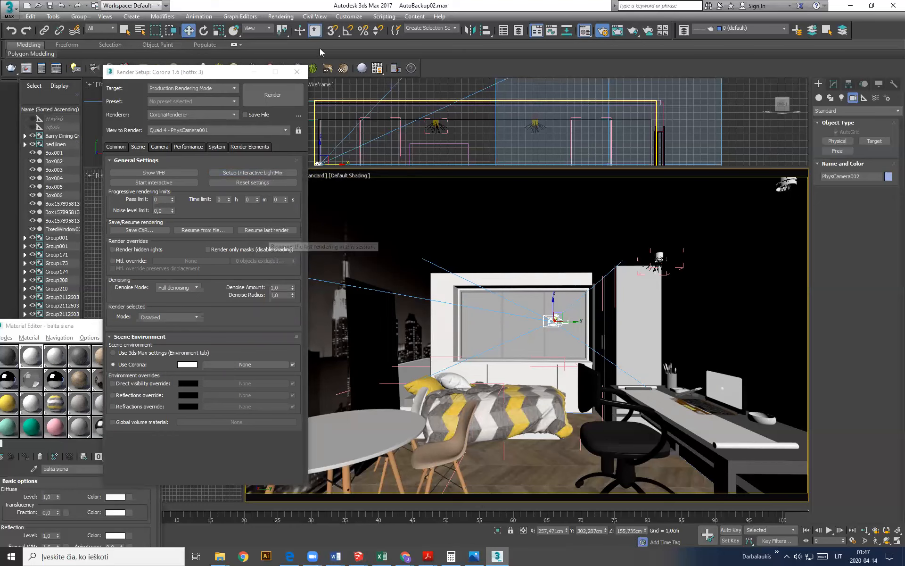
pyautogui.click(272, 97)
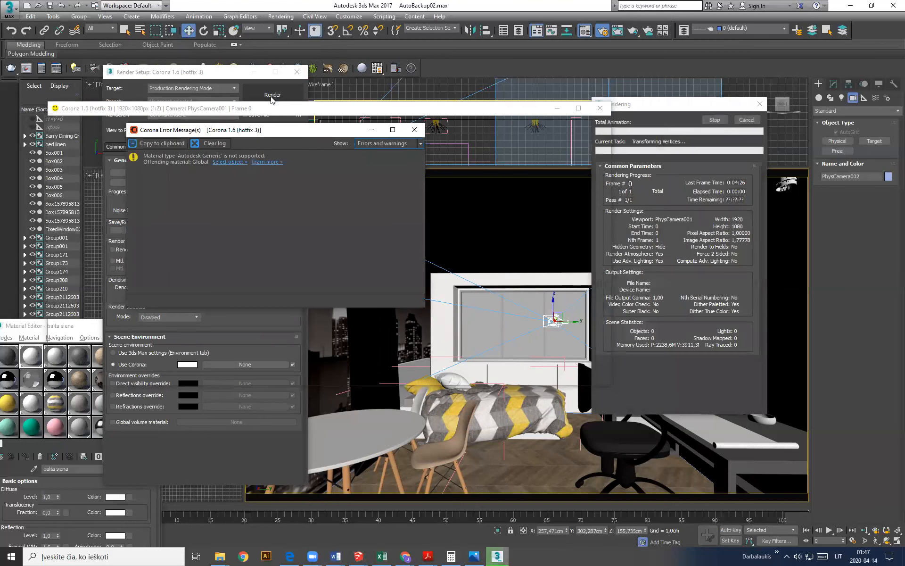
pyautogui.click(414, 130)
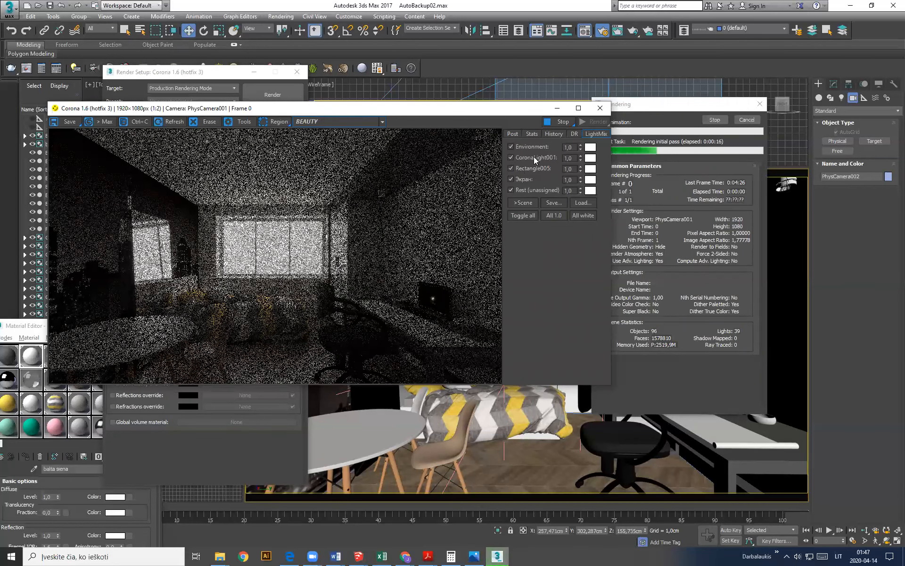
# Step: Switch the individual LightMix layers off and back on to compare what each light contributes to the room
pyautogui.click(511, 147)
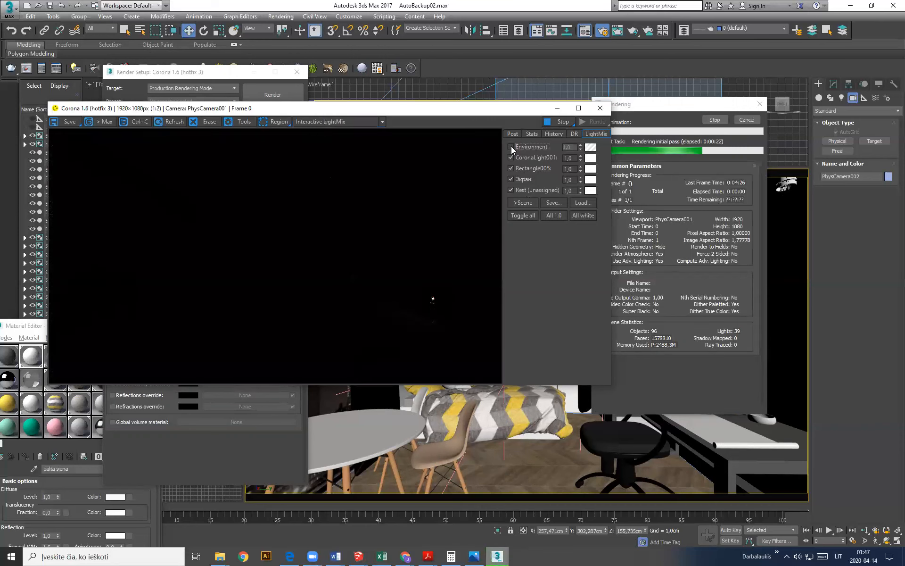
pyautogui.click(511, 146)
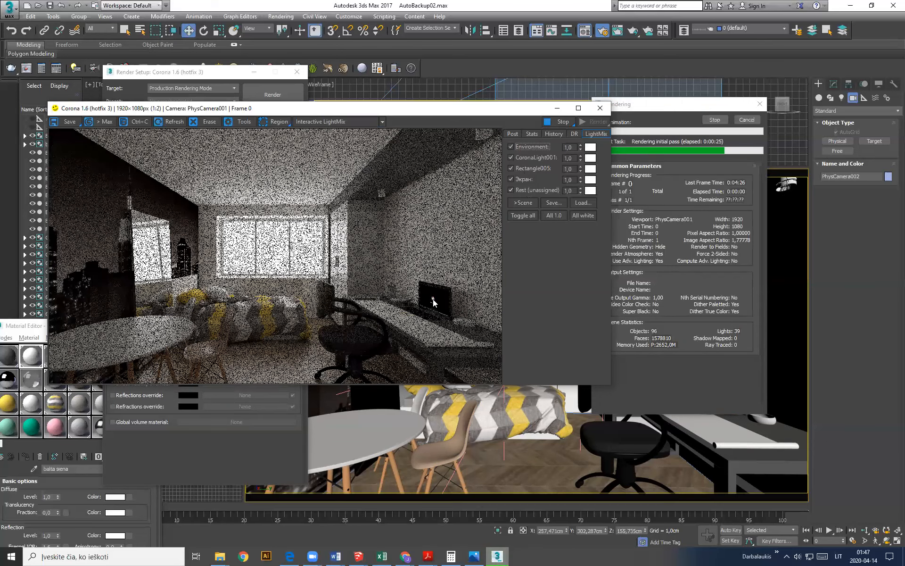
pyautogui.click(511, 157)
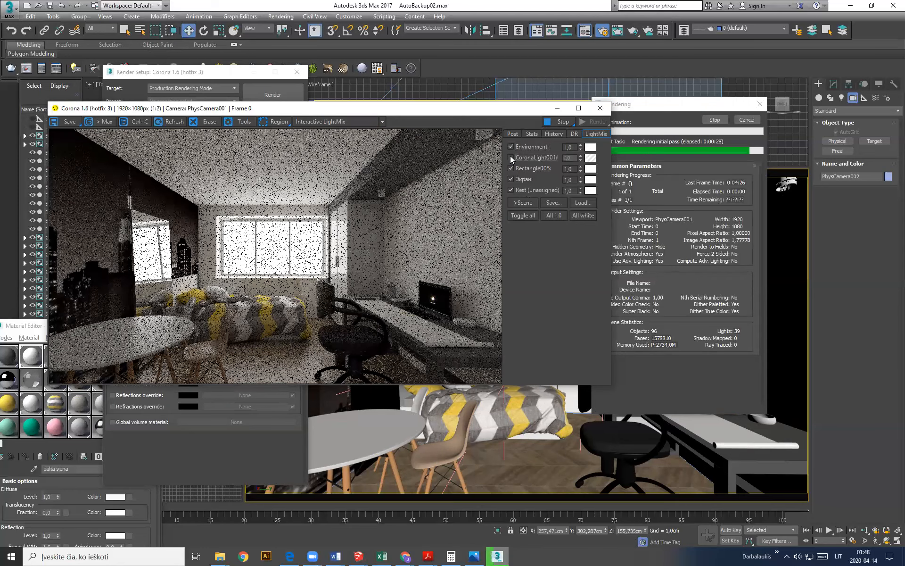
pyautogui.click(511, 168)
pyautogui.click(511, 169)
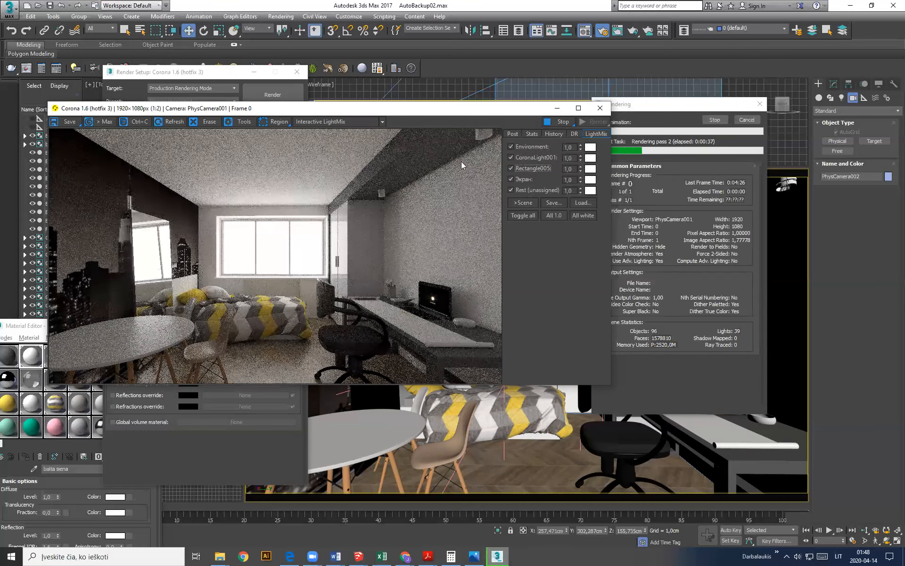
pyautogui.click(511, 179)
pyautogui.click(511, 190)
pyautogui.click(516, 184)
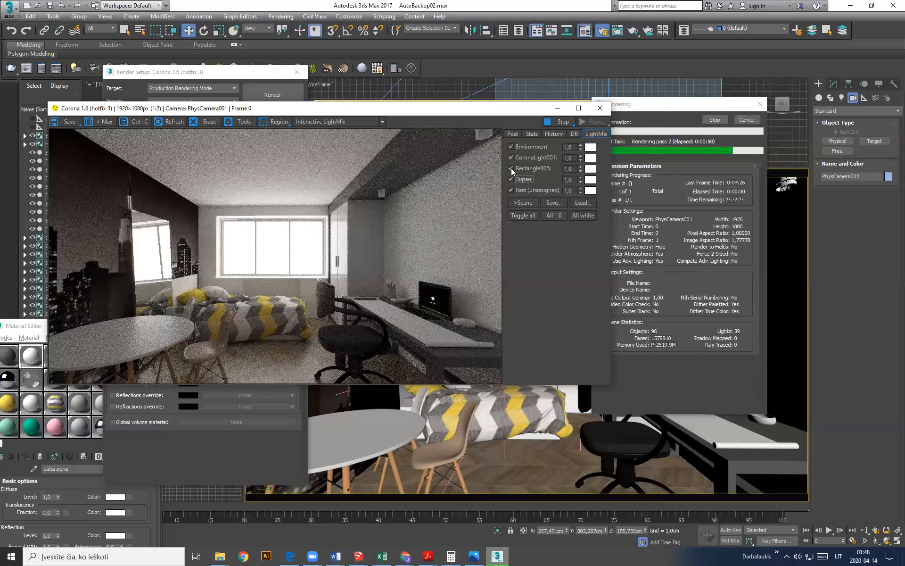
pyautogui.click(511, 168)
pyautogui.click(511, 158)
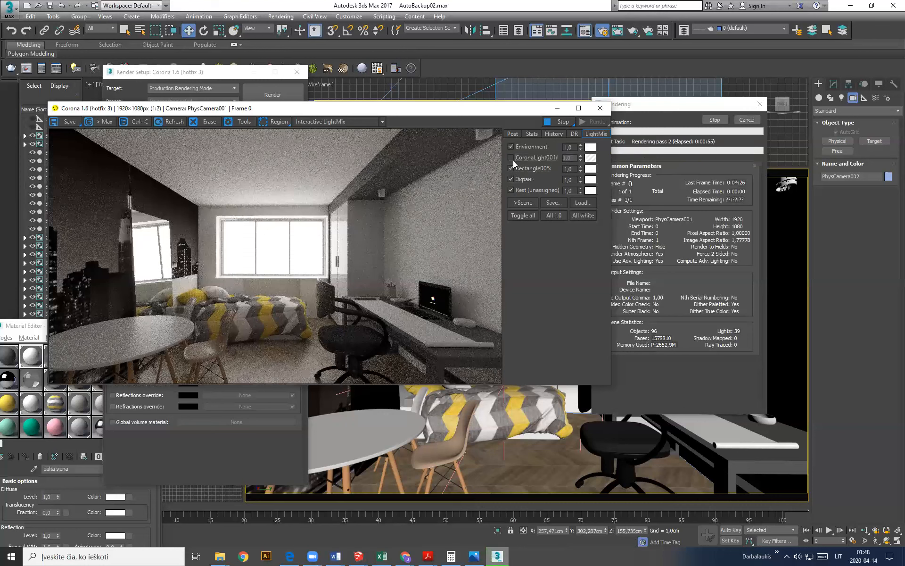
pyautogui.click(511, 158)
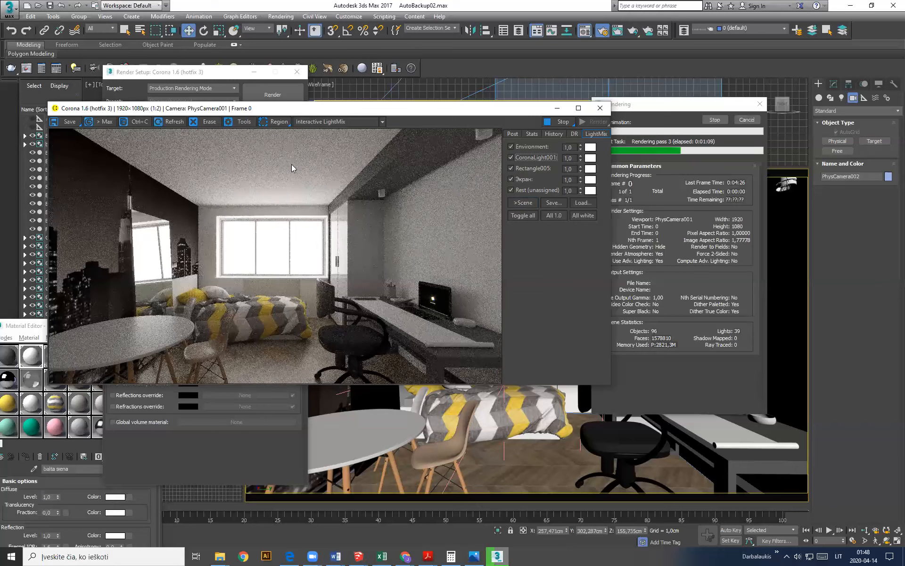
# Step: Examine the grain on the ceiling and around the window and beam in the progressing render
pyautogui.scroll(1, 291, 164)
pyautogui.scroll(1, 326, 191)
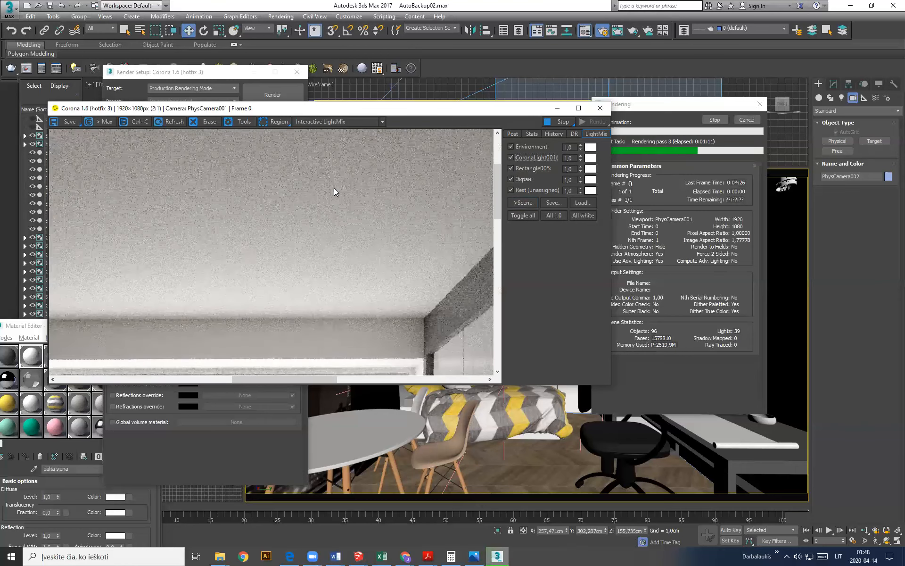
pyautogui.scroll(-2, 334, 188)
pyautogui.scroll(1, 330, 193)
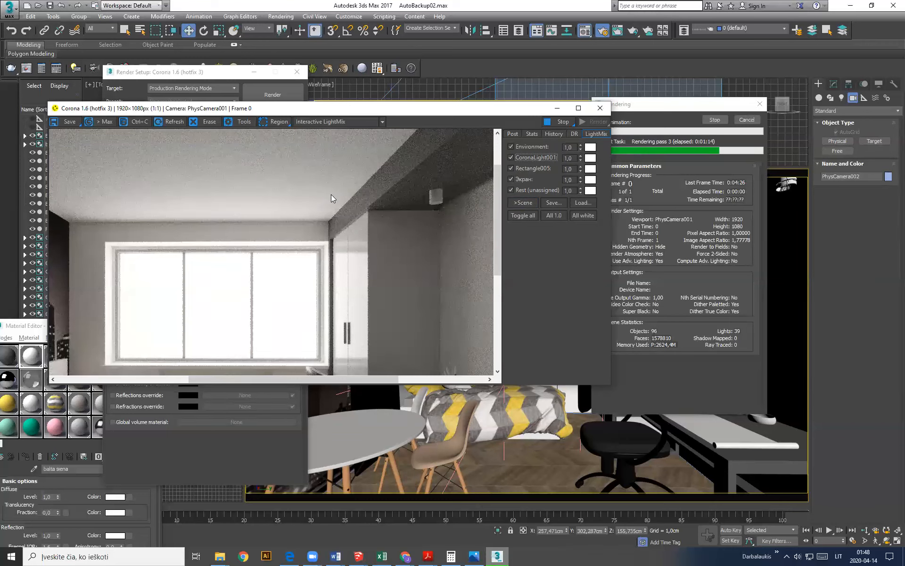
pyautogui.scroll(-1, 331, 199)
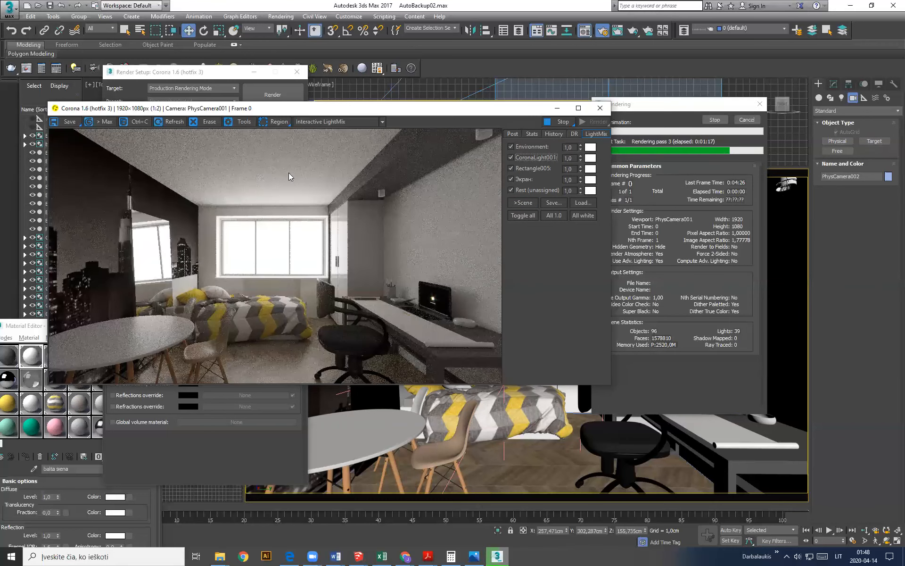
pyautogui.scroll(1, 334, 175)
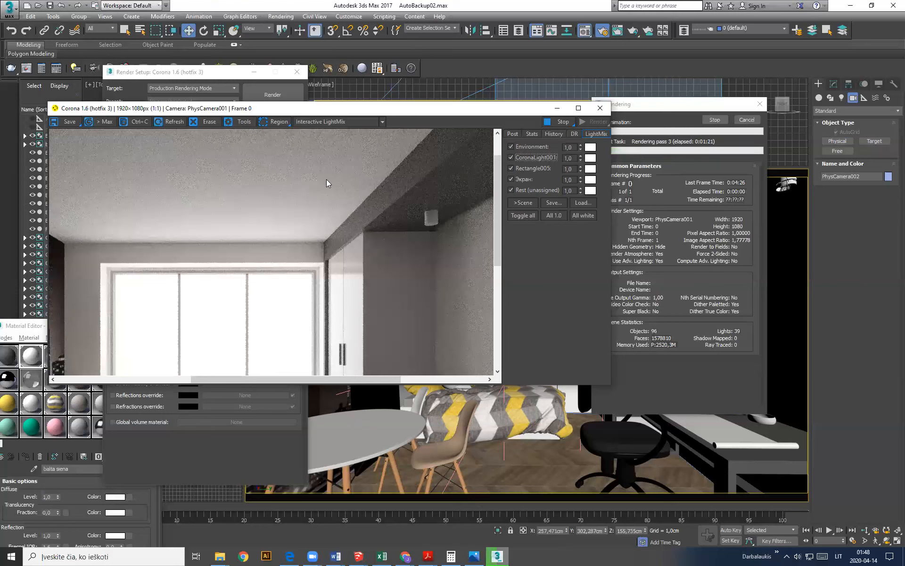
pyautogui.scroll(-1, 336, 176)
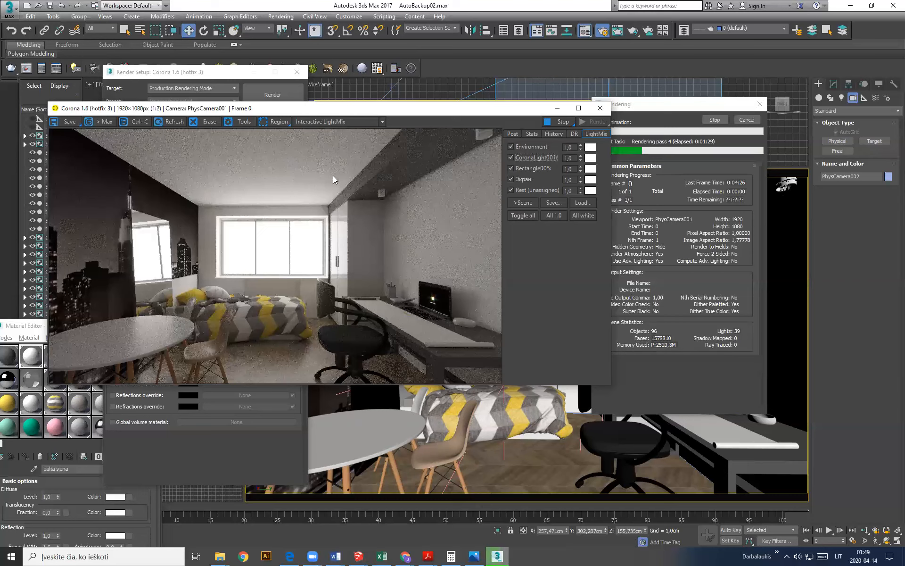
pyautogui.scroll(1, 322, 170)
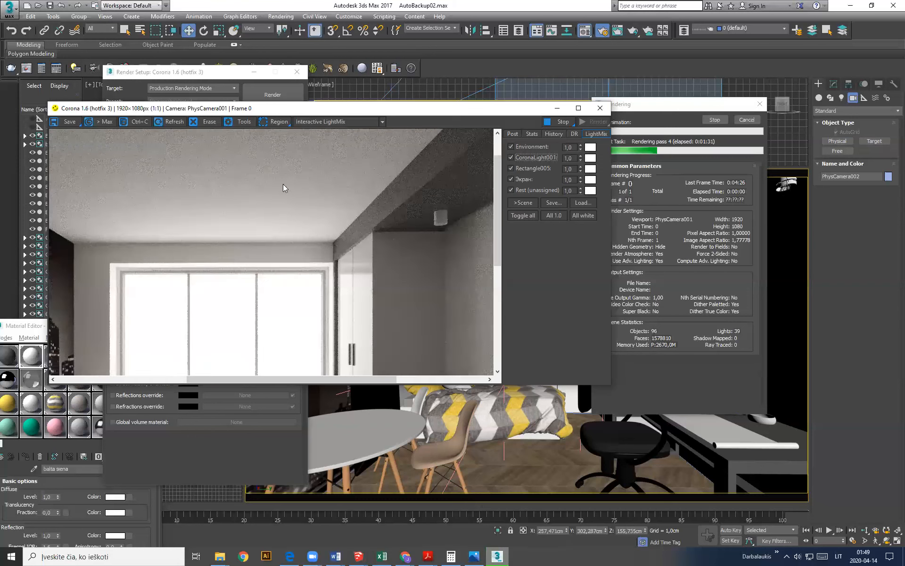
pyautogui.scroll(-1, 312, 178)
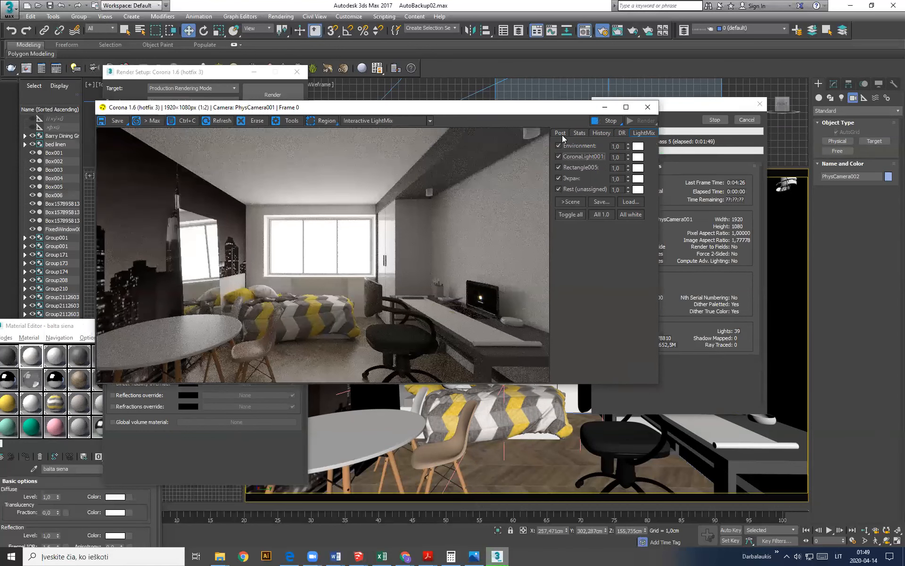
# Step: Review the render's tone mapping, bloom and glare, and denoising values in the post settings
pyautogui.click(561, 134)
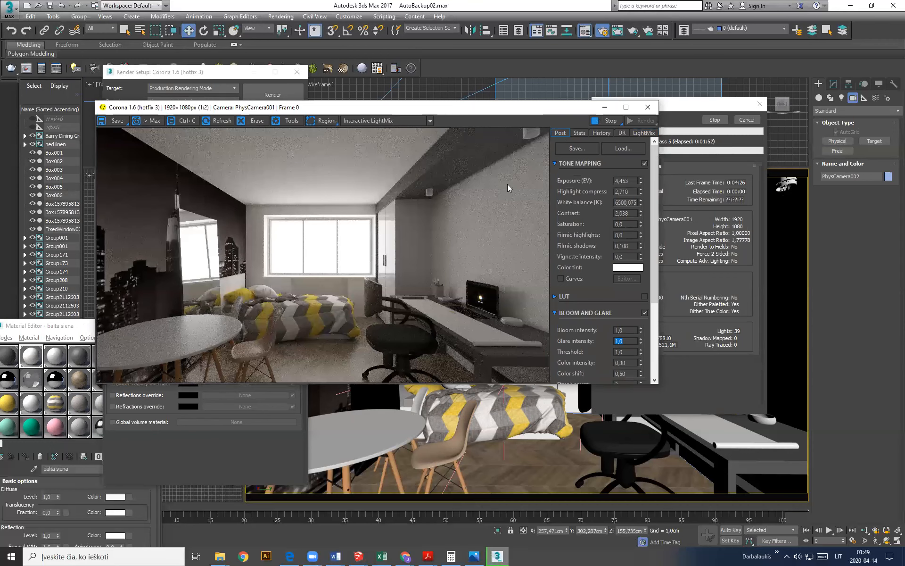
pyautogui.moveTo(547, 107); pyautogui.dragTo(508, 184)
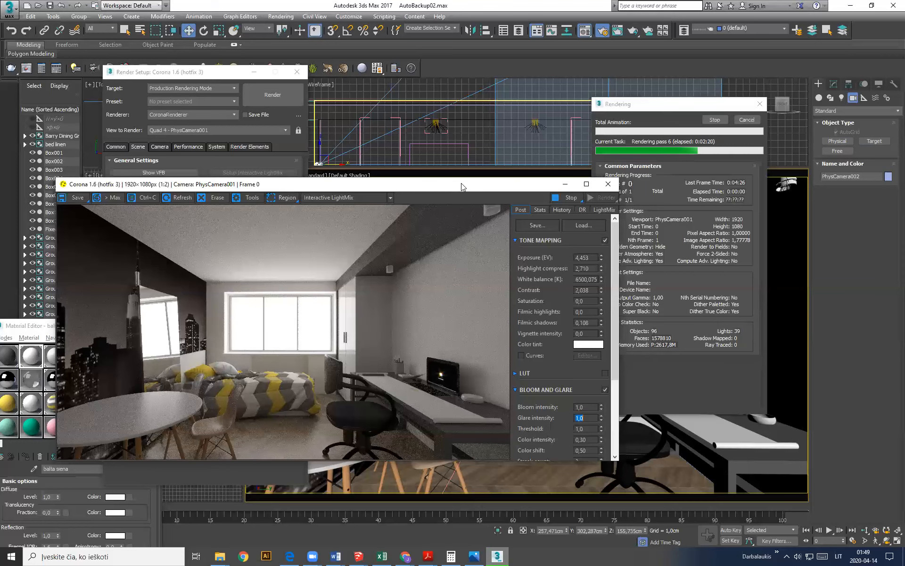
pyautogui.moveTo(462, 186); pyautogui.dragTo(446, 108)
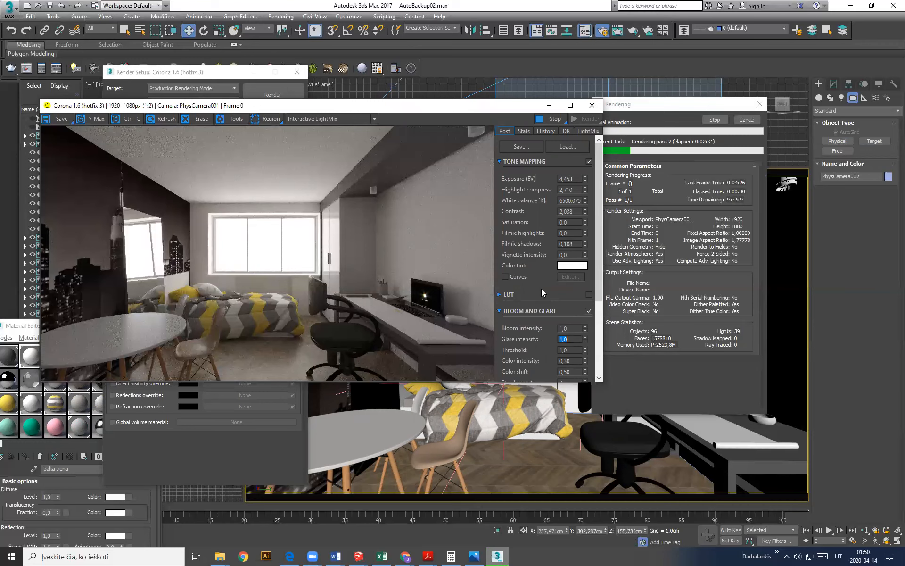
pyautogui.scroll(-4, 542, 289)
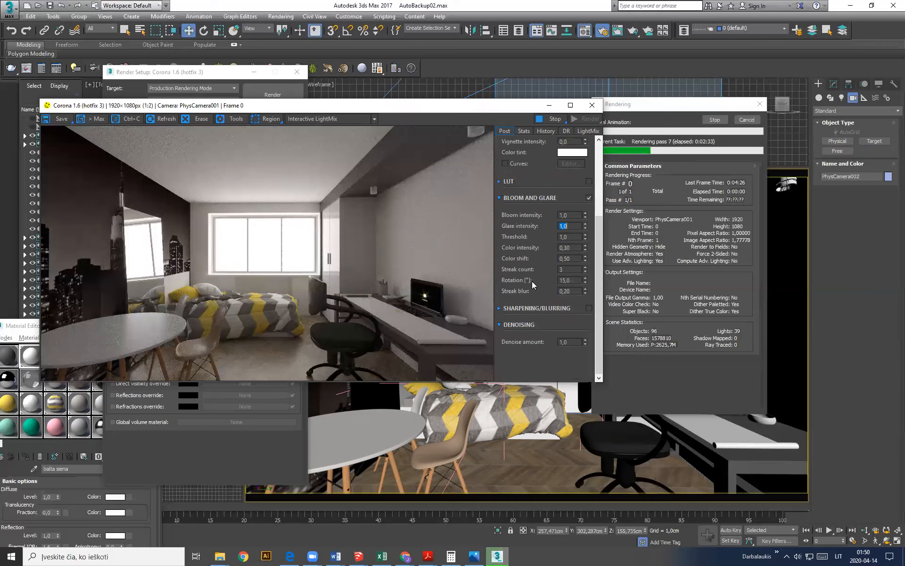
pyautogui.scroll(4, 521, 293)
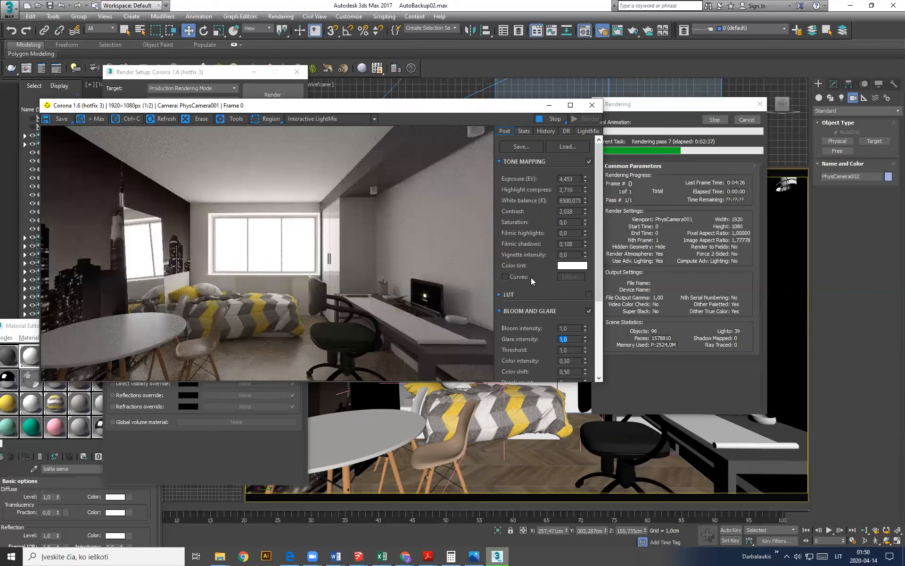
pyautogui.scroll(-4, 520, 339)
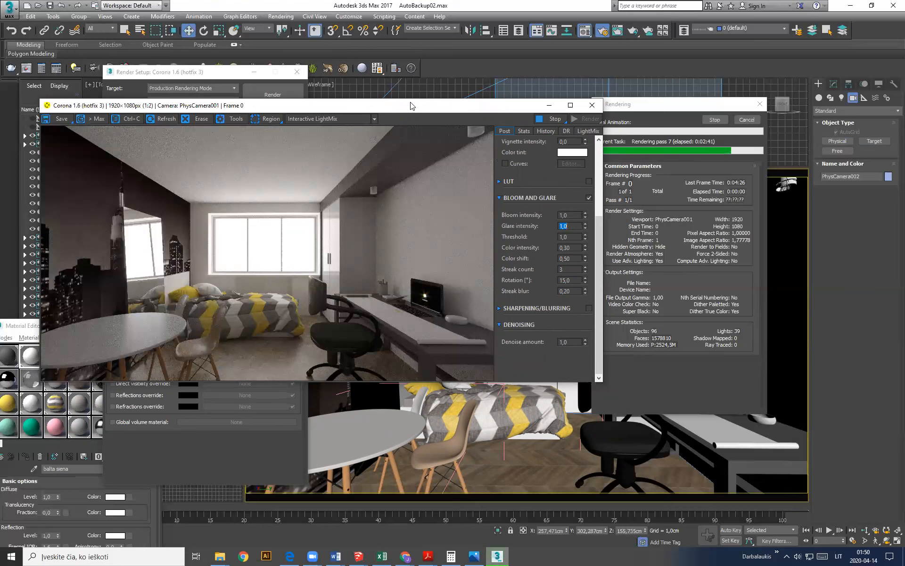
pyautogui.moveTo(411, 104); pyautogui.dragTo(408, 108)
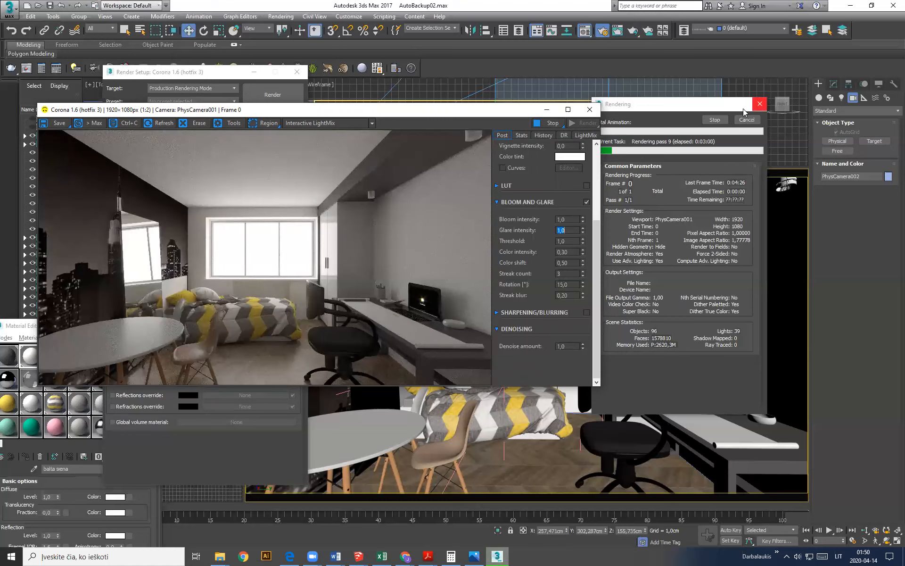
# Step: Stop the render passes to start denoising and inspect the ceiling and beam up close
pyautogui.click(547, 125)
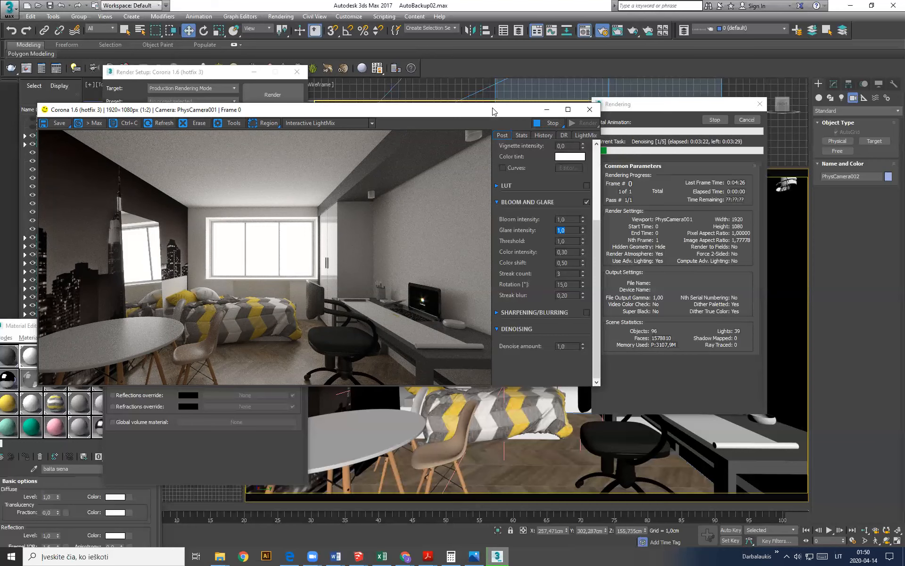
pyautogui.moveTo(492, 108); pyautogui.dragTo(477, 95)
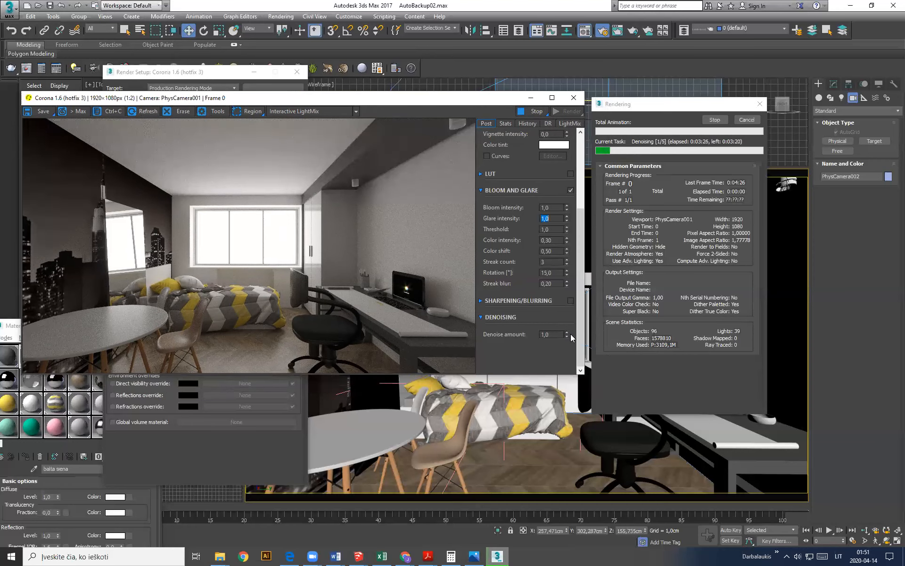
pyautogui.scroll(2, 386, 144)
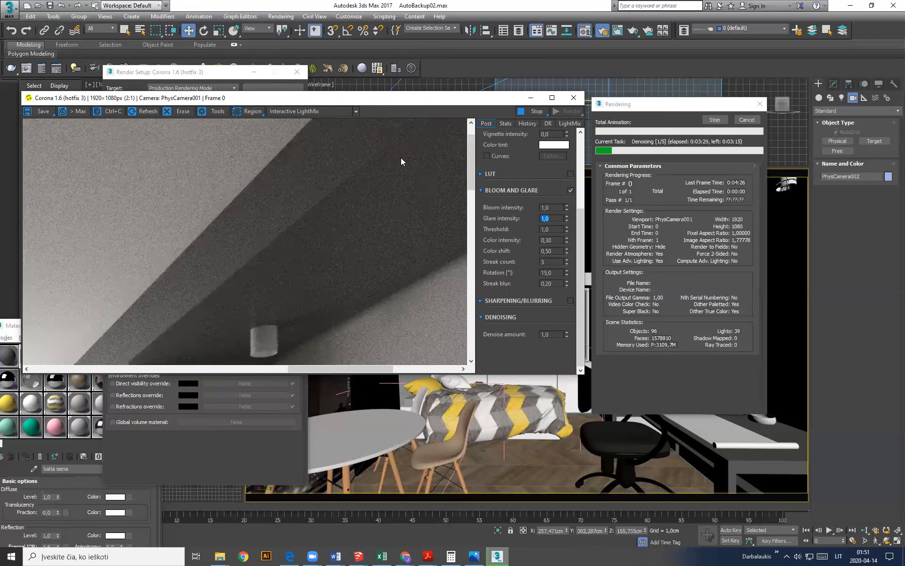
pyautogui.scroll(-1, 401, 158)
pyautogui.scroll(1, 285, 140)
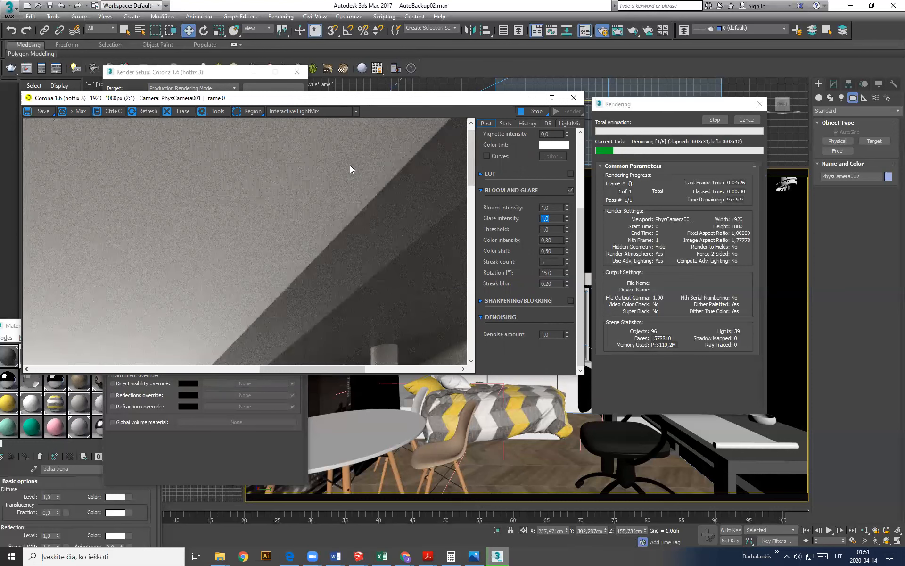
# Step: Try lower and higher denoise amounts while comparing the grain on the ceiling and beam at several magnifications
pyautogui.scroll(1, 351, 168)
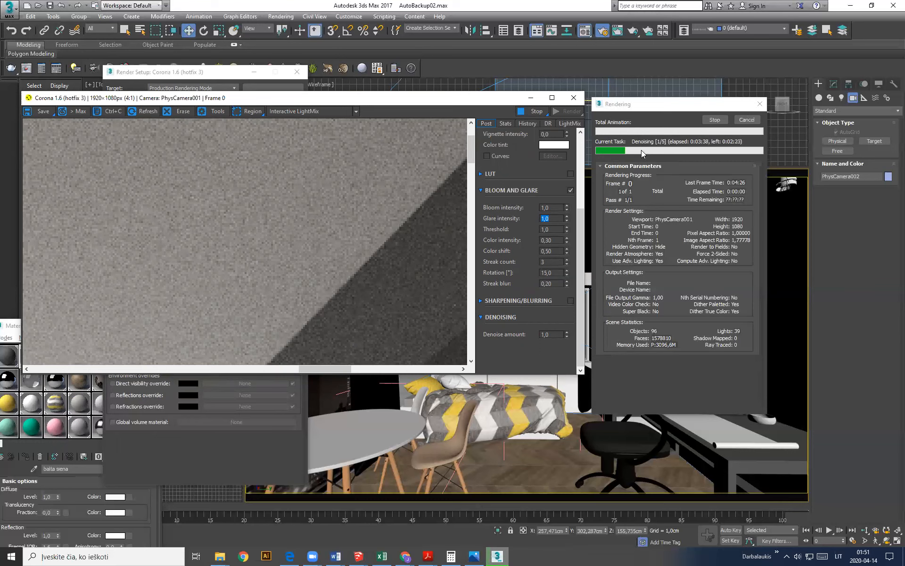
pyautogui.moveTo(566, 335)
pyautogui.mouseDown()
pyautogui.moveTo(569, 399)
pyautogui.moveTo(571, 333)
pyautogui.mouseUp()
pyautogui.moveTo(569, 371); pyautogui.dragTo(550, 188)
pyautogui.moveTo(575, 325); pyautogui.dragTo(573, 461)
pyautogui.moveTo(587, 42); pyautogui.dragTo(576, 219)
pyautogui.moveTo(566, 335); pyautogui.dragTo(531, 554)
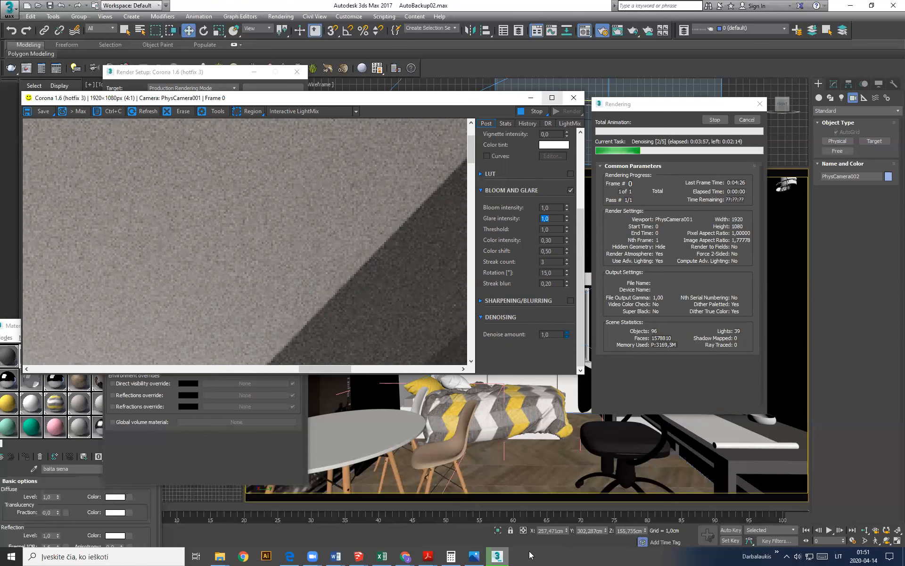
pyautogui.scroll(-1, 341, 229)
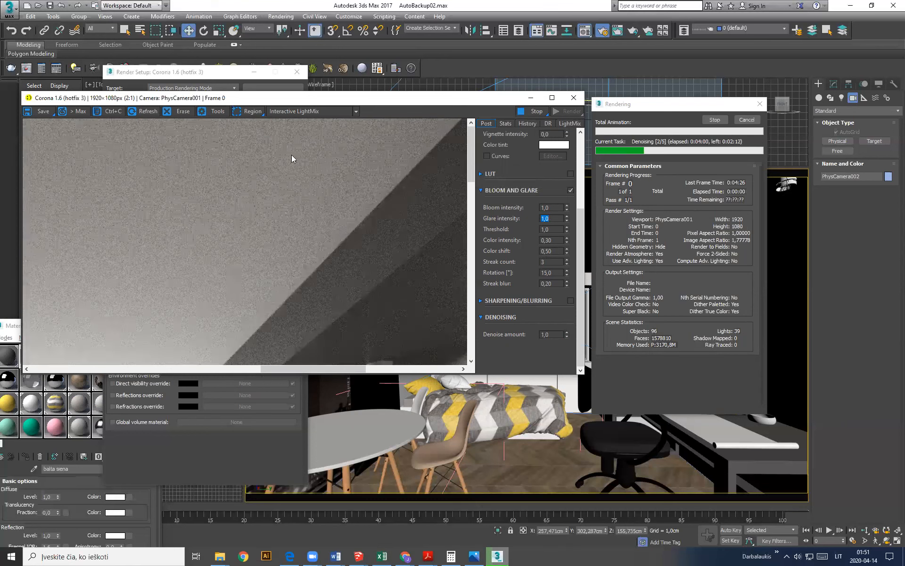
pyautogui.scroll(-2, 291, 154)
pyautogui.scroll(2, 292, 155)
pyautogui.moveTo(566, 333); pyautogui.dragTo(563, 309)
pyautogui.rightClick(568, 333)
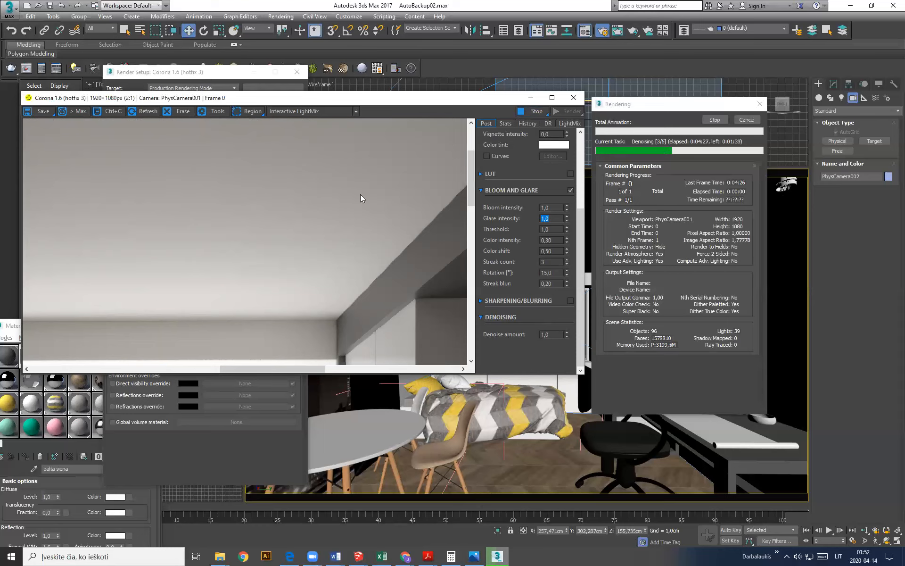
# Step: Set the denoise amount to 0.968 and check the ceiling, beam and window in the render
pyautogui.scroll(-2, 306, 165)
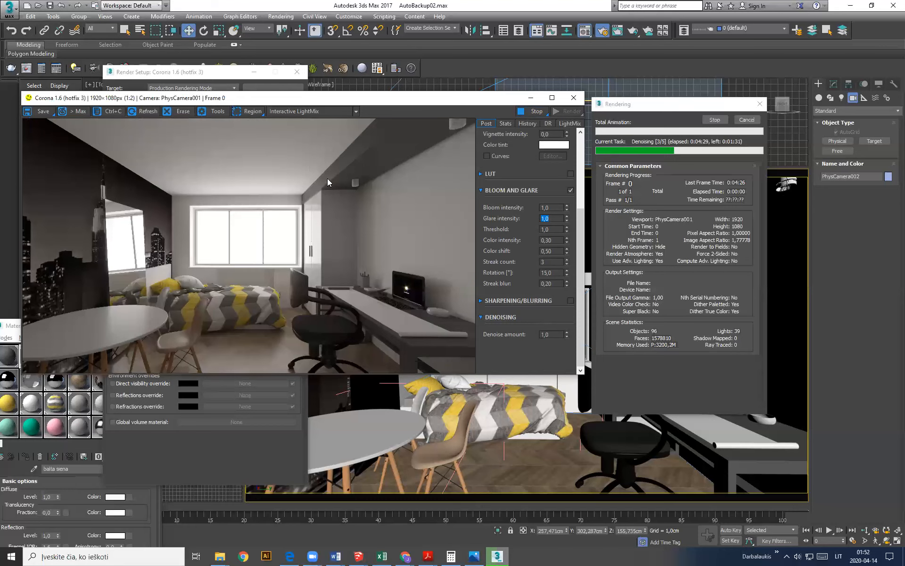
pyautogui.scroll(2, 327, 179)
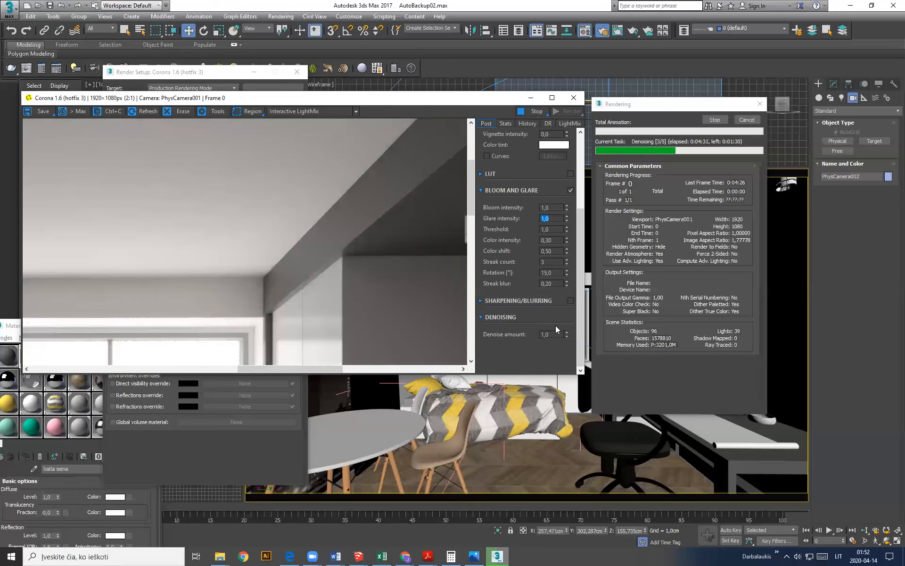
pyautogui.moveTo(567, 332); pyautogui.dragTo(564, 379)
pyautogui.moveTo(567, 332); pyautogui.dragTo(534, 124)
pyautogui.scroll(-2, 315, 206)
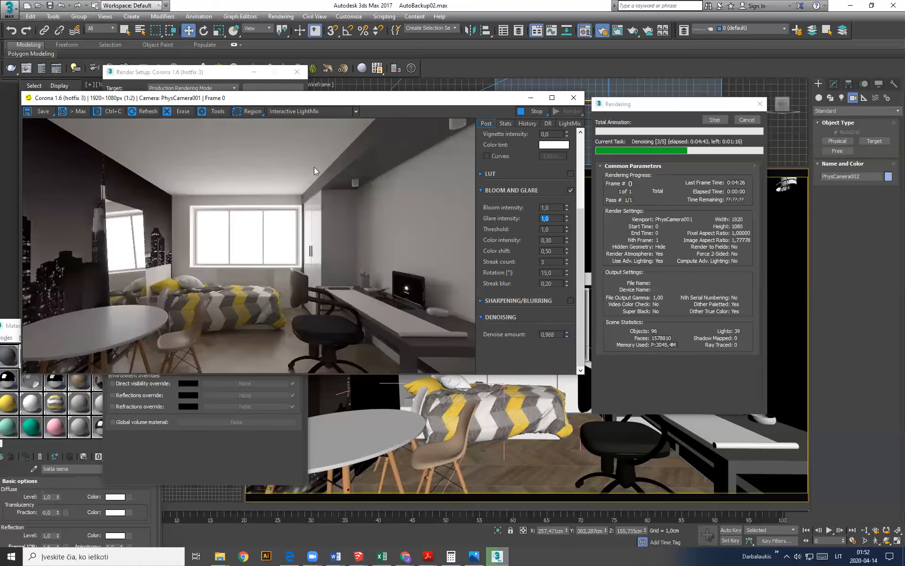
pyautogui.scroll(1, 314, 167)
pyautogui.scroll(1, 313, 188)
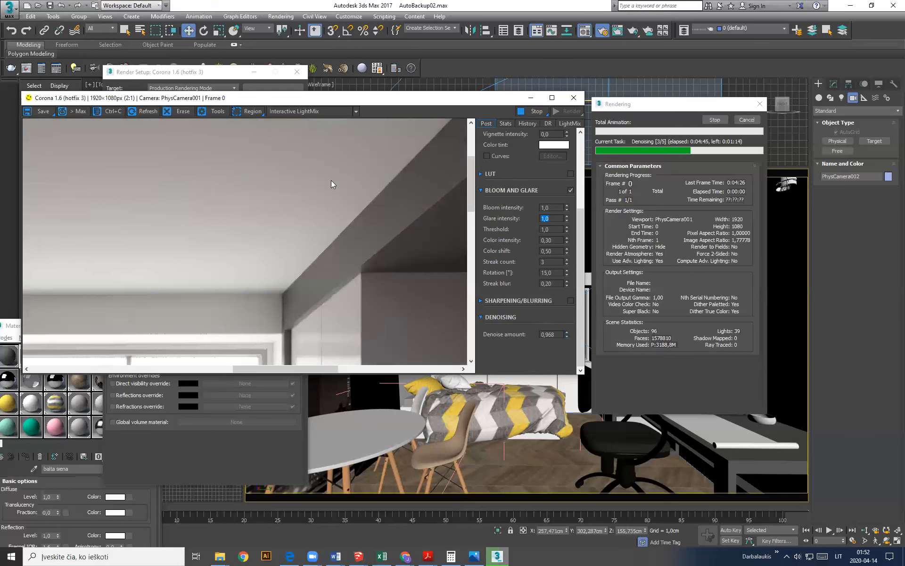
pyautogui.scroll(-1, 331, 183)
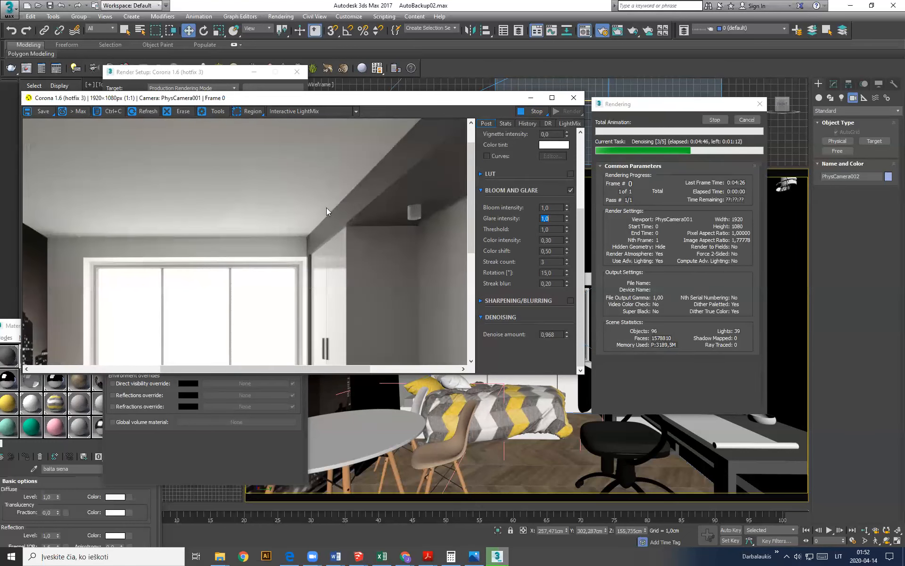
pyautogui.scroll(-1, 326, 208)
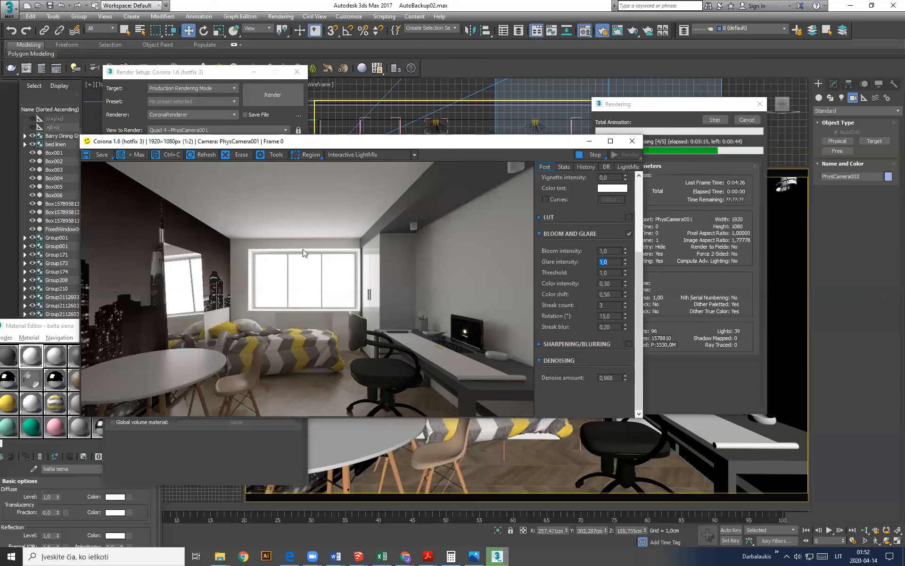
# Step: Save the finished render as a JPEG file named 1 in the renderiai folder, with image quality 100
pyautogui.click(758, 103)
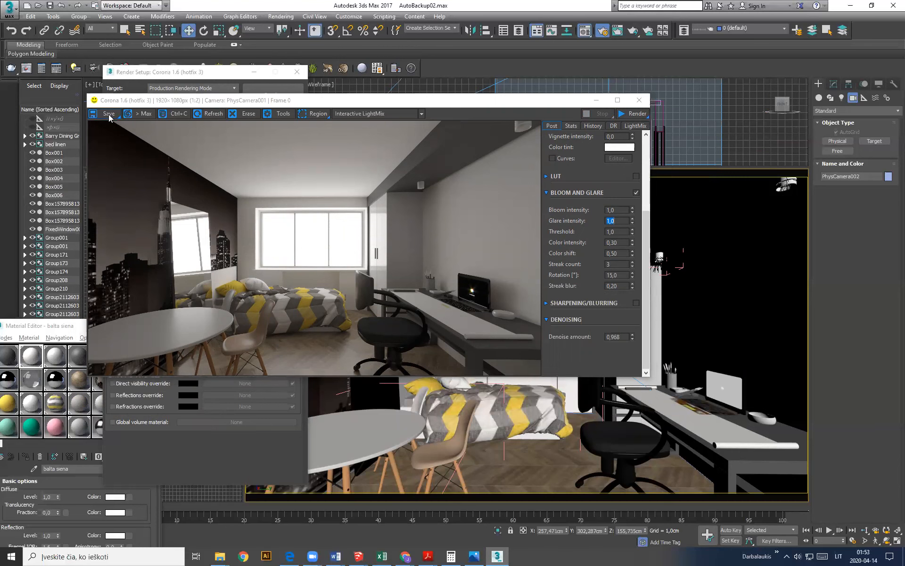
pyautogui.click(108, 114)
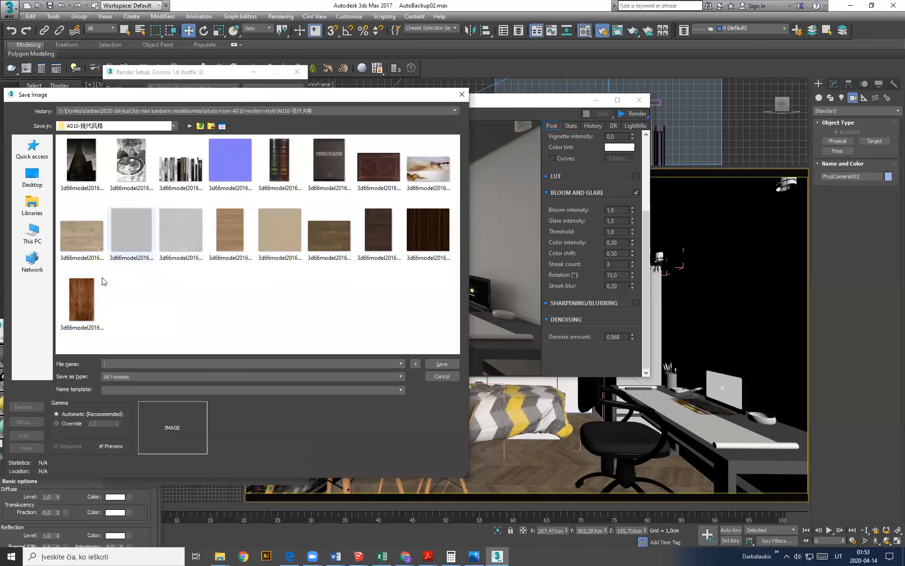
pyautogui.click(200, 125)
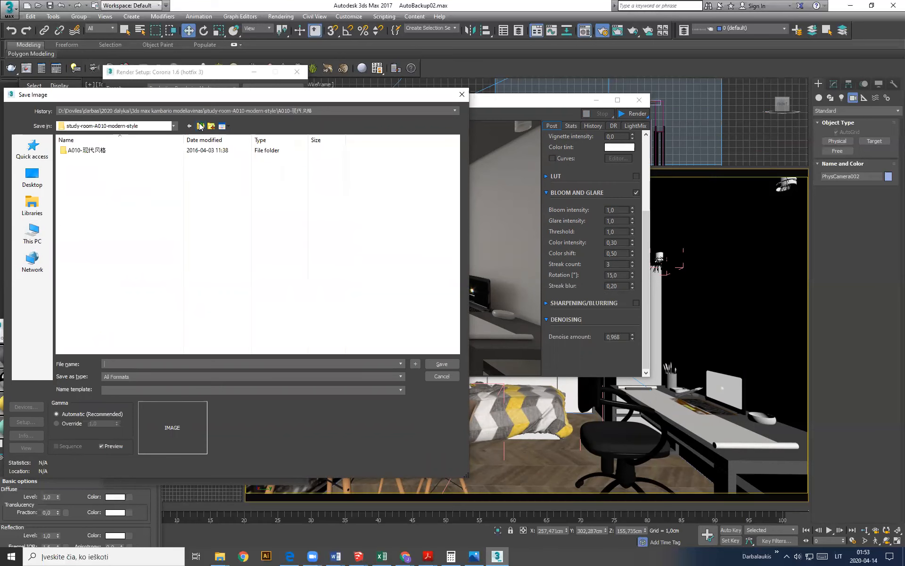
pyautogui.click(200, 126)
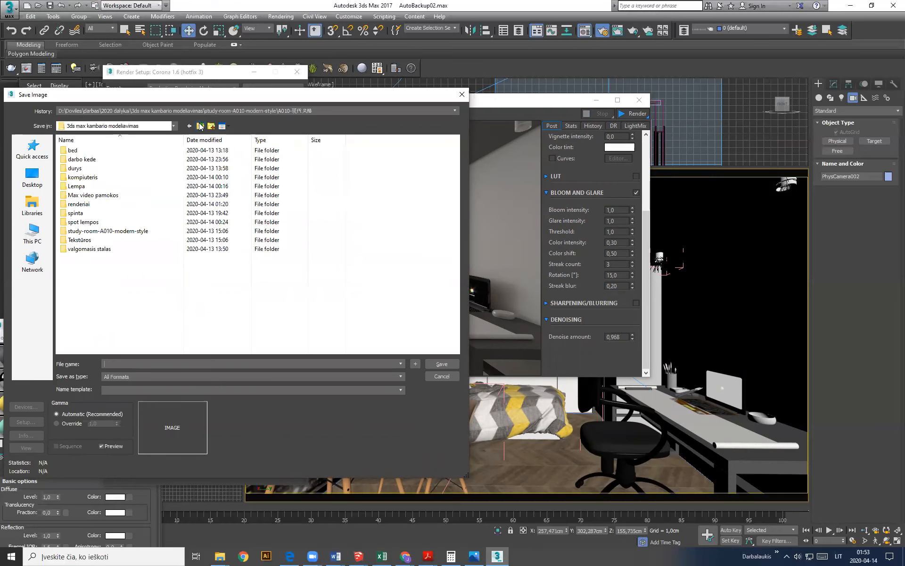
pyautogui.doubleClick(75, 204)
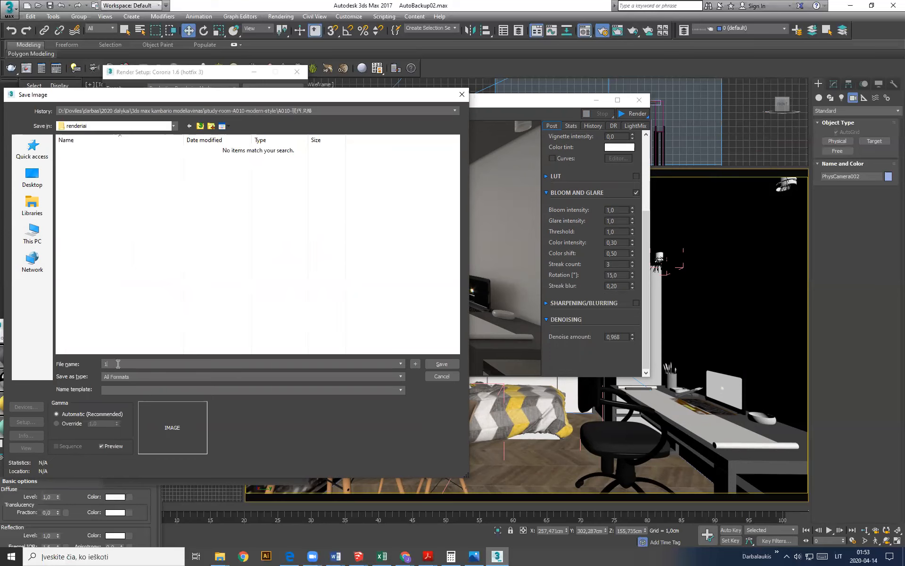
pyautogui.click(401, 377)
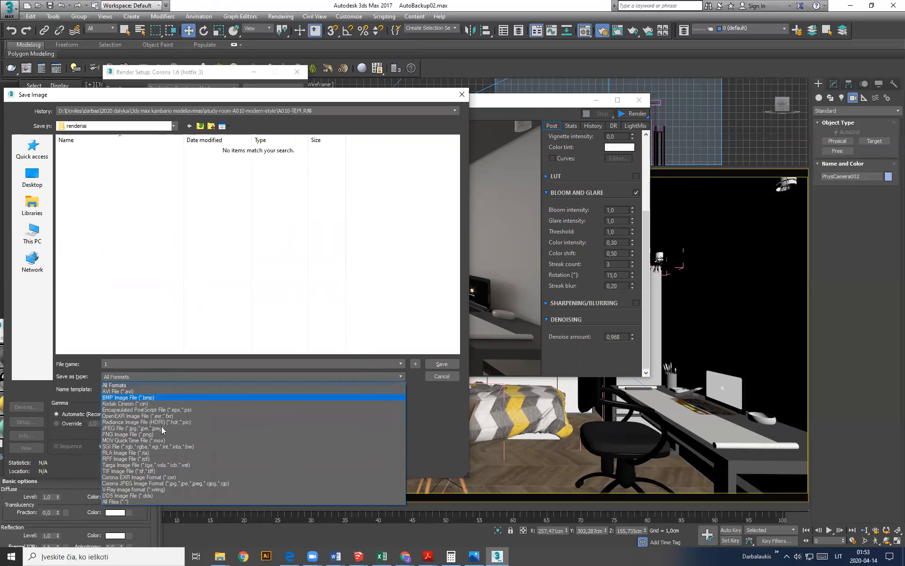
pyautogui.click(112, 429)
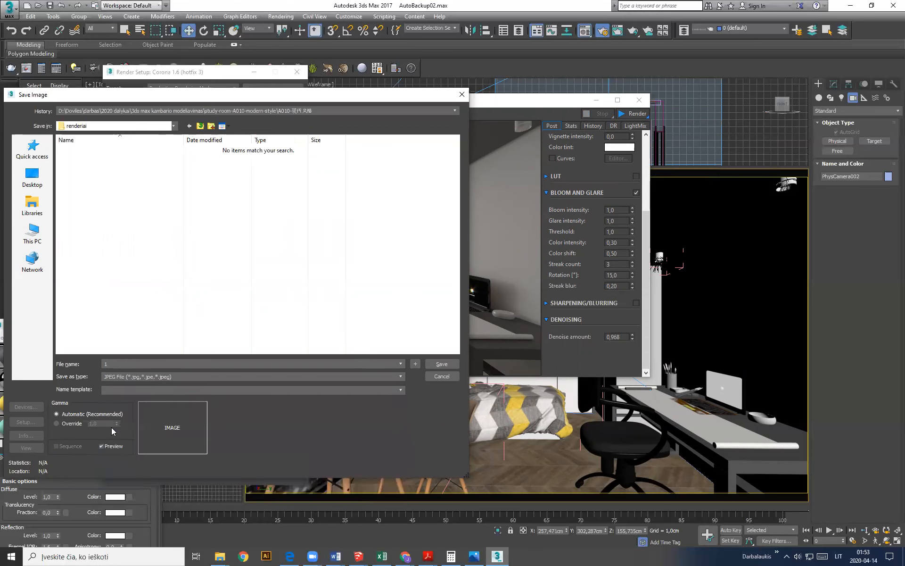
pyautogui.click(442, 364)
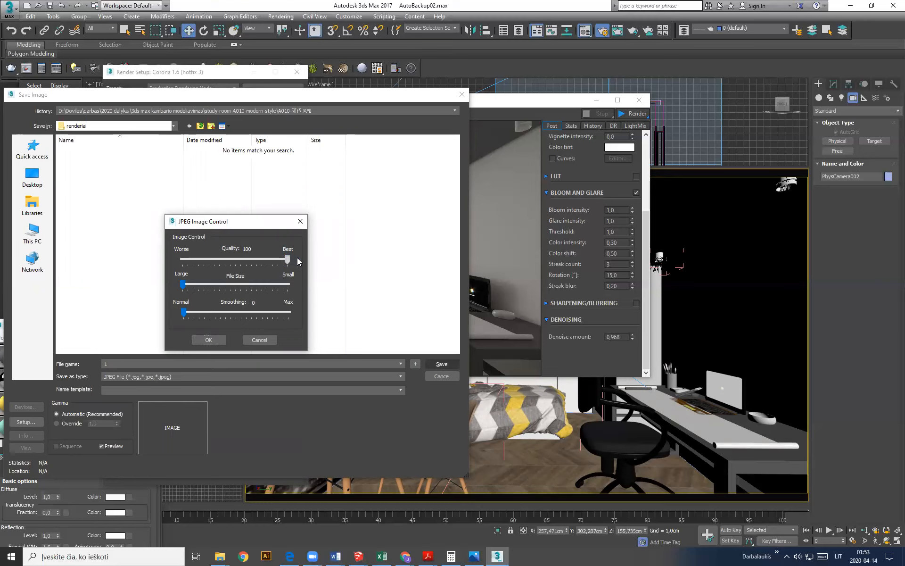
pyautogui.click(209, 340)
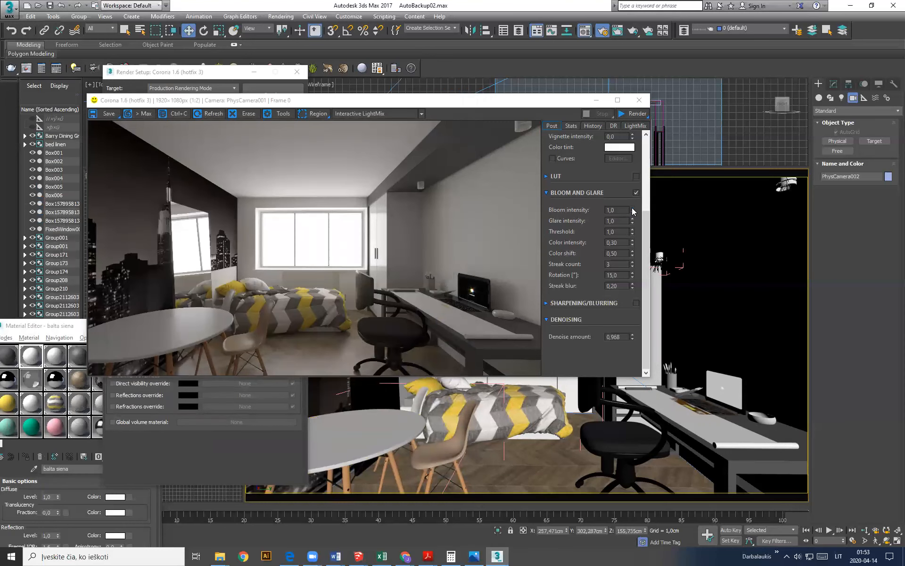
# Step: Try a slightly different bloom intensity on the finished render and restore it to 1
pyautogui.moveTo(632, 210); pyautogui.dragTo(629, 173)
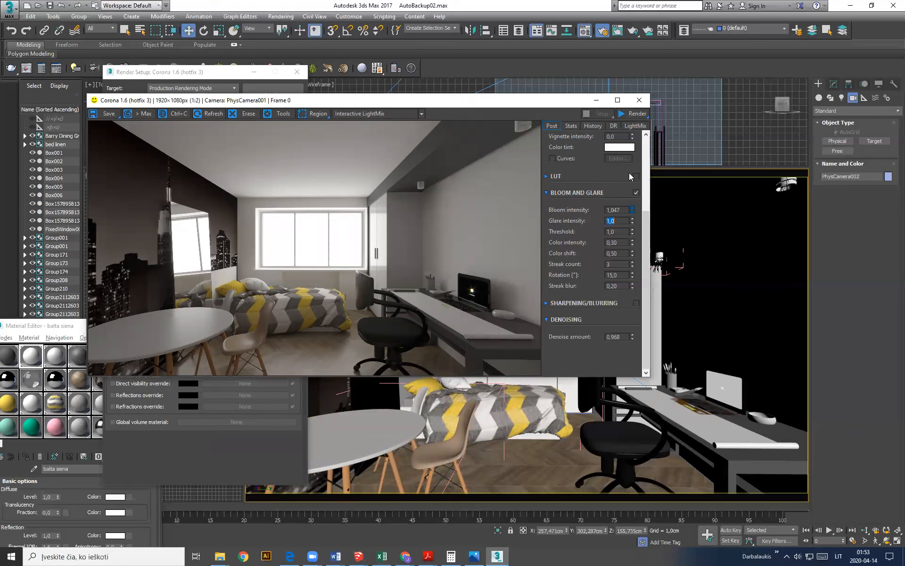
pyautogui.moveTo(628, 122); pyautogui.dragTo(629, 121)
pyautogui.moveTo(625, 210); pyautogui.dragTo(584, 206)
pyautogui.write('1')
pyautogui.press('Return')
# Step: Brighten the render by setting the tone mapping exposure to 5.172 EV
pyautogui.moveTo(645, 223); pyautogui.dragTo(648, 140)
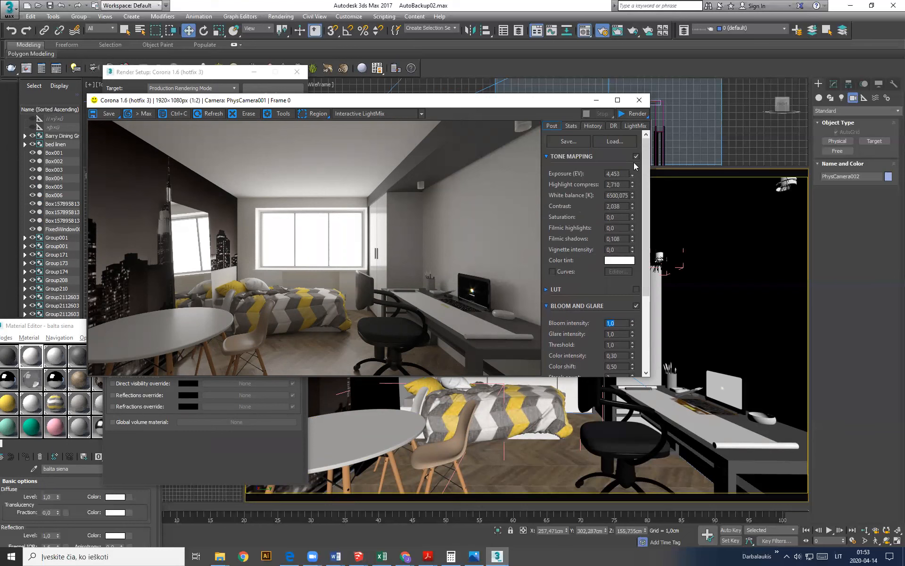
pyautogui.moveTo(633, 101); pyautogui.dragTo(626, 138)
pyautogui.click(634, 172)
pyautogui.click(634, 172)
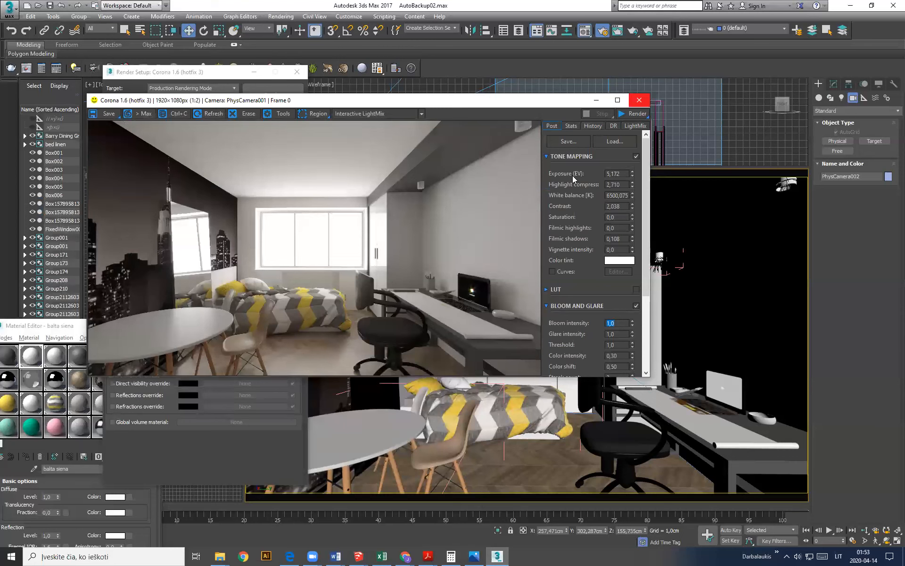
# Step: Set the LightMix intensity of Environment to 0.892 and of CoronaLight001 to 0.981, comparing the room with CoronaLight001 off and on
pyautogui.click(634, 127)
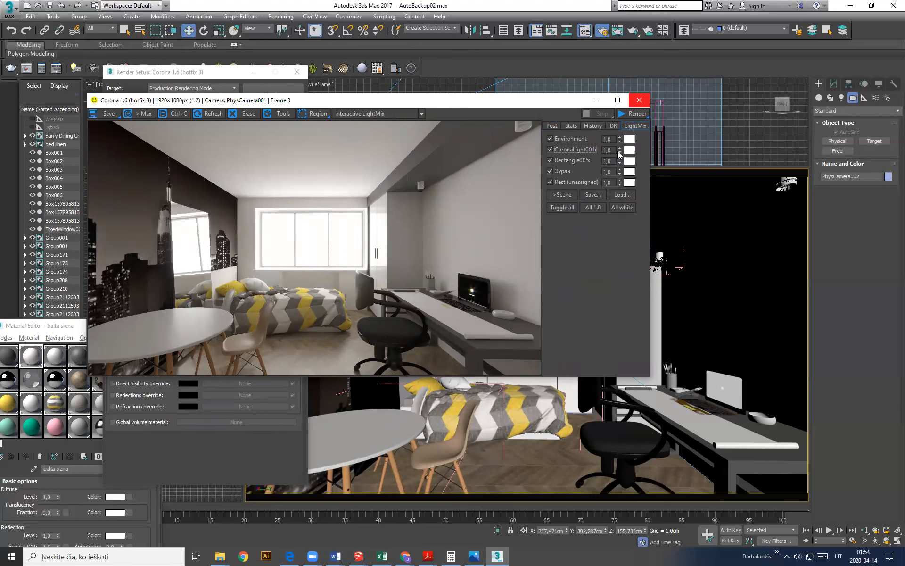
pyautogui.moveTo(616, 123); pyautogui.dragTo(609, 202)
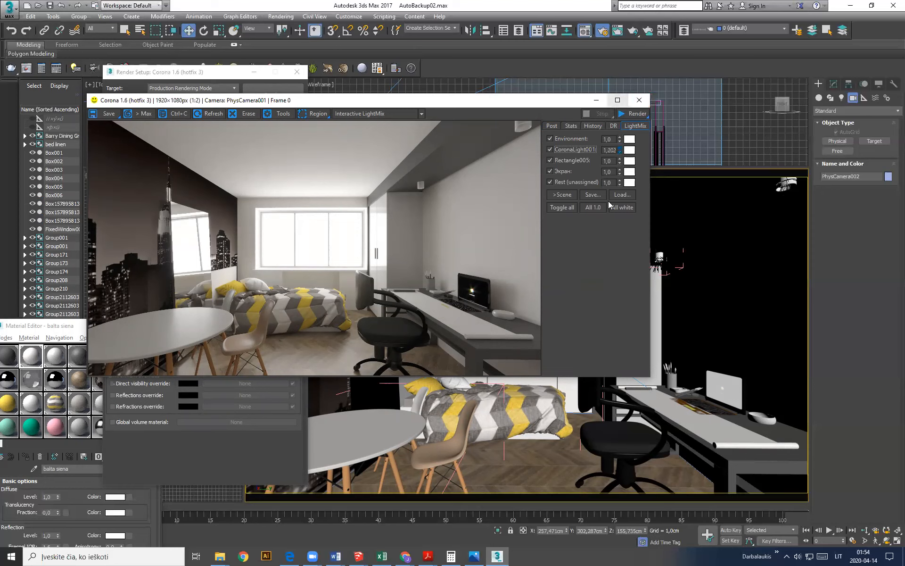
pyautogui.click(550, 149)
pyautogui.click(551, 149)
pyautogui.moveTo(621, 140); pyautogui.dragTo(616, 65)
pyautogui.moveTo(617, 117); pyautogui.dragTo(615, 163)
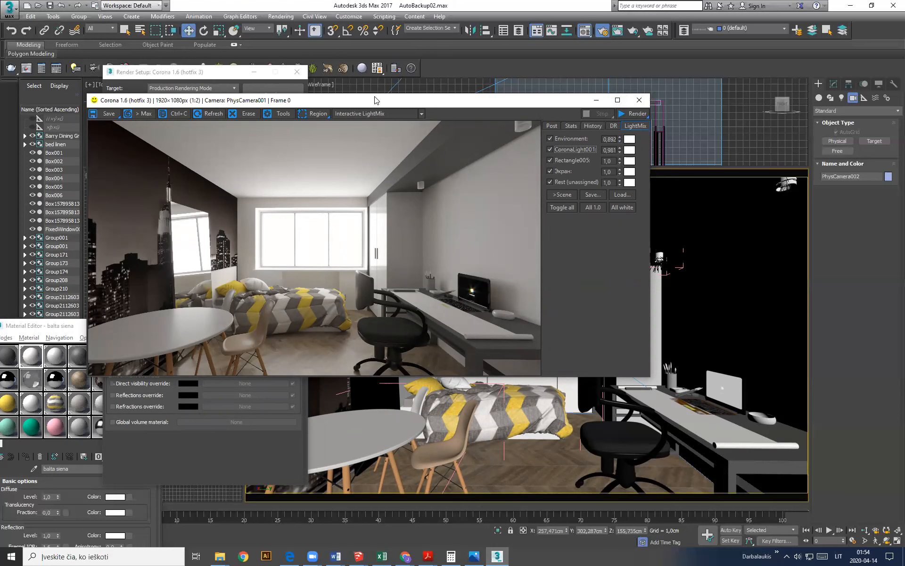
# Step: Reposition the frame buffer to view the result, and close it along with the Render Setup window
pyautogui.moveTo(375, 99); pyautogui.dragTo(418, 108)
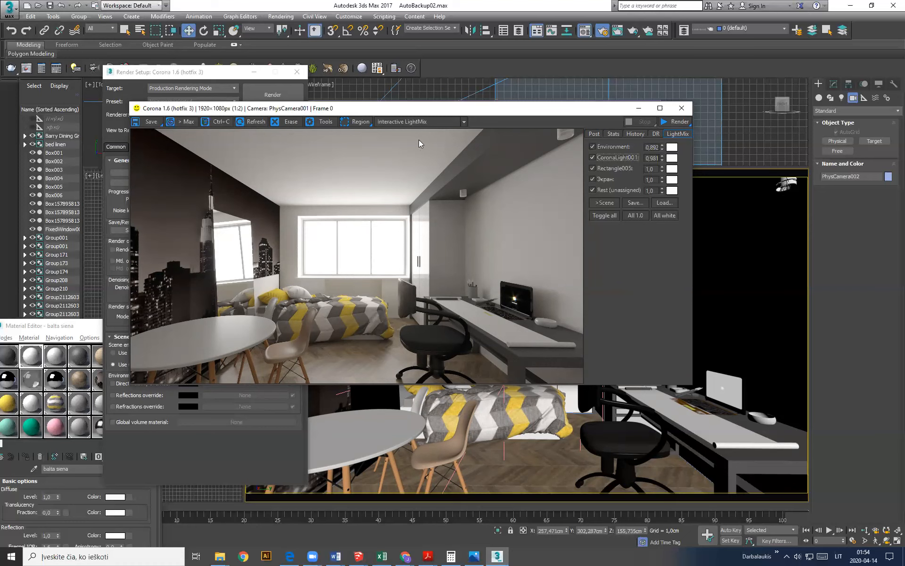
pyautogui.moveTo(403, 108); pyautogui.dragTo(382, 97)
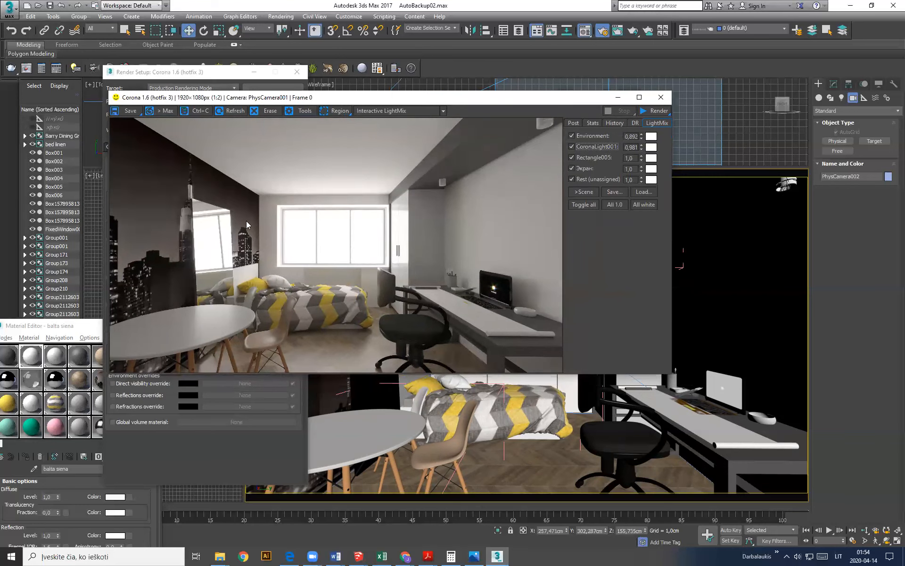
pyautogui.click(657, 99)
pyautogui.click(297, 74)
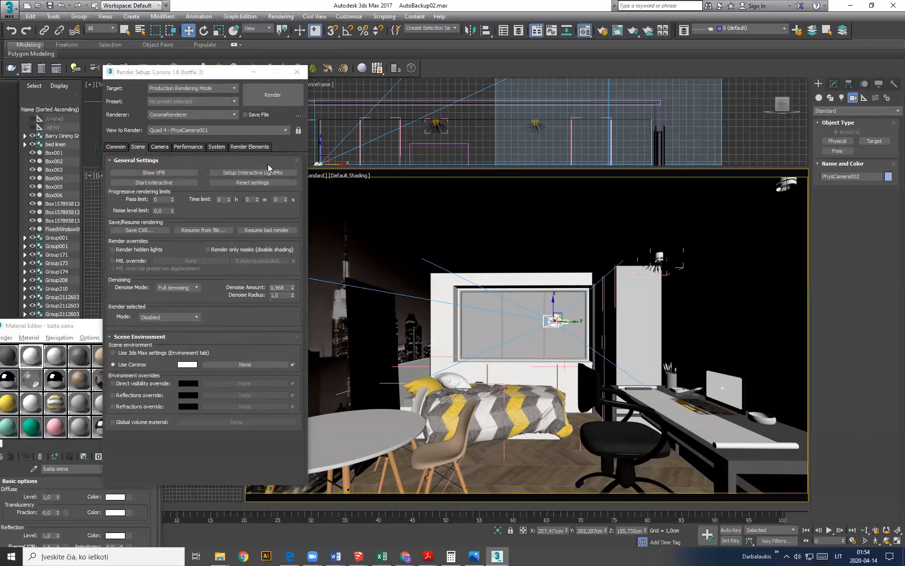
# Step: Create a sphere Corona light with a radius of about 11.8 cm on the floor by the bed and raise it to about 137 cm
pyautogui.click(482, 329)
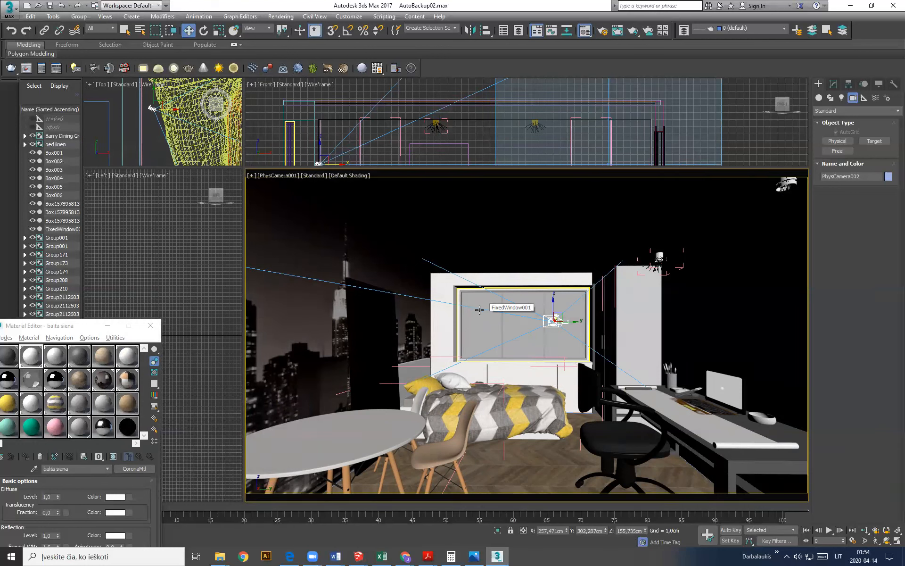
pyautogui.click(572, 256)
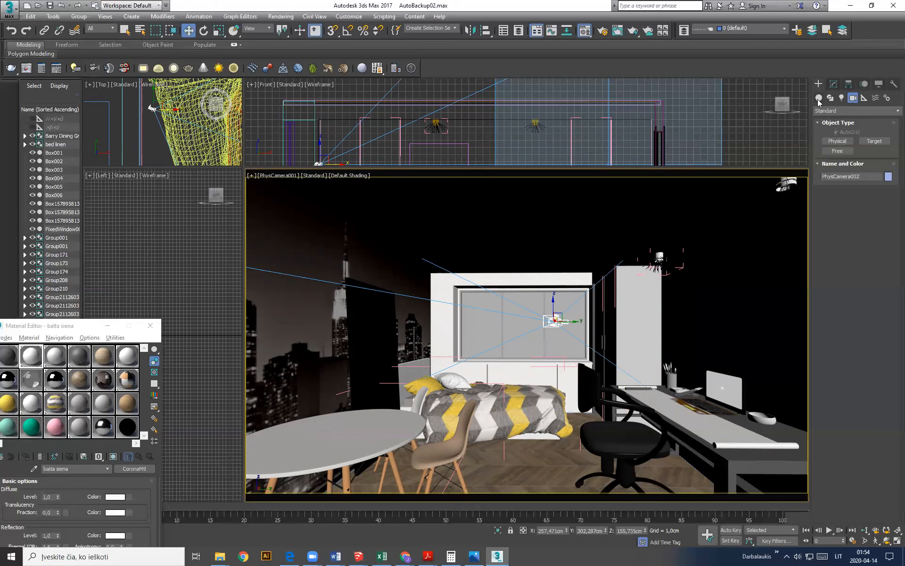
pyautogui.click(842, 98)
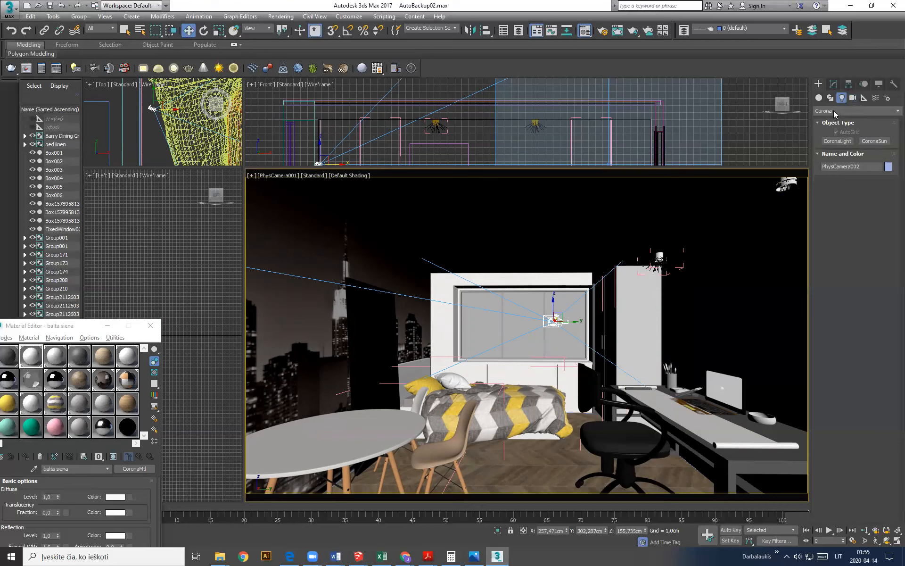
pyautogui.click(834, 111)
pyautogui.click(830, 137)
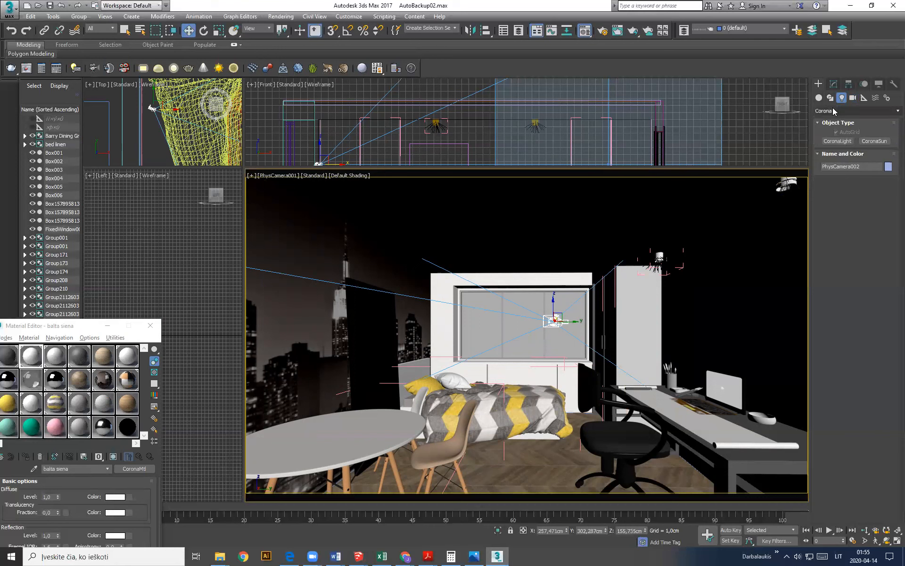
pyautogui.click(836, 141)
pyautogui.click(836, 141)
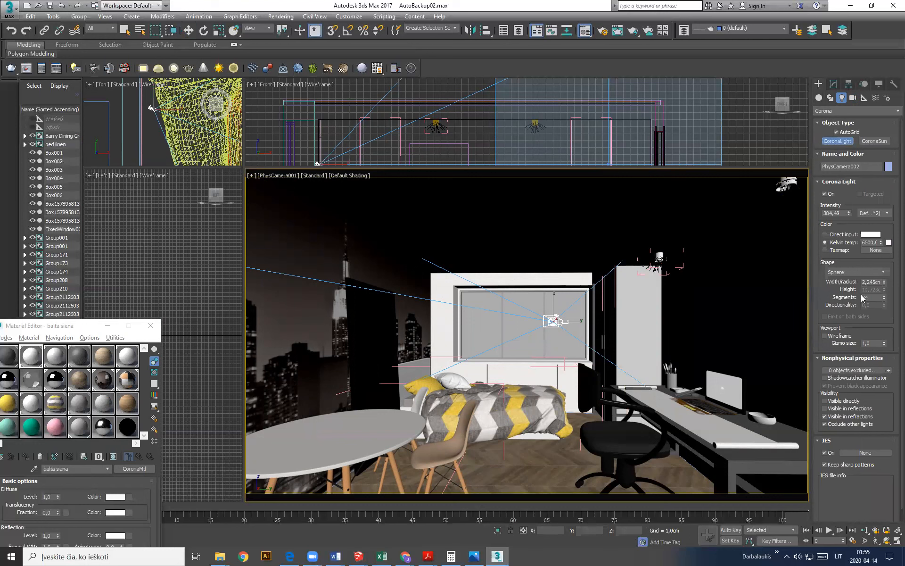
pyautogui.moveTo(517, 463); pyautogui.dragTo(514, 474)
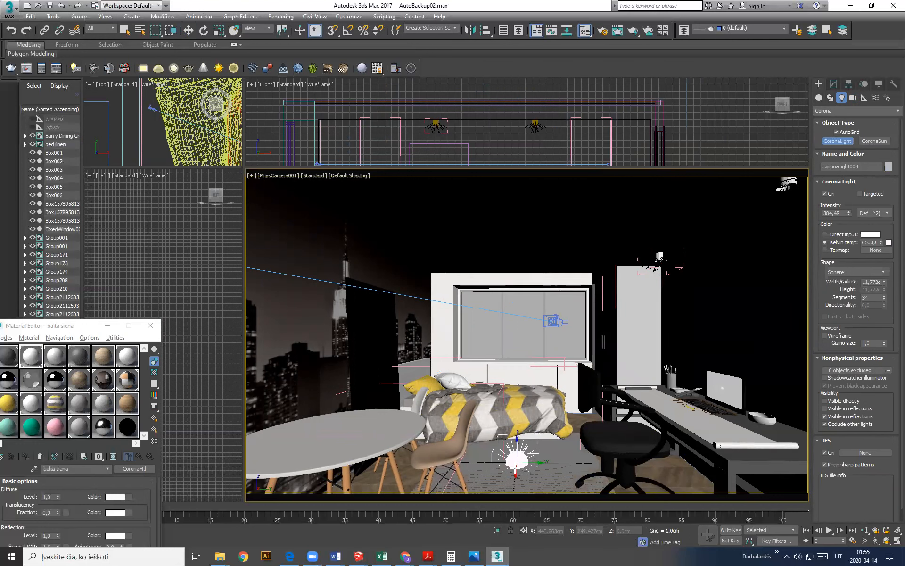
pyautogui.click(189, 31)
pyautogui.moveTo(520, 393); pyautogui.dragTo(515, 315)
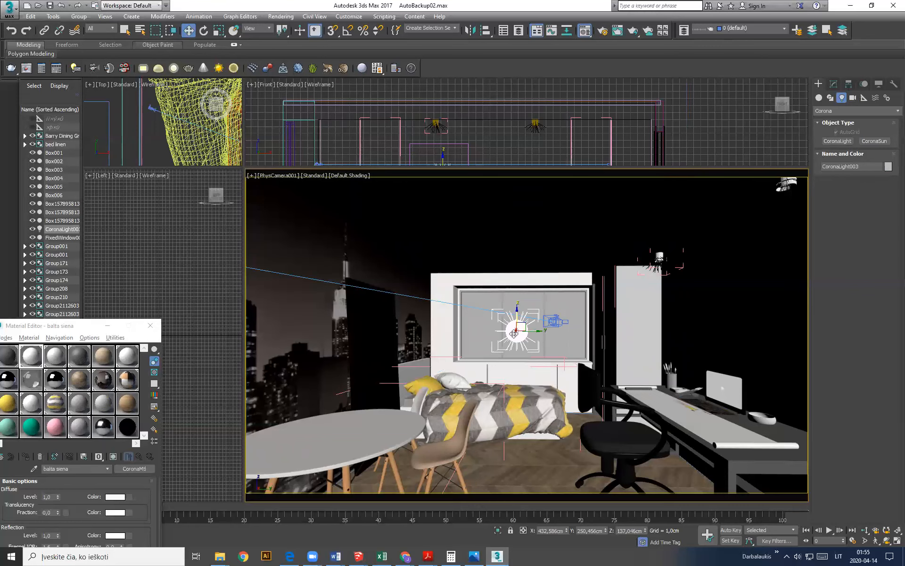
# Step: Set the new sphere Corona light's intensity to 338.919 and its radius to 7.298 cm
pyautogui.click(833, 85)
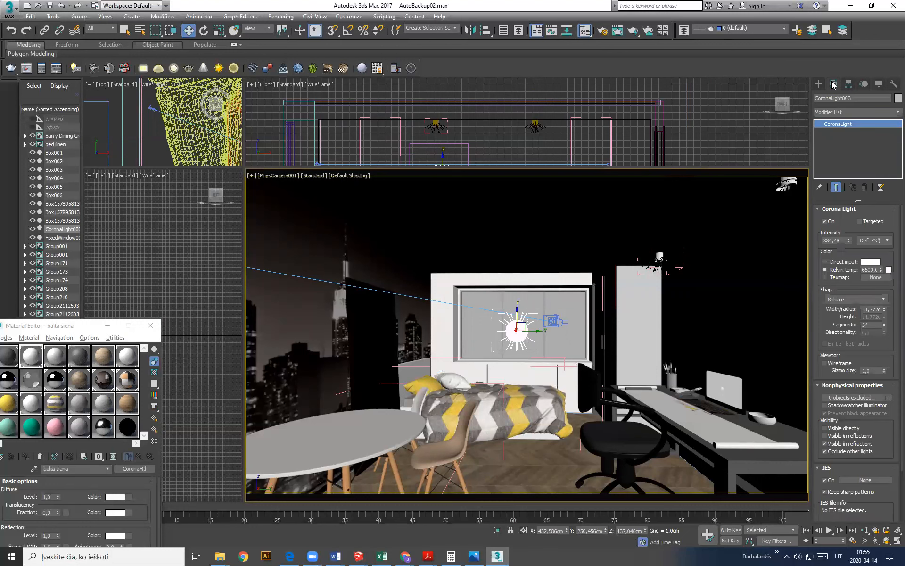
pyautogui.click(825, 221)
pyautogui.moveTo(850, 240); pyautogui.dragTo(848, 201)
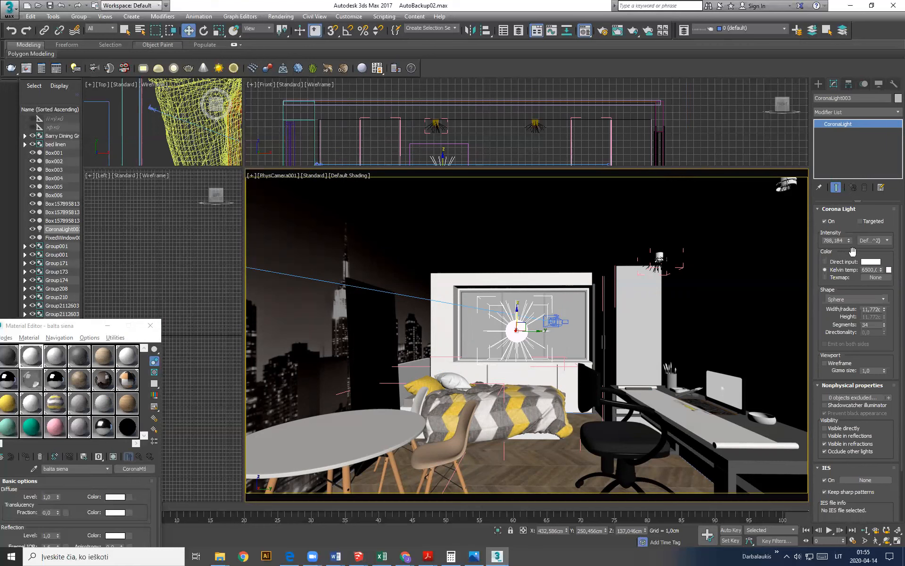
pyautogui.moveTo(850, 239); pyautogui.dragTo(847, 264)
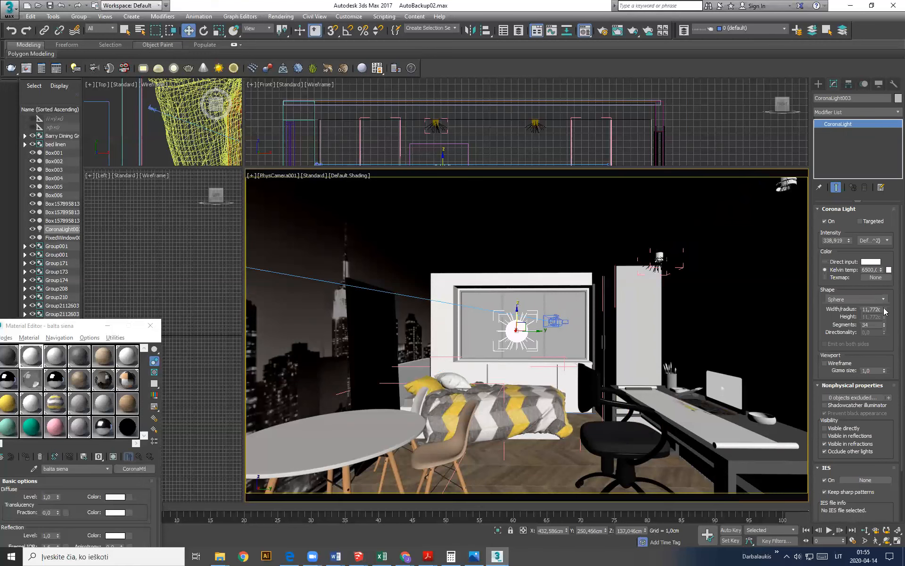
pyautogui.moveTo(885, 314)
pyautogui.mouseDown()
pyautogui.moveTo(895, 330)
pyautogui.moveTo(879, 331)
pyautogui.mouseUp()
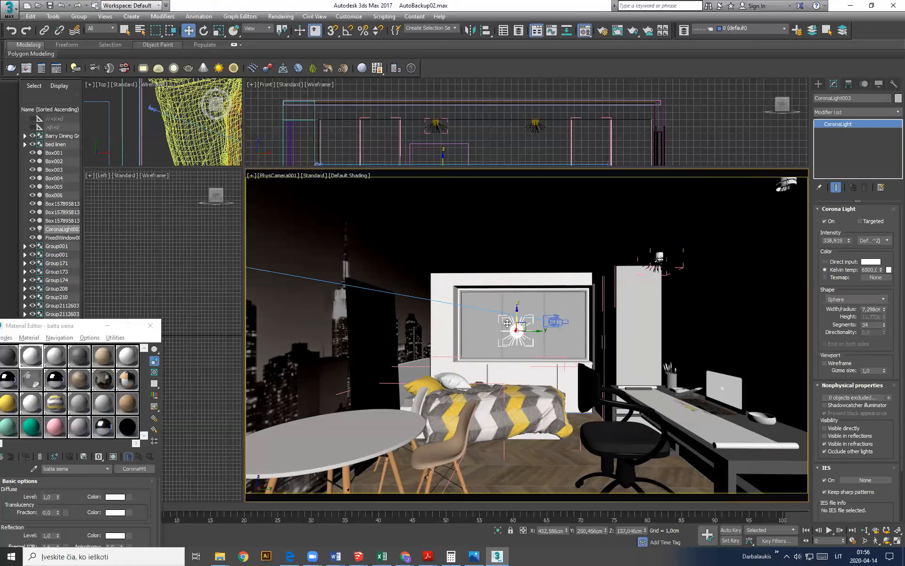
# Step: Try the Rectangle shape for the light, inspect it in perspective, and restore the Sphere shape and the PhysCamera001 view
pyautogui.click(884, 300)
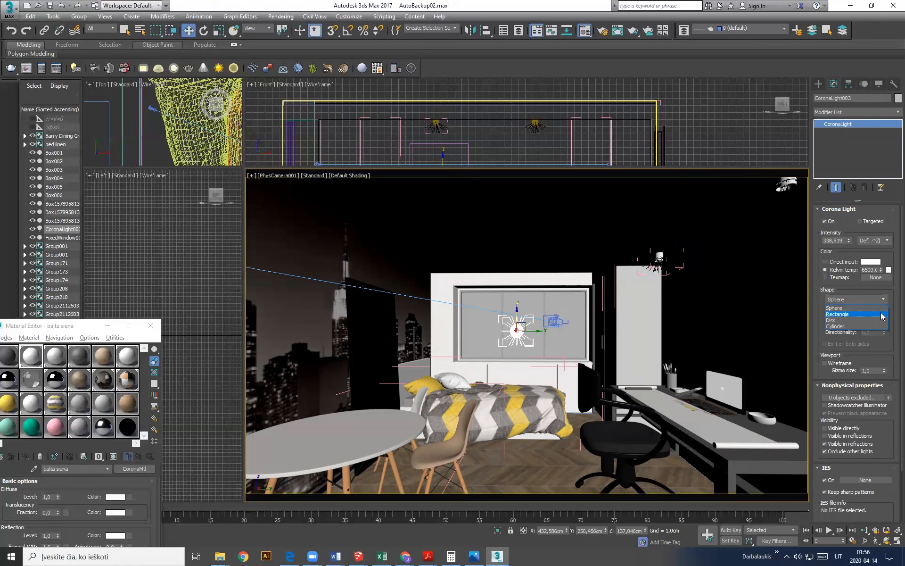
pyautogui.click(883, 315)
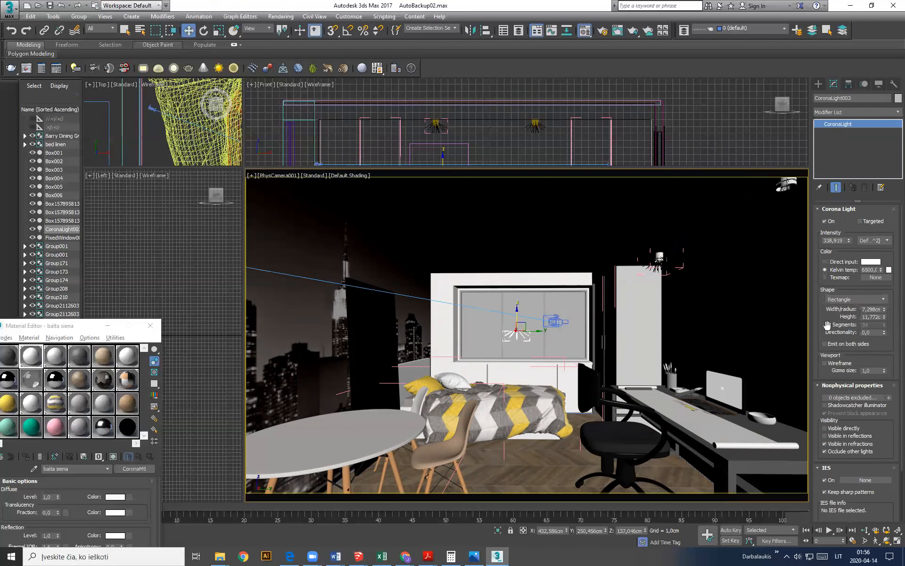
pyautogui.moveTo(576, 319); pyautogui.dragTo(577, 333, button='middle')
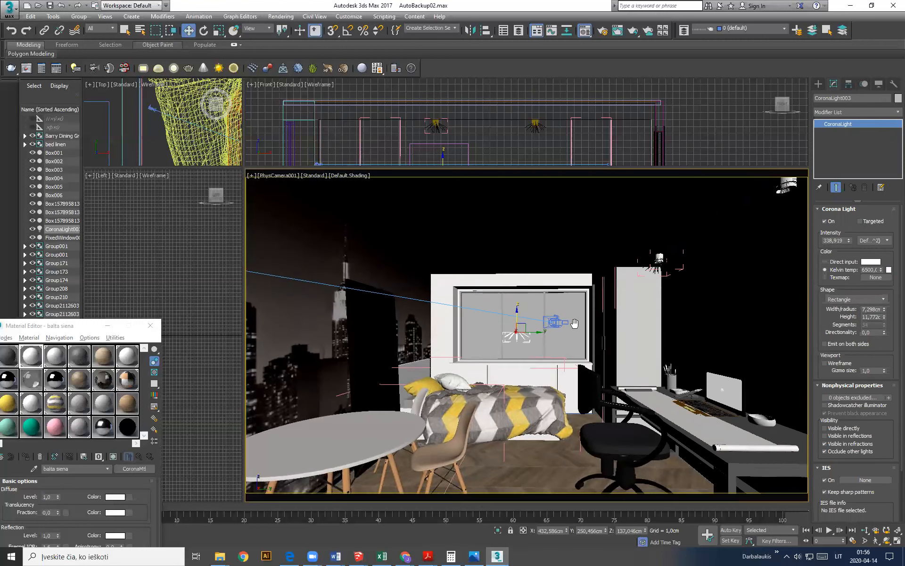
pyautogui.click(286, 175)
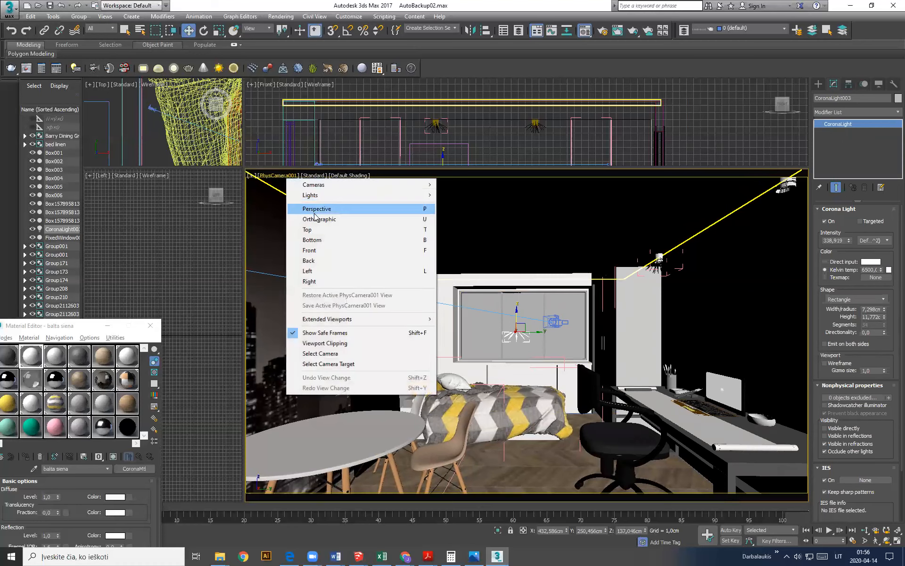
pyautogui.click(313, 207)
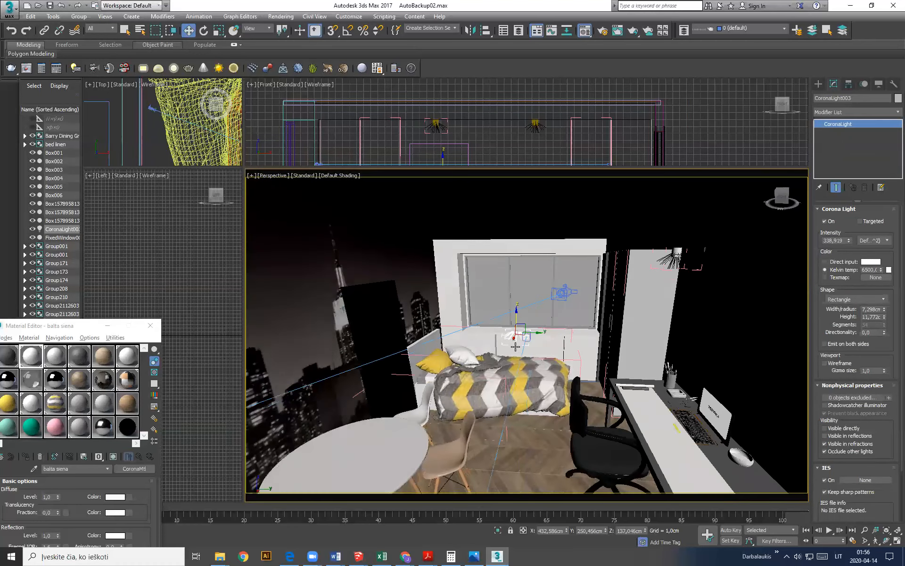
pyautogui.scroll(6, 519, 346)
pyautogui.scroll(-4, 500, 331)
pyautogui.moveTo(500, 331)
pyautogui.keyDown('alt'); pyautogui.mouseDown(button='middle')
pyautogui.moveTo(500, 351)
pyautogui.moveTo(500, 305)
pyautogui.moveTo(500, 326)
pyautogui.mouseUp(button='middle'); pyautogui.keyUp('alt')
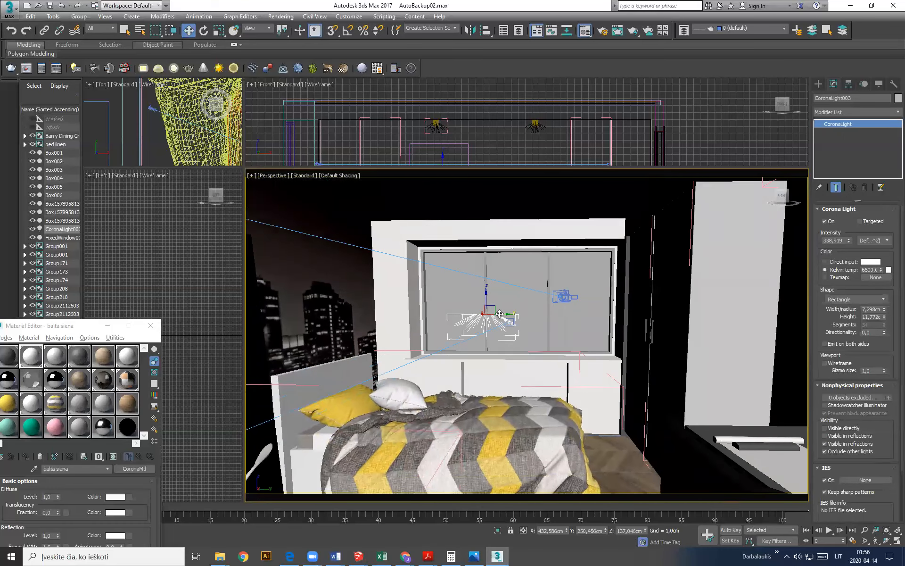
pyautogui.click(885, 300)
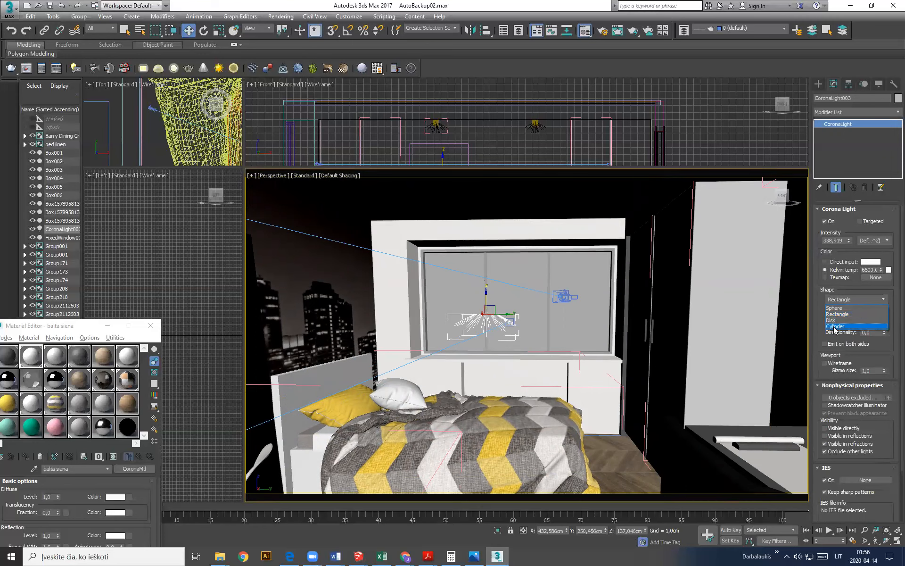
pyautogui.click(834, 308)
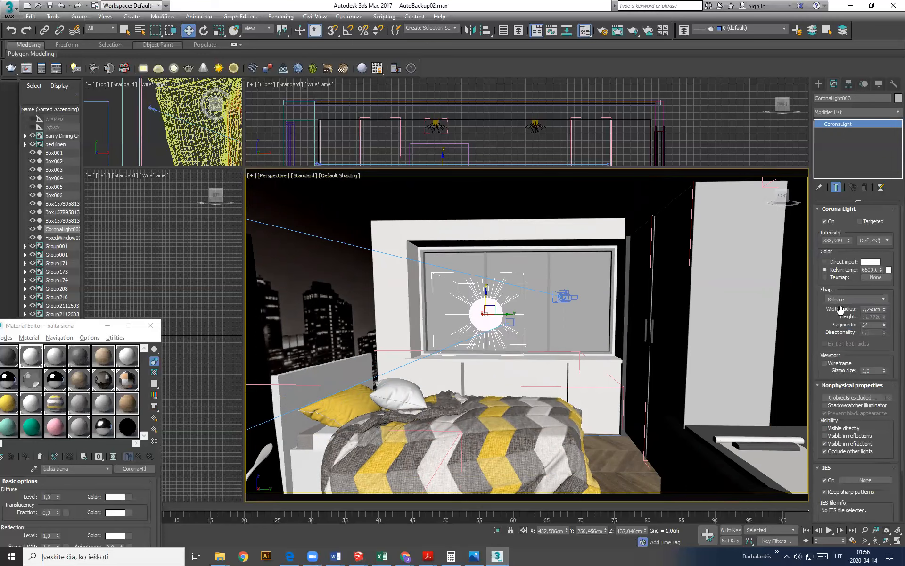
pyautogui.click(270, 176)
pyautogui.moveTo(300, 185)
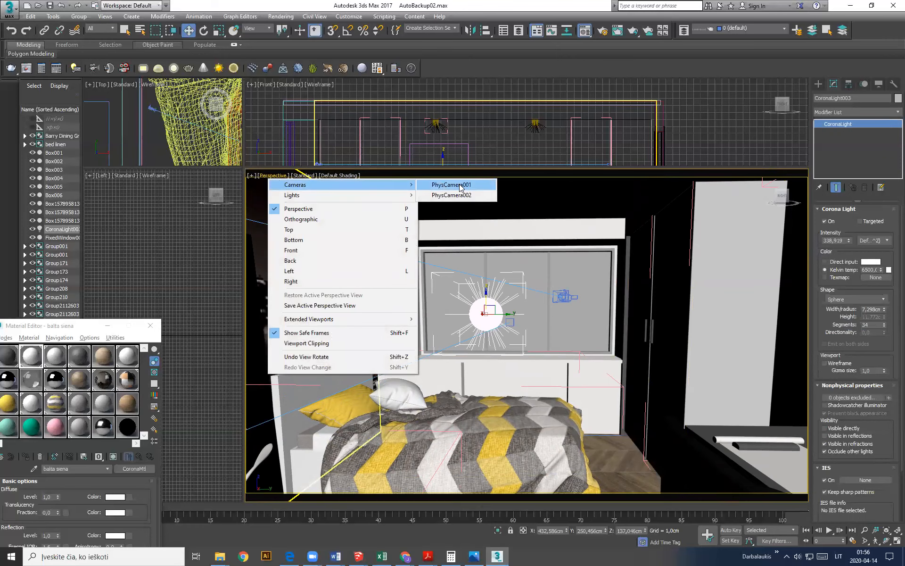
pyautogui.click(446, 184)
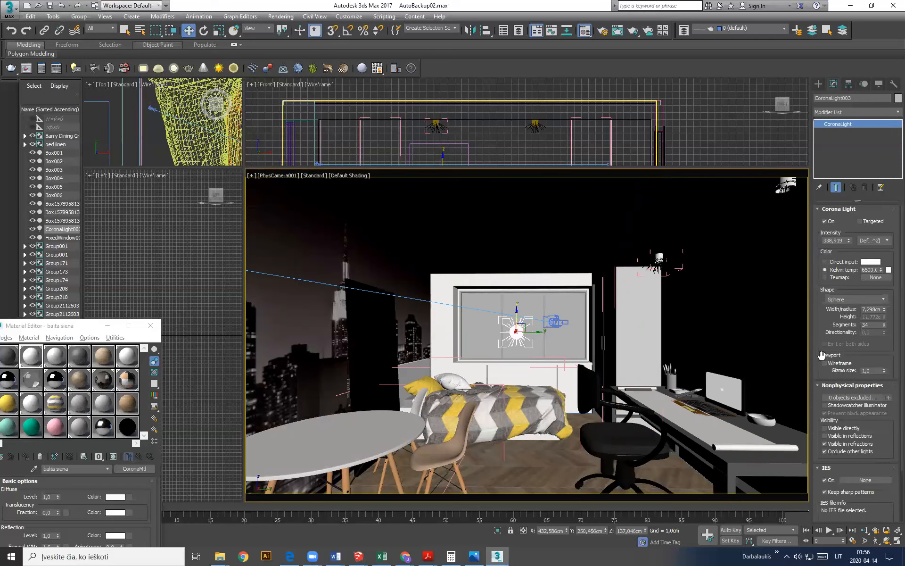
# Step: Make the sphere light visible directly and in reflections, and render the camera view
pyautogui.scroll(-3, 822, 354)
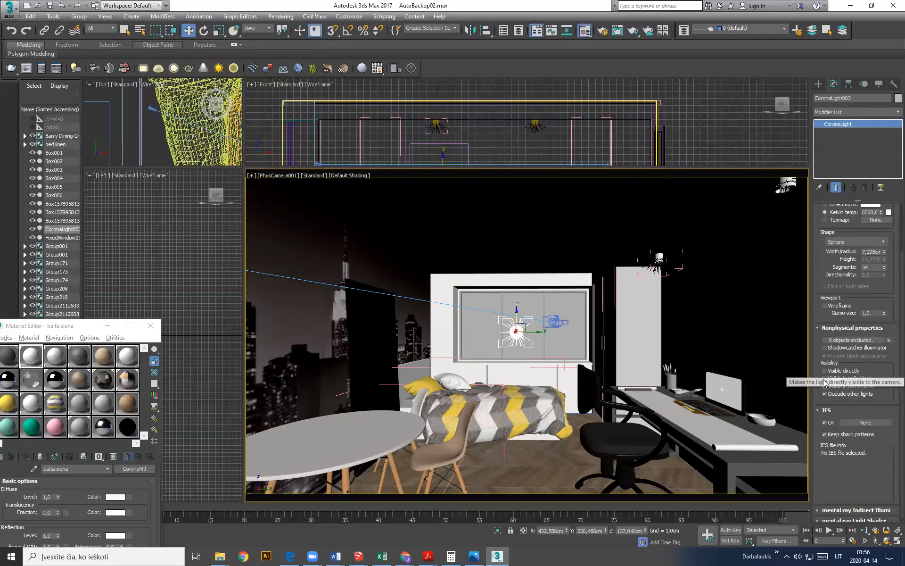
pyautogui.click(825, 372)
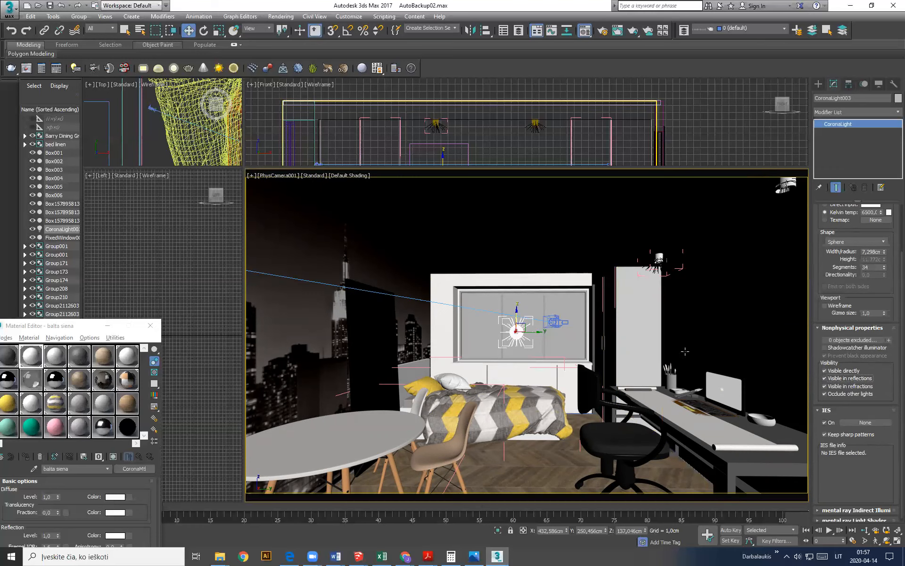
pyautogui.click(632, 32)
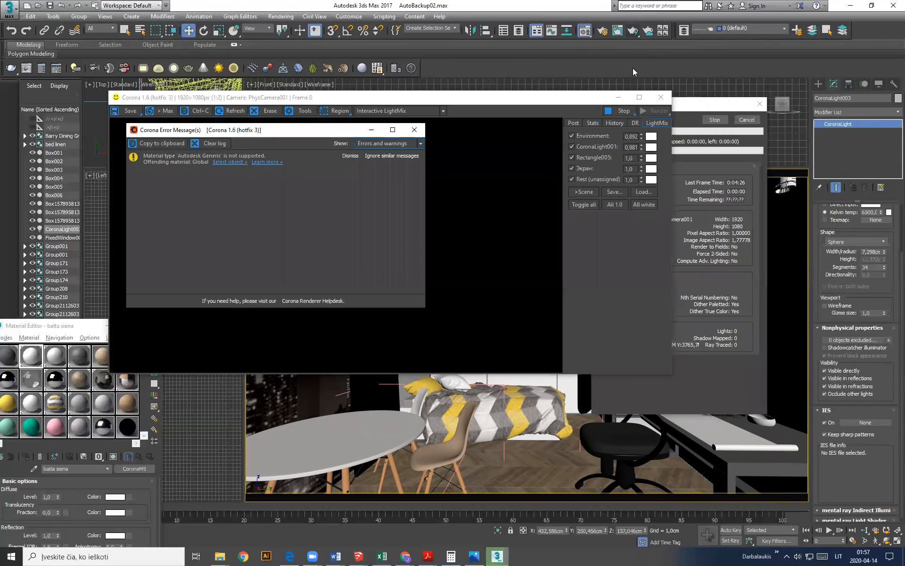
pyautogui.click(414, 130)
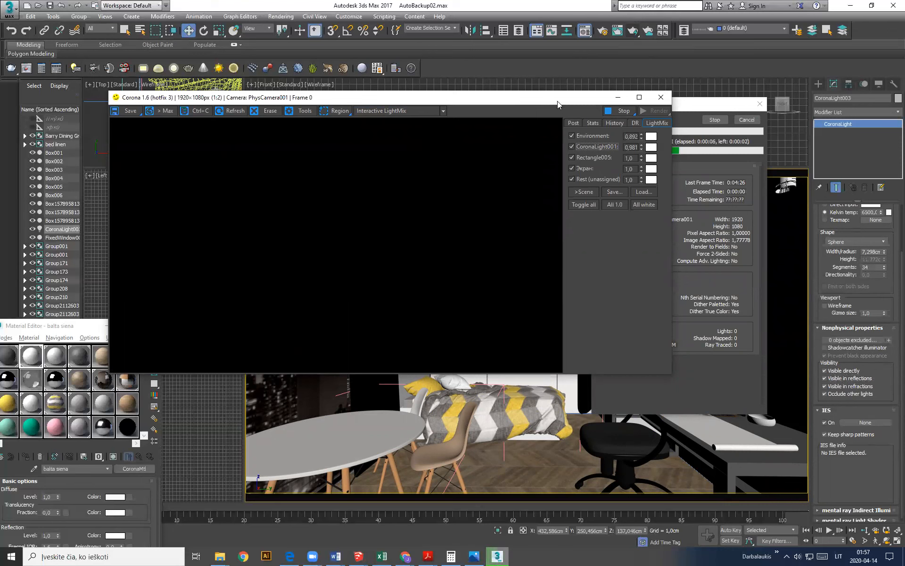
pyautogui.moveTo(541, 101); pyautogui.dragTo(520, 106)
# Step: Lower the tone mapping exposure of the render to 1.277 EV
pyautogui.click(555, 131)
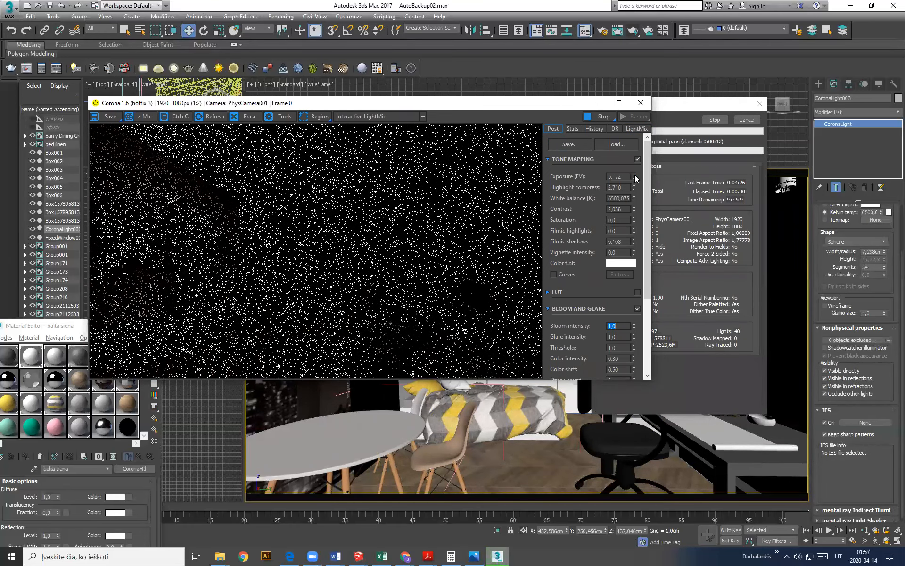
pyautogui.moveTo(635, 175); pyautogui.dragTo(642, 427)
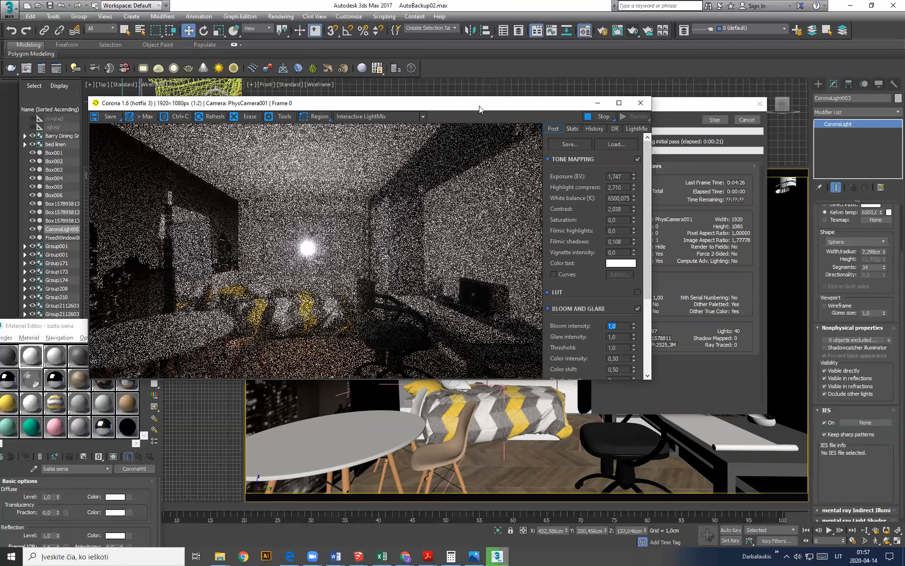
pyautogui.moveTo(479, 105); pyautogui.dragTo(494, 71)
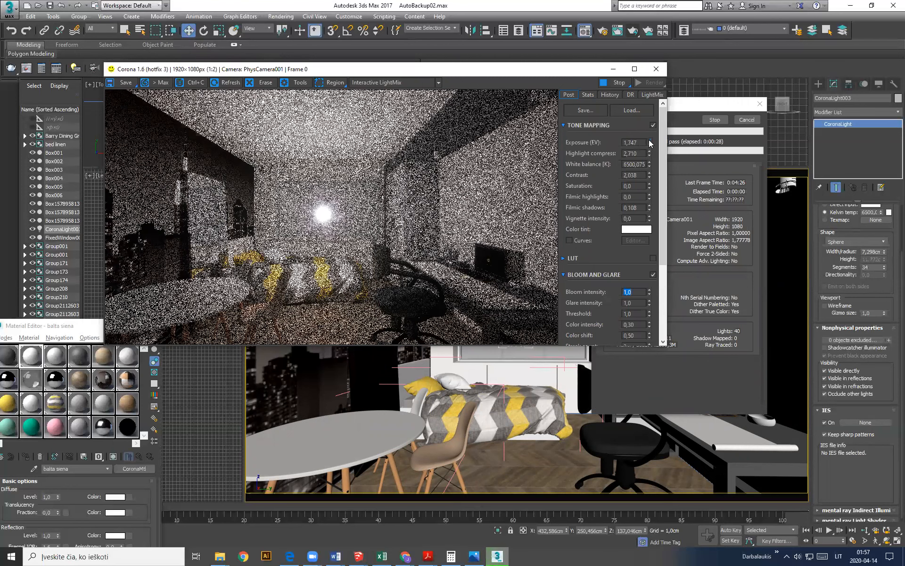
pyautogui.moveTo(650, 143); pyautogui.dragTo(650, 211)
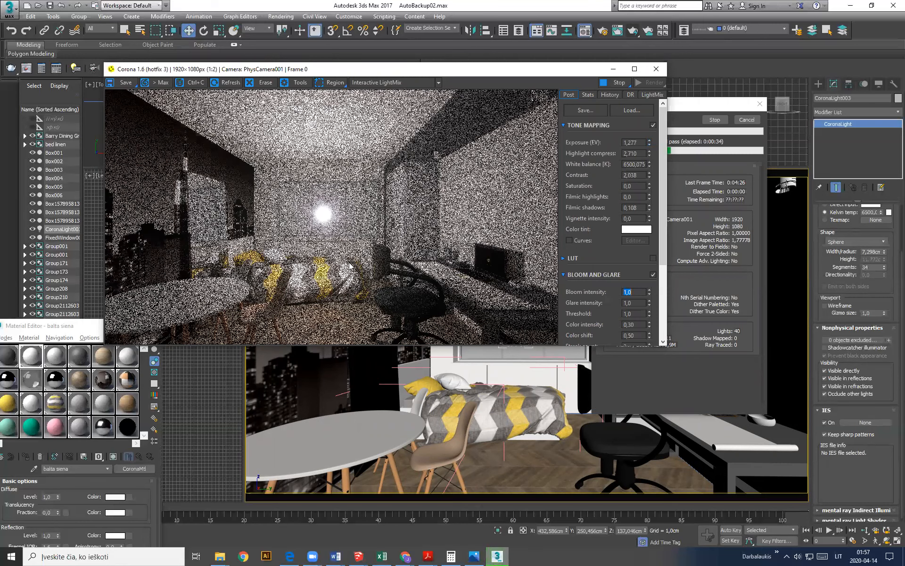
# Step: Try to set the bloom and glare streak count to 1
pyautogui.scroll(-4, 621, 286)
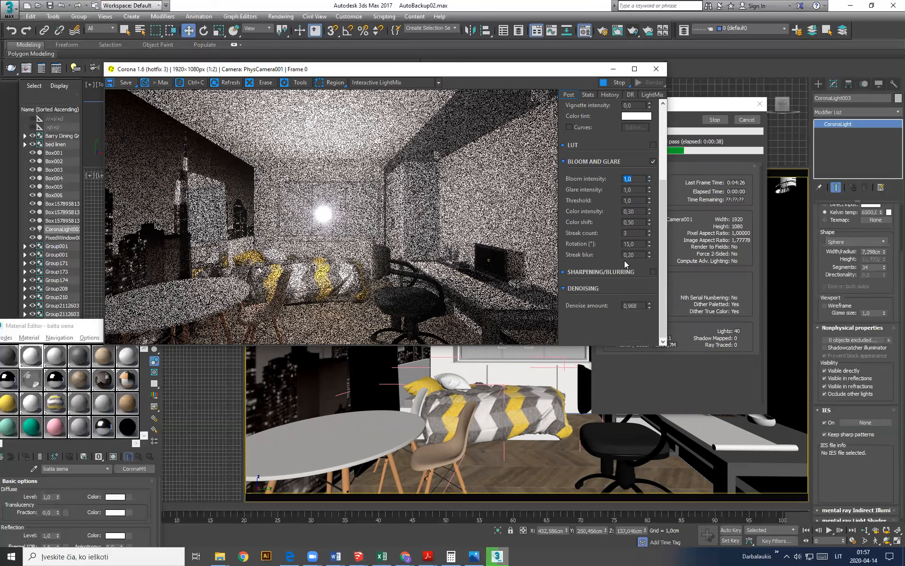
pyautogui.doubleClick(630, 231)
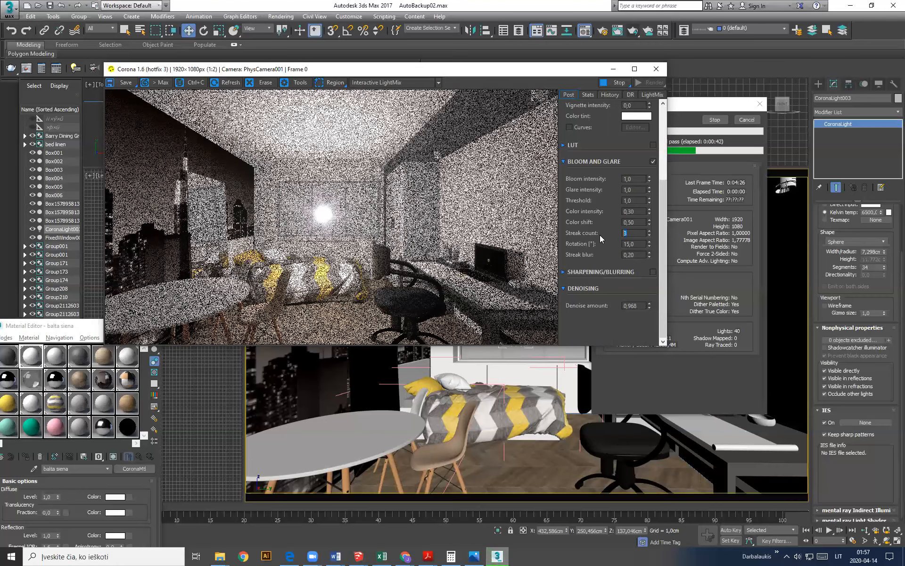
pyautogui.write('1')
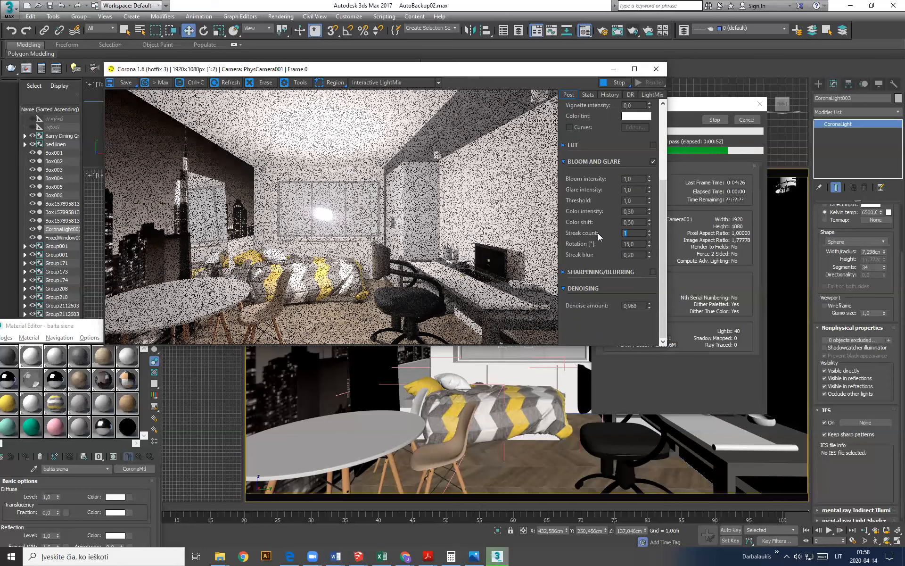
pyautogui.press('Return')
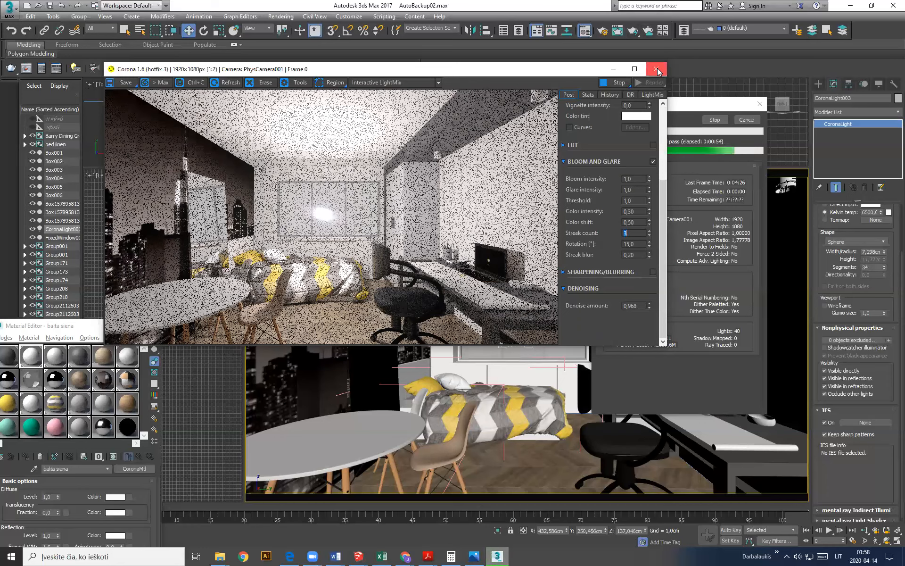
# Step: Stop the render, make the sphere light invisible directly and in reflections, and render the camera view again
pyautogui.click(760, 104)
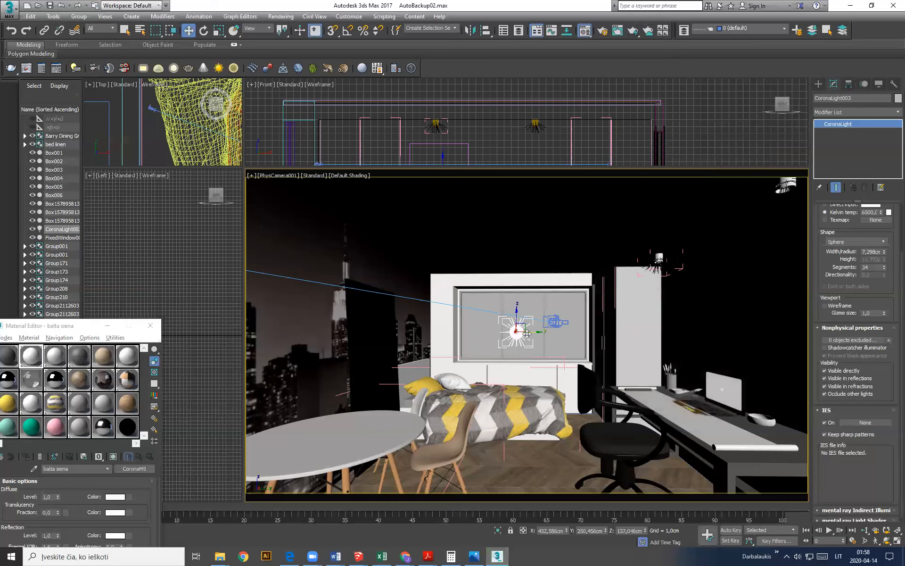
pyautogui.click(826, 372)
pyautogui.click(633, 31)
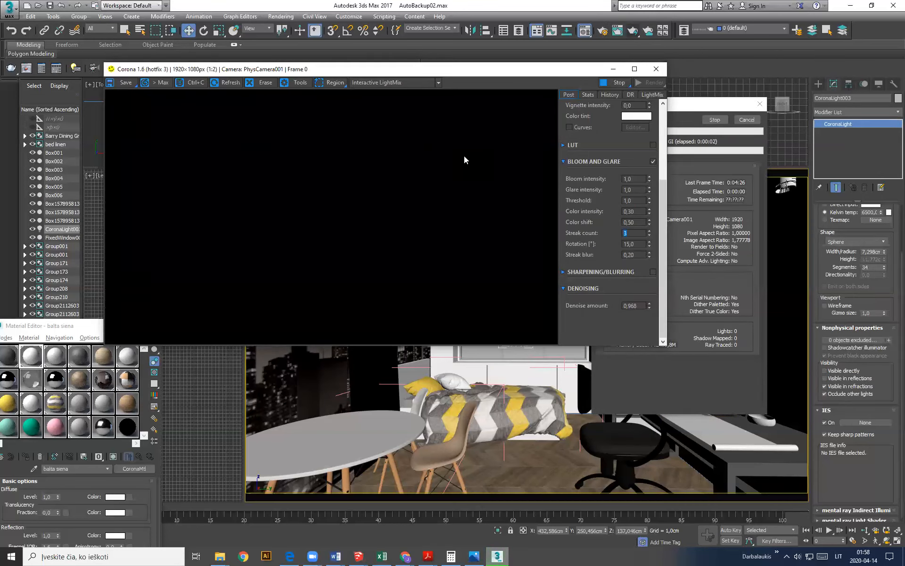
pyautogui.moveTo(493, 75); pyautogui.dragTo(523, 86)
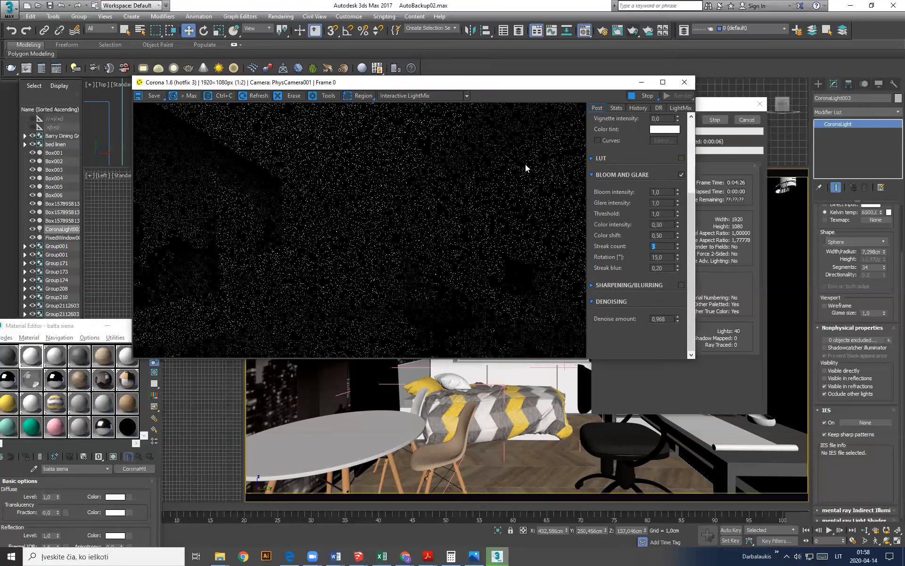
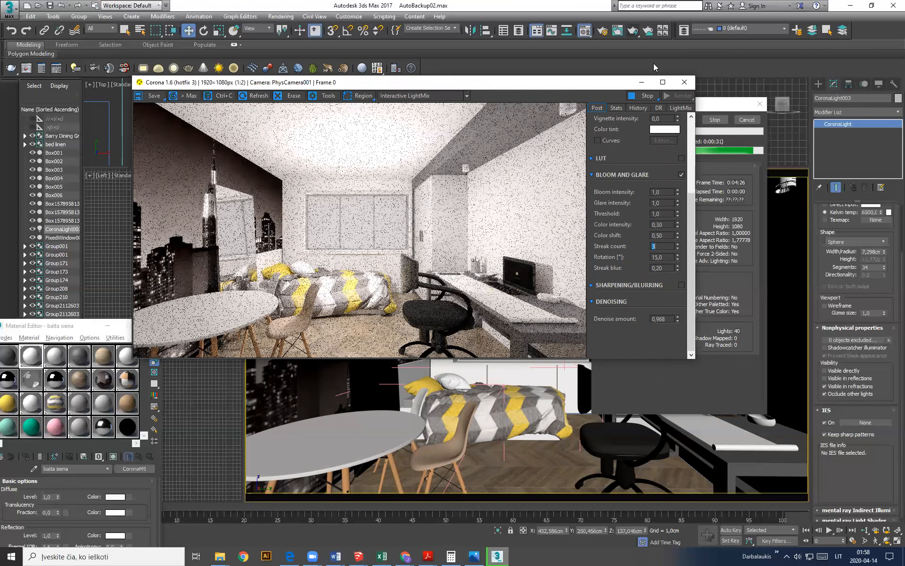
# Step: Close the render, lower the sphere light's intensity to 7.727, and rerender the camera view
pyautogui.click(684, 82)
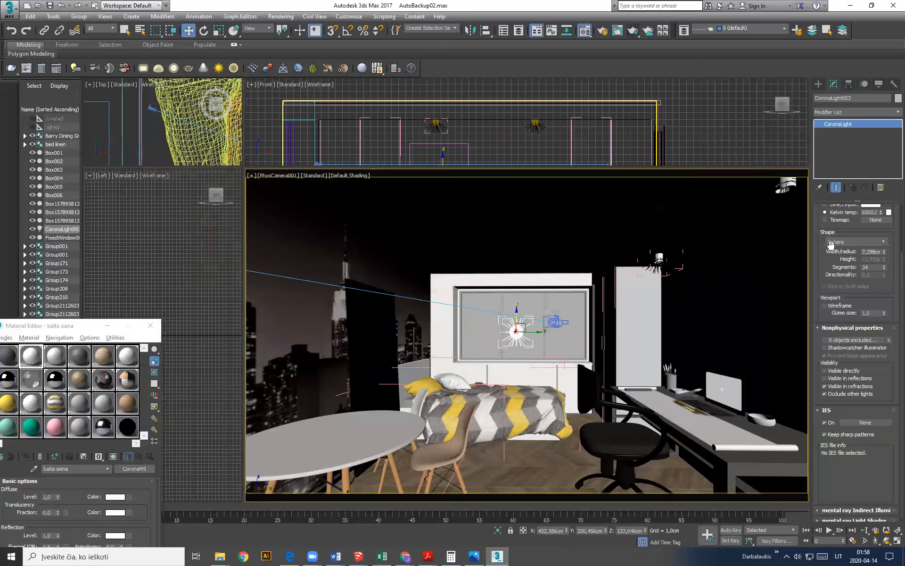
pyautogui.scroll(3, 831, 242)
pyautogui.moveTo(850, 249); pyautogui.dragTo(849, 261)
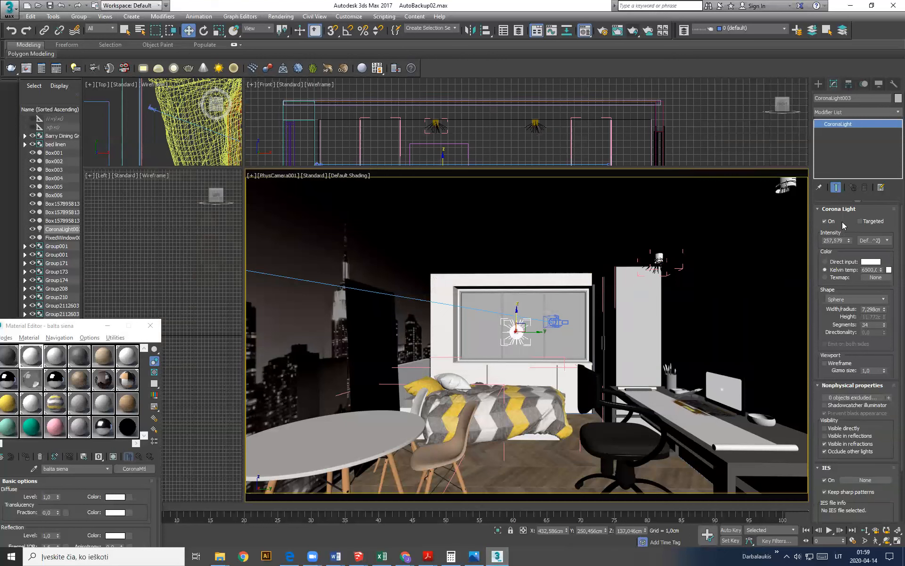
pyautogui.moveTo(851, 243); pyautogui.dragTo(850, 254)
pyautogui.moveTo(854, 295); pyautogui.dragTo(851, 283)
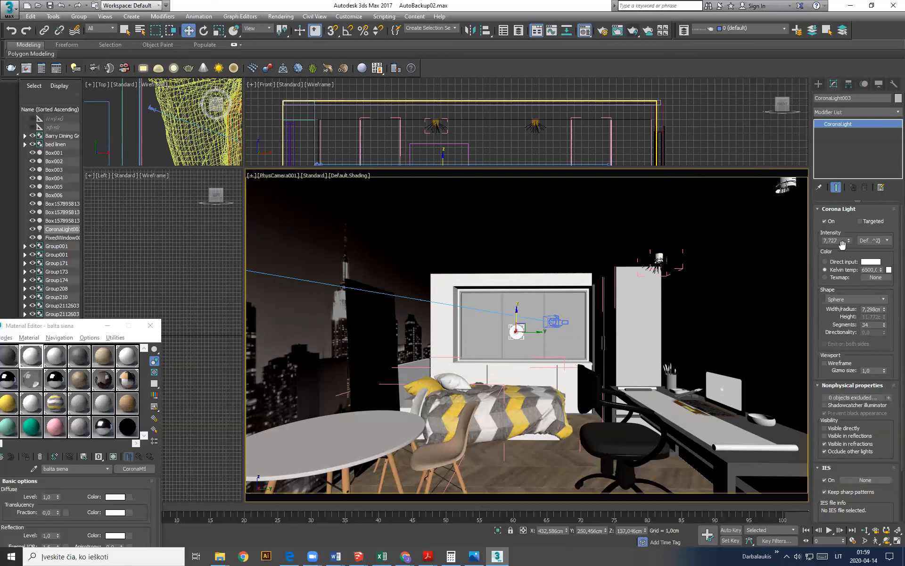
pyautogui.click(633, 30)
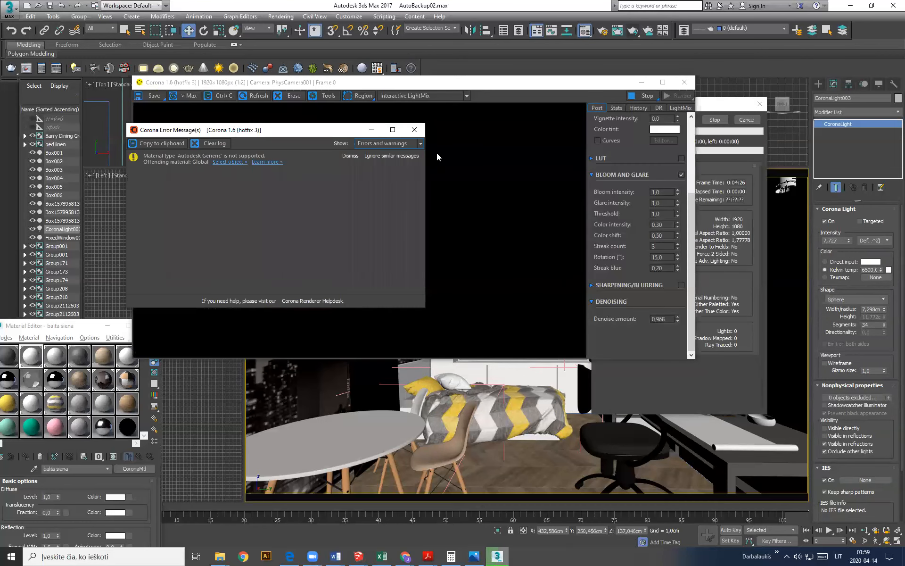
pyautogui.click(415, 131)
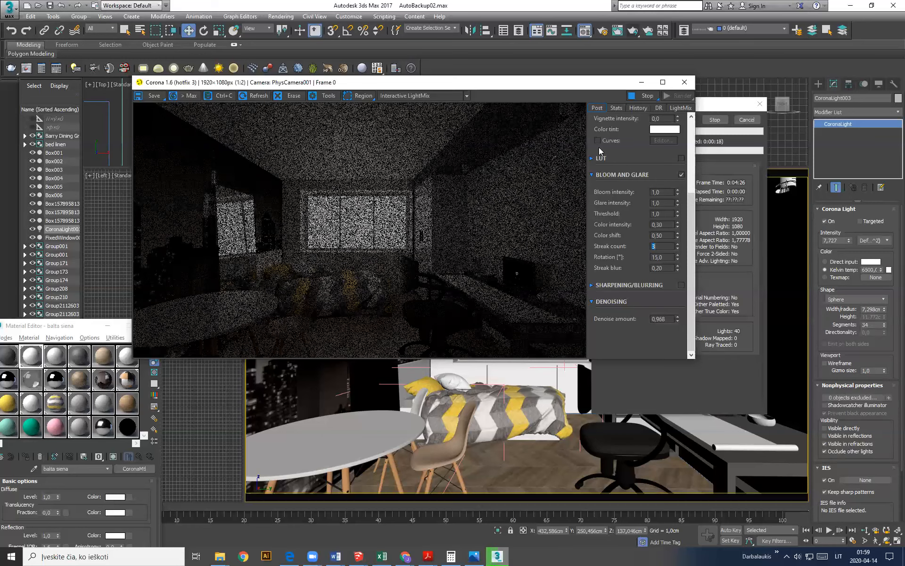
# Step: Raise the render's tone mapping exposure to 2.831 EV and its contrast to 2.415
pyautogui.scroll(3, 638, 153)
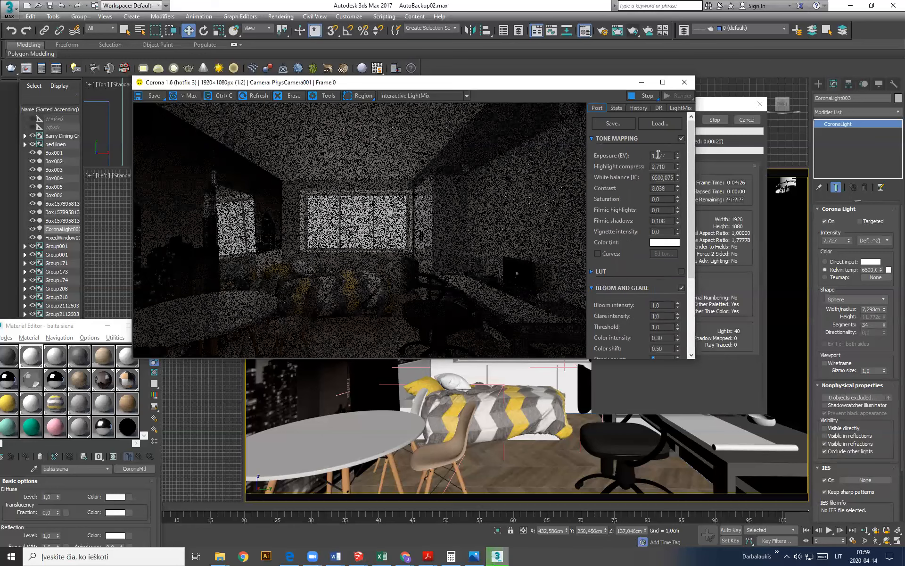
pyautogui.moveTo(677, 158); pyautogui.dragTo(674, 18)
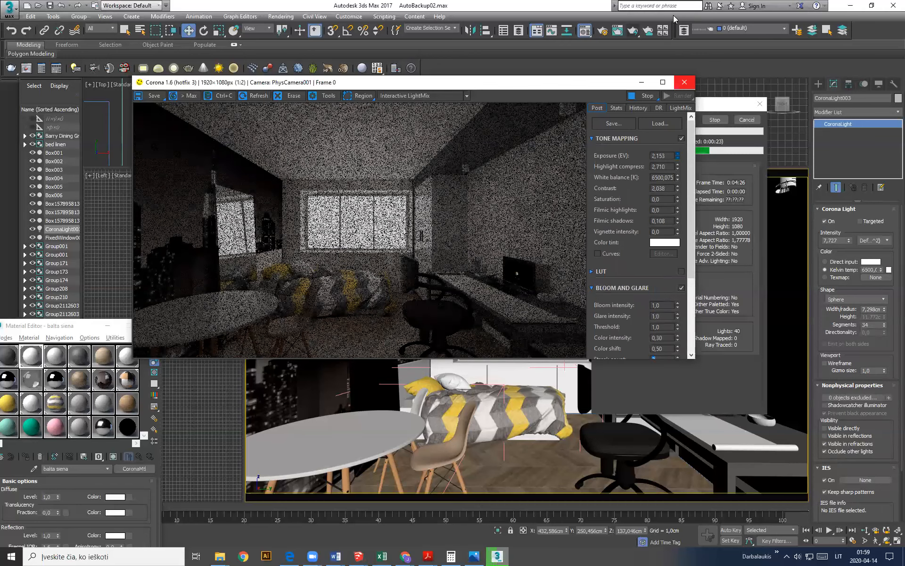
pyautogui.moveTo(677, 155); pyautogui.dragTo(676, 108)
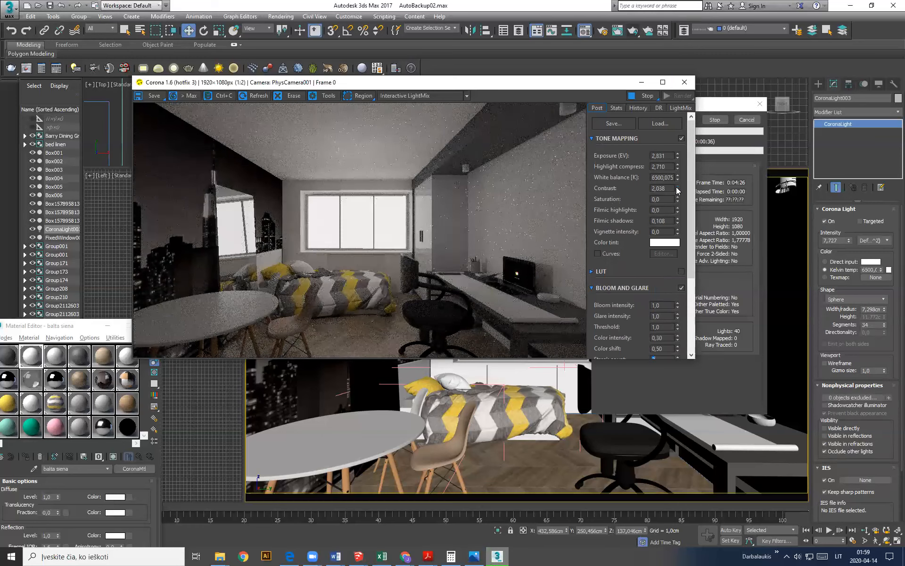
pyautogui.moveTo(677, 190); pyautogui.dragTo(654, 198)
pyautogui.scroll(-3, 692, 277)
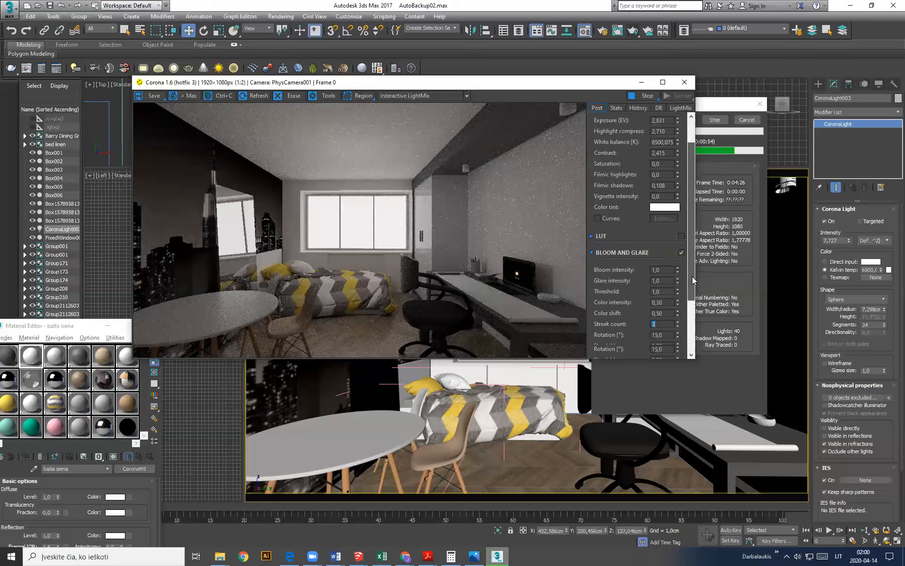
pyautogui.scroll(-3, 691, 277)
pyautogui.scroll(-1, 690, 278)
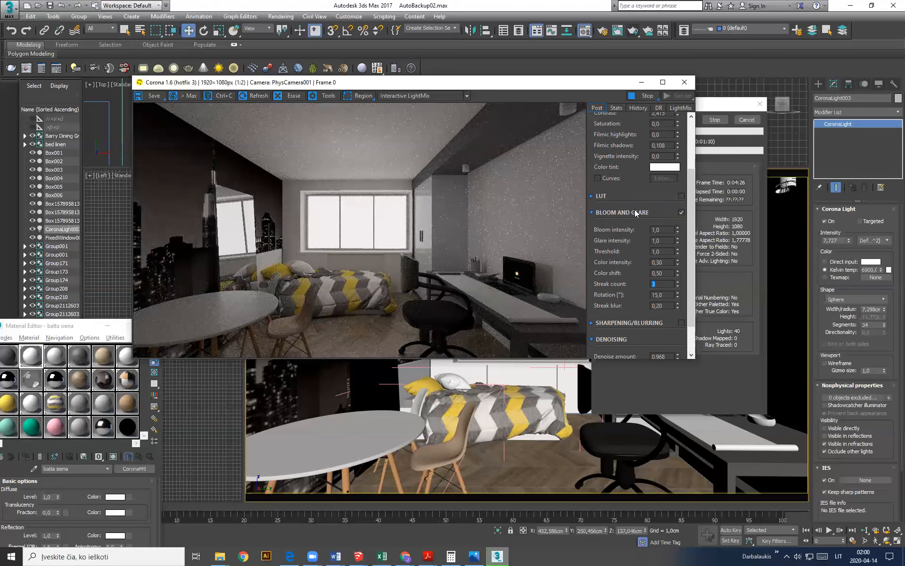
pyautogui.moveTo(692, 203); pyautogui.dragTo(691, 249)
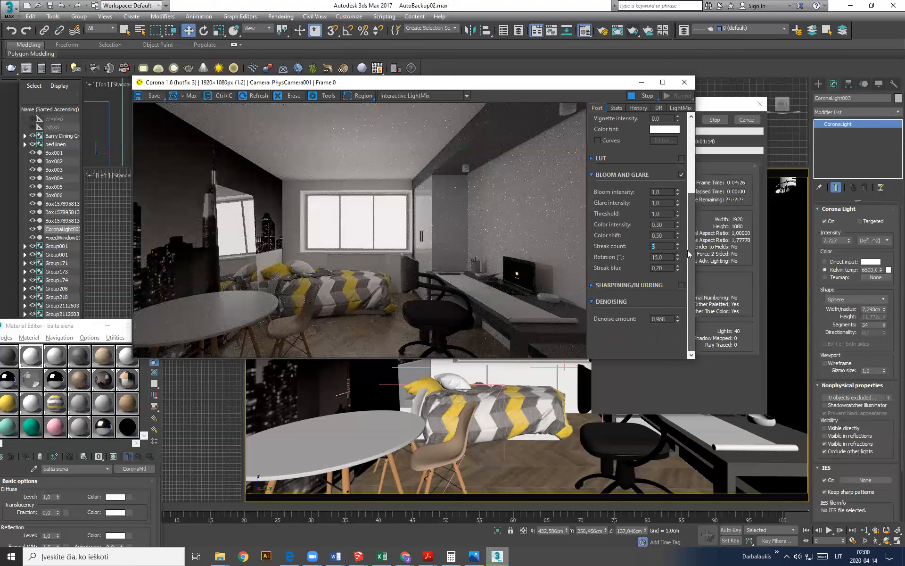
pyautogui.scroll(1, 686, 209)
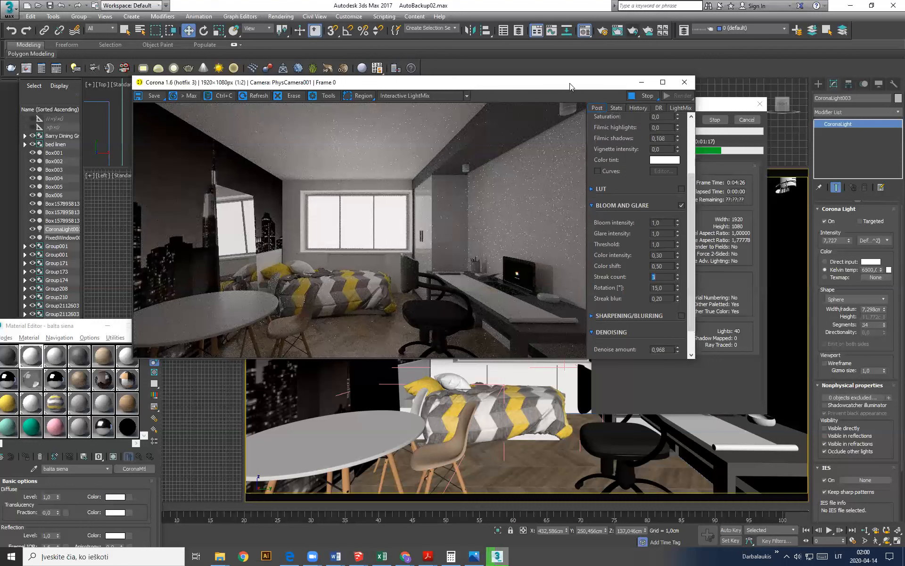
# Step: Stop and close the render, and delete the sphere light in front of the window
pyautogui.moveTo(570, 83); pyautogui.dragTo(466, 108)
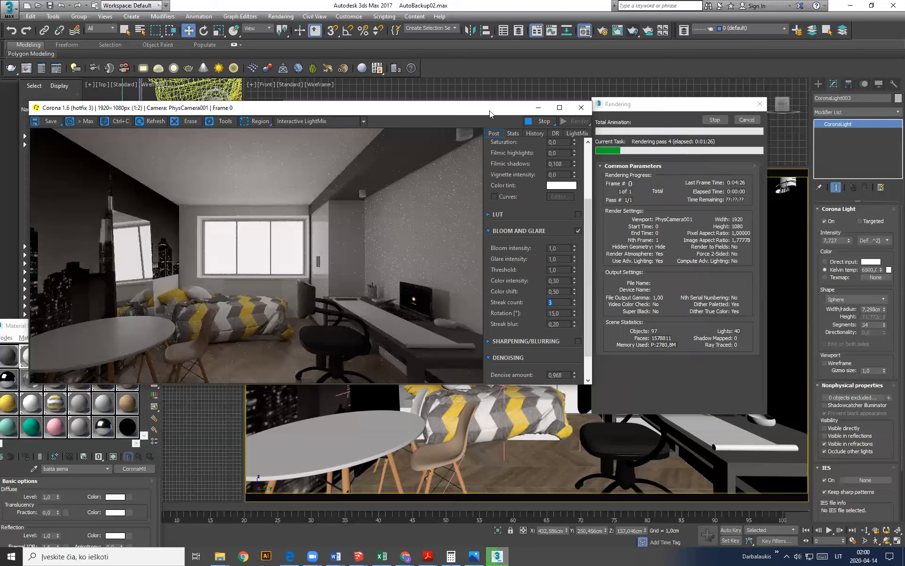
pyautogui.moveTo(489, 113); pyautogui.dragTo(536, 126)
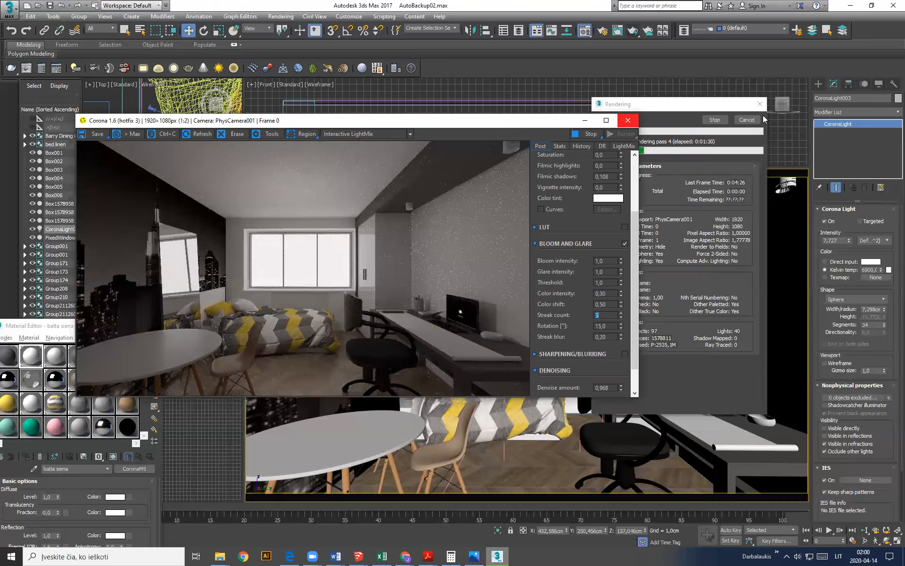
pyautogui.click(760, 104)
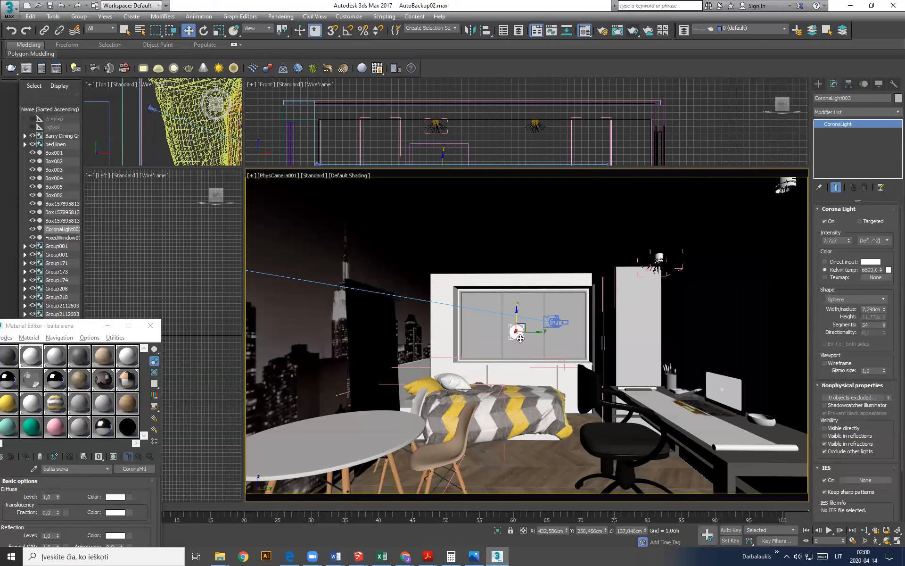
pyautogui.moveTo(525, 353)
pyautogui.mouseDown(button='middle')
pyautogui.moveTo(516, 353)
pyautogui.moveTo(527, 357)
pyautogui.mouseUp(button='middle')
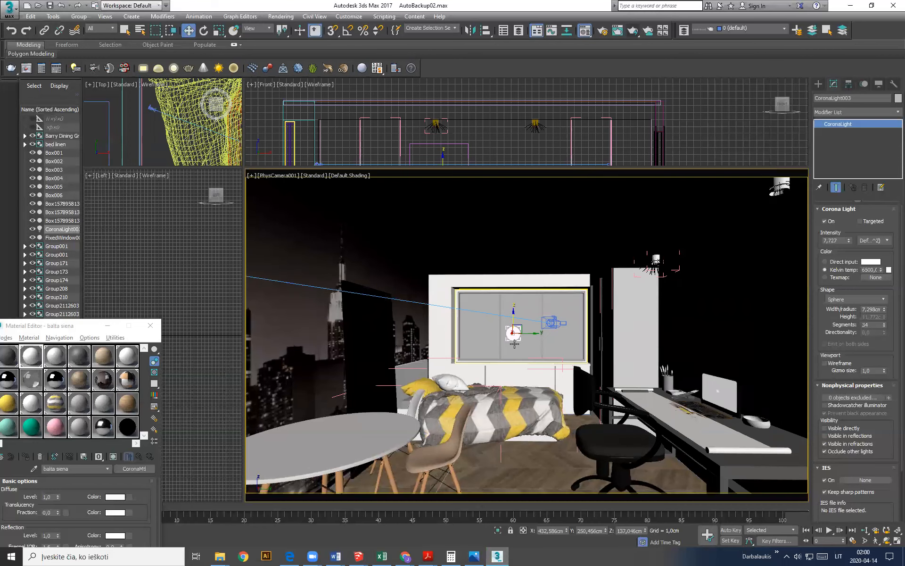
pyautogui.click(631, 307)
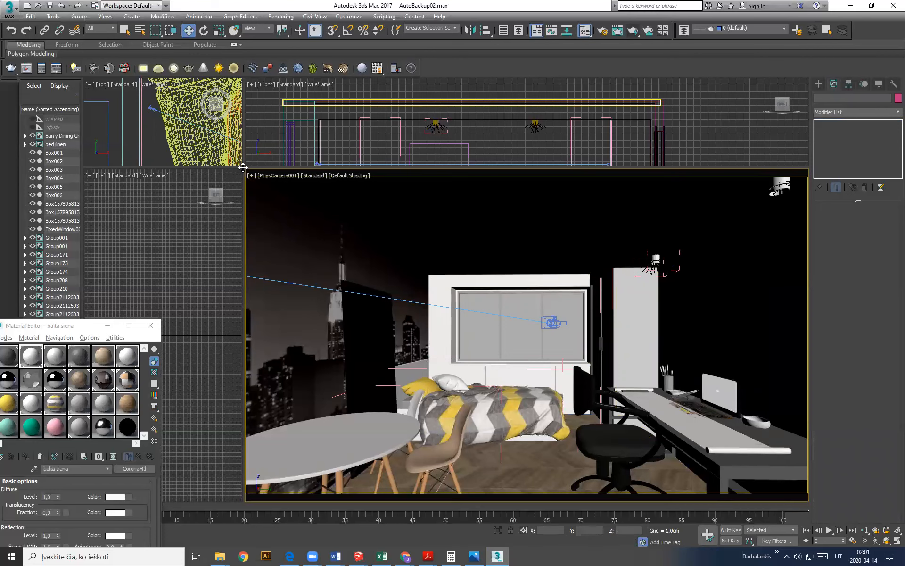
# Step: Draw a rectangular CoronaLight strip about 305 cm long and 6.6 cm wide along the wall behind the desk in the Top view
pyautogui.moveTo(243, 168); pyautogui.dragTo(410, 392)
pyautogui.scroll(-10, 301, 188)
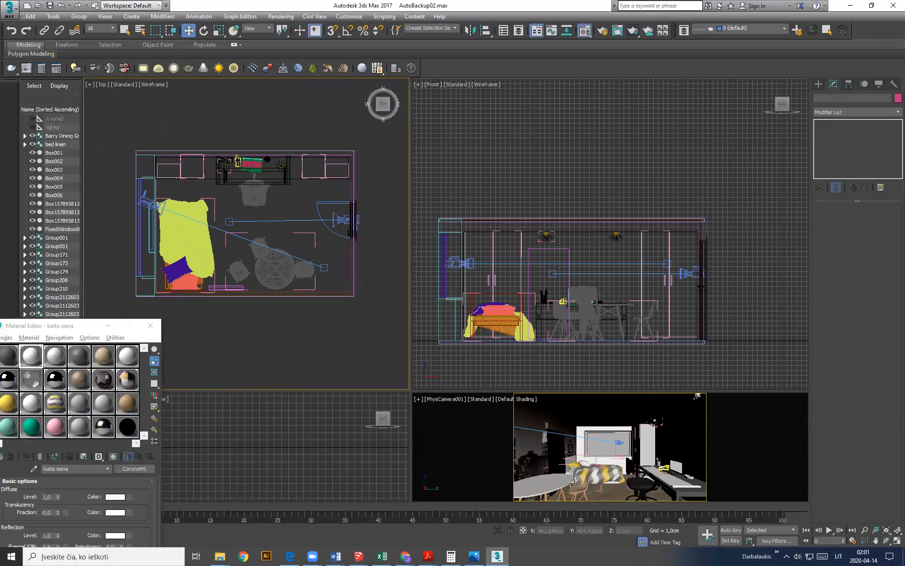
pyautogui.scroll(3, 240, 160)
pyautogui.scroll(-3, 200, 168)
pyautogui.scroll(2, 199, 167)
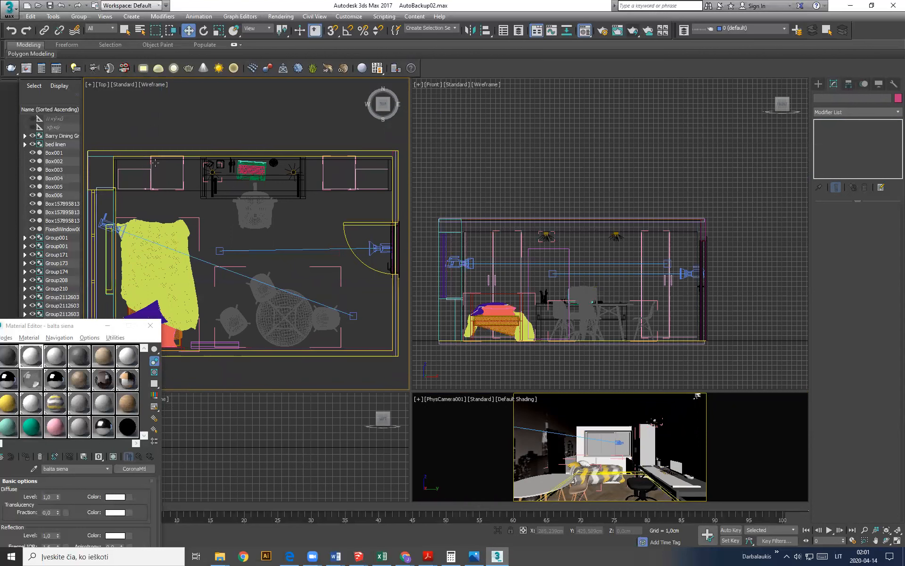
pyautogui.click(819, 84)
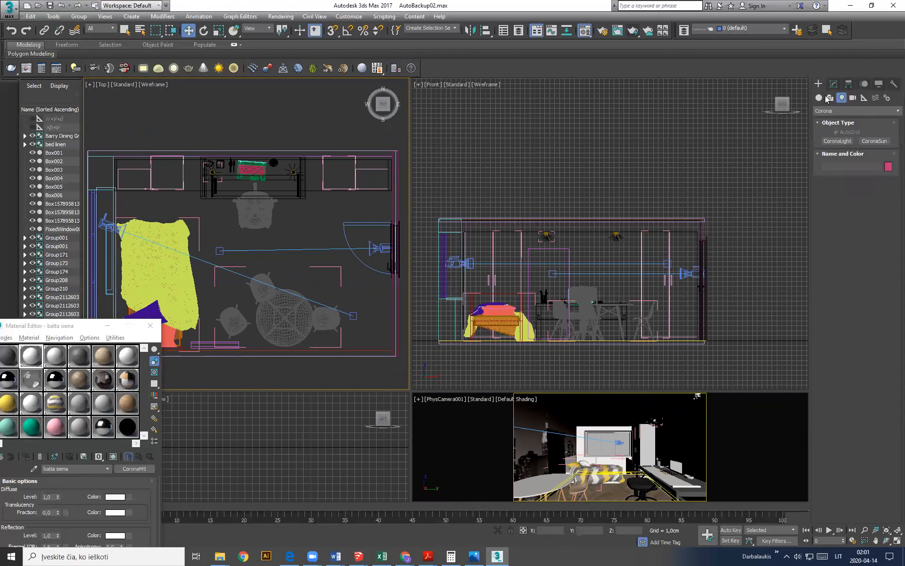
pyautogui.click(838, 142)
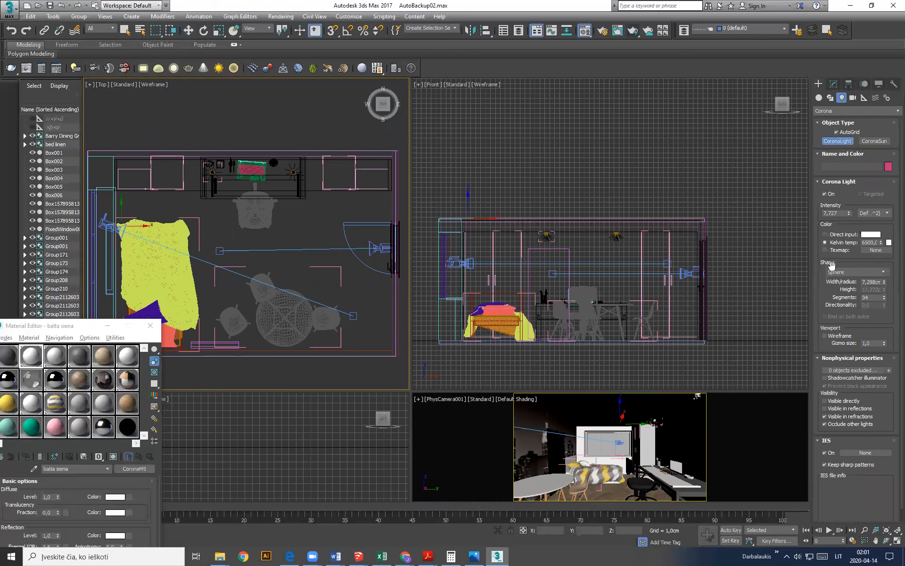
pyautogui.click(884, 273)
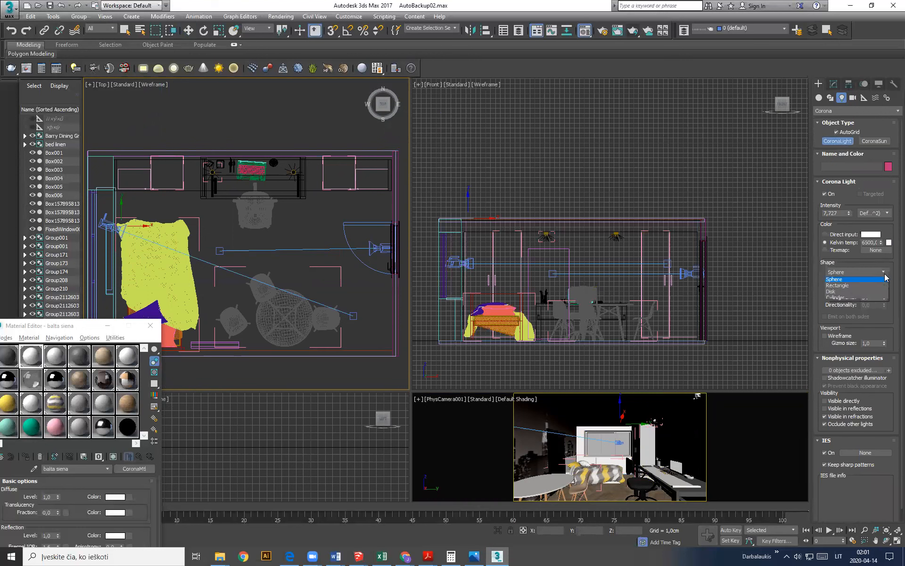
pyautogui.click(838, 286)
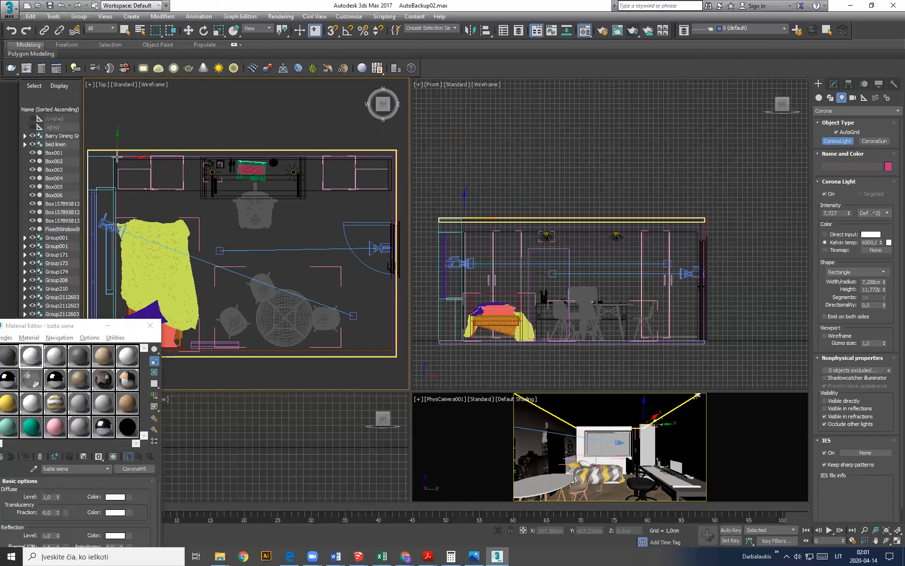
pyautogui.moveTo(118, 156); pyautogui.dragTo(151, 167)
pyautogui.moveTo(304, 161)
pyautogui.mouseDown()
pyautogui.moveTo(326, 157)
pyautogui.moveTo(293, 157)
pyautogui.mouseUp()
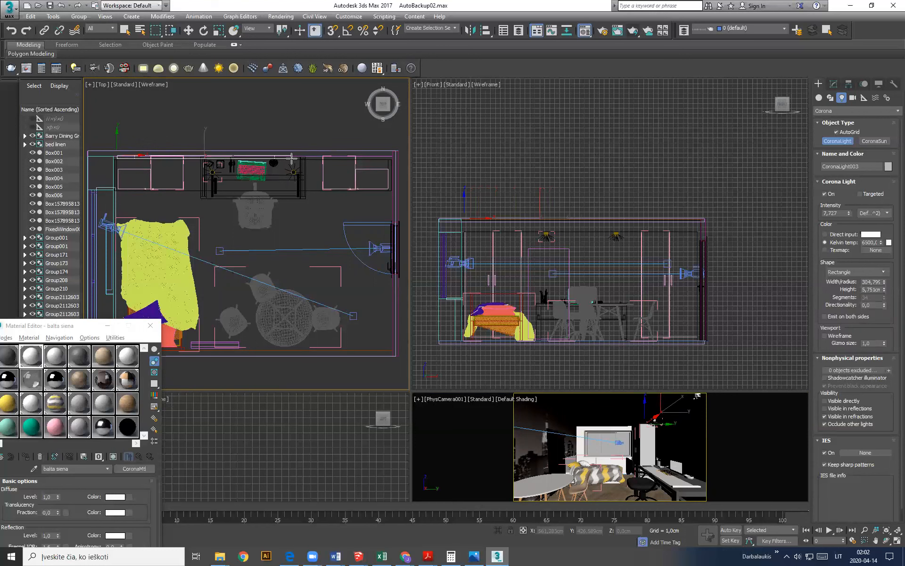
# Step: Centre the strip light along the desk wall and lower it below the ceiling to a Z height of about 222.6 cm
pyautogui.click(188, 30)
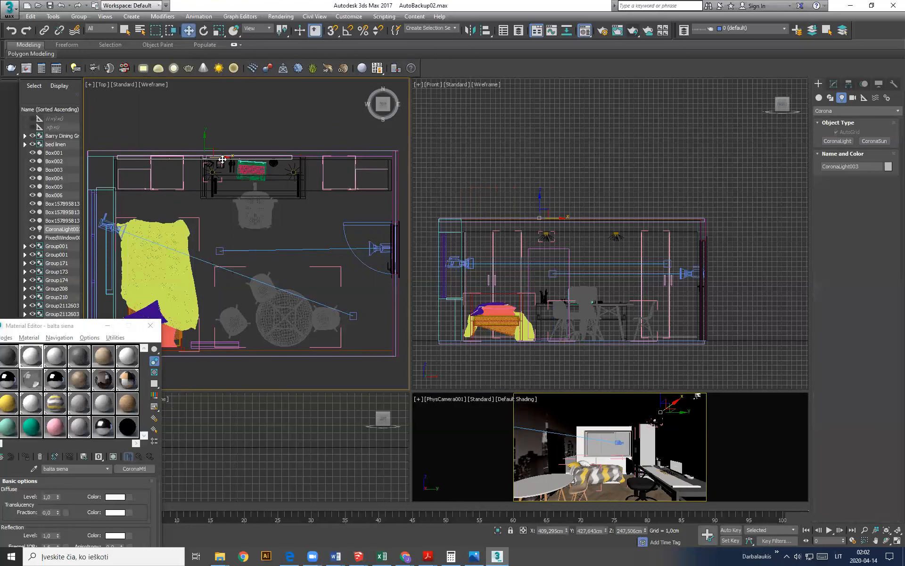
pyautogui.moveTo(248, 158); pyautogui.dragTo(288, 158)
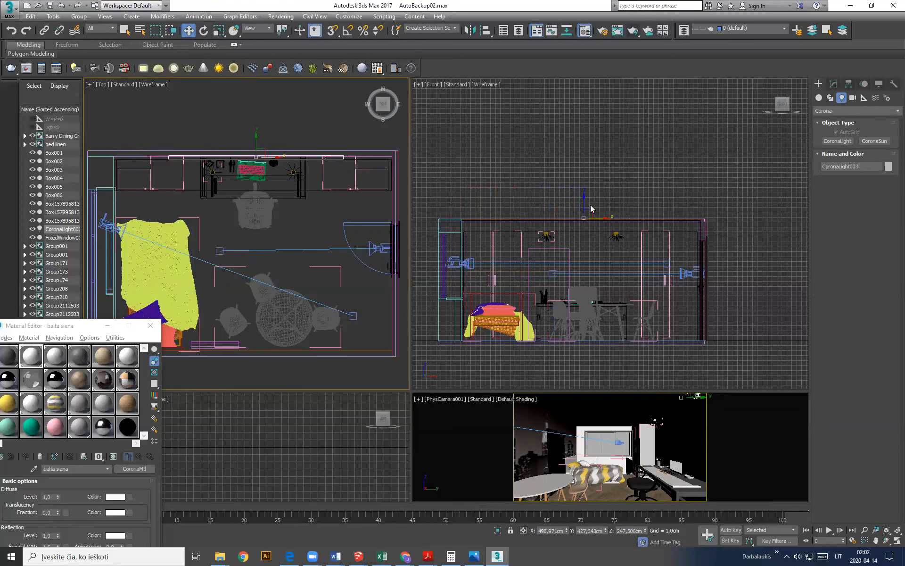
pyautogui.rightClick(612, 197)
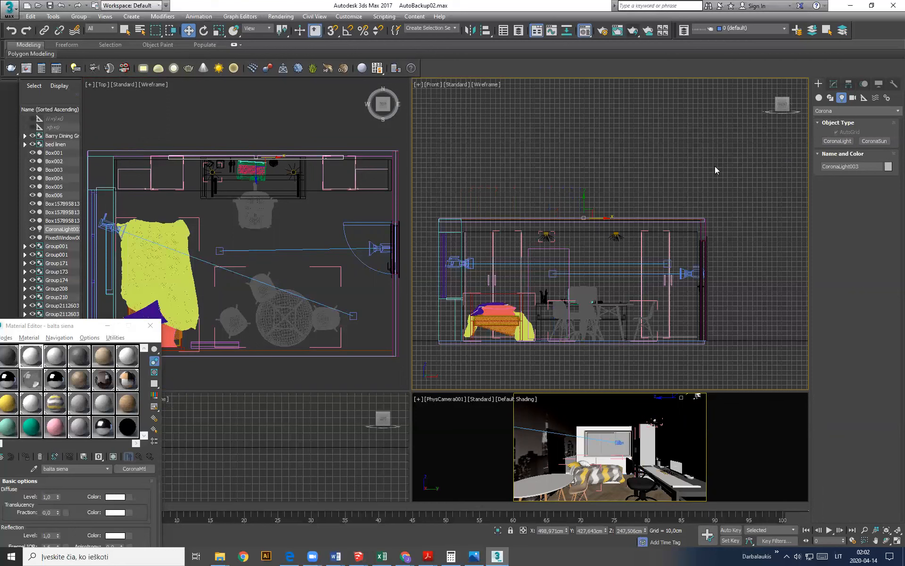
pyautogui.moveTo(583, 207); pyautogui.dragTo(583, 217)
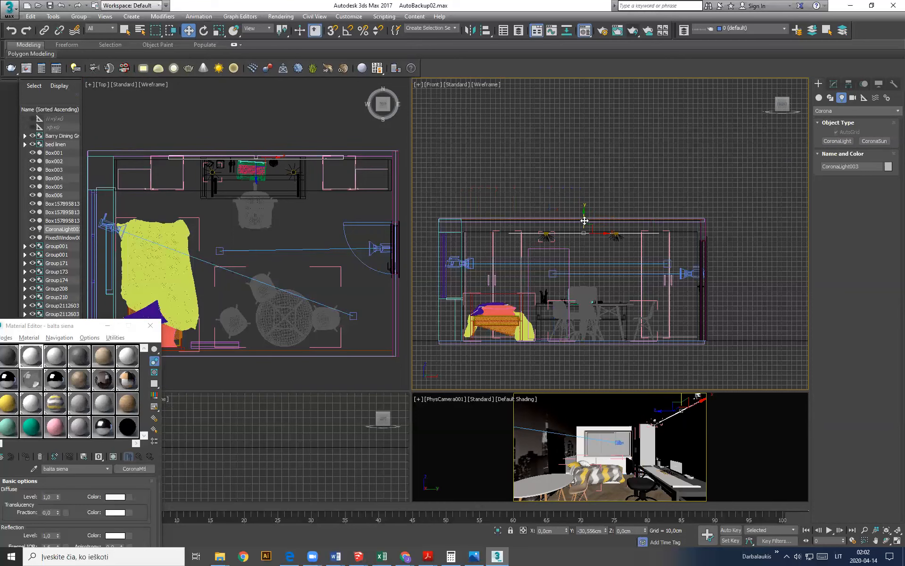
pyautogui.scroll(3, 578, 235)
pyautogui.scroll(3, 578, 235)
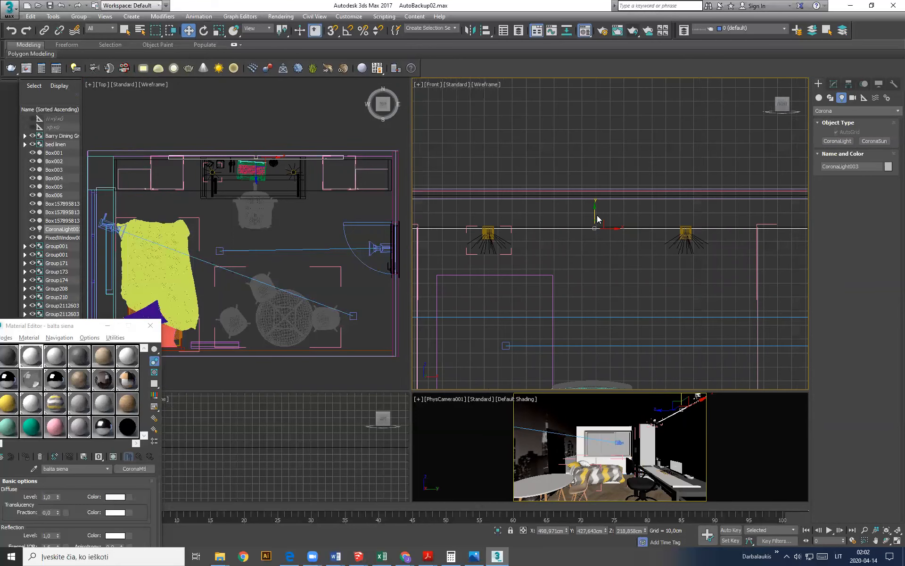
pyautogui.moveTo(411, 391); pyautogui.dragTo(212, 132)
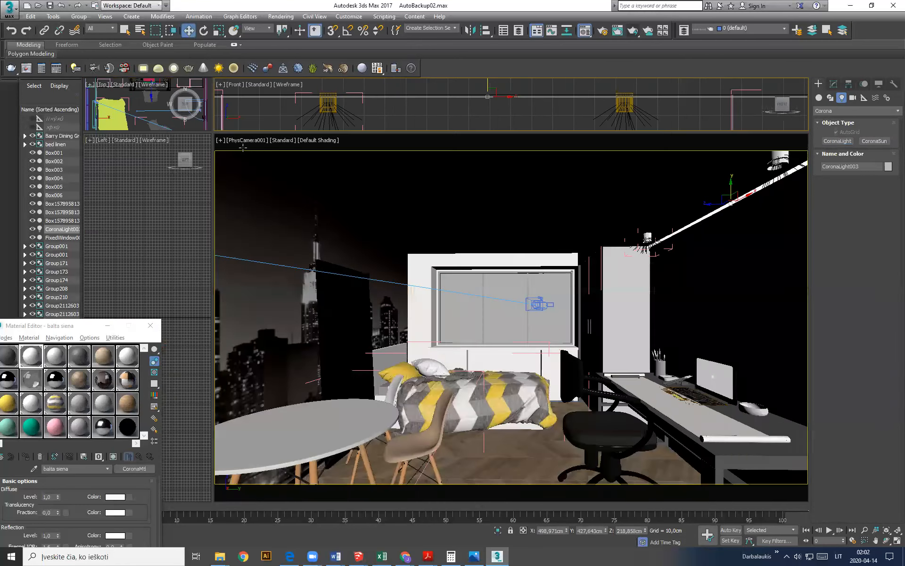
pyautogui.rightClick(736, 225)
pyautogui.moveTo(731, 189); pyautogui.dragTo(729, 184)
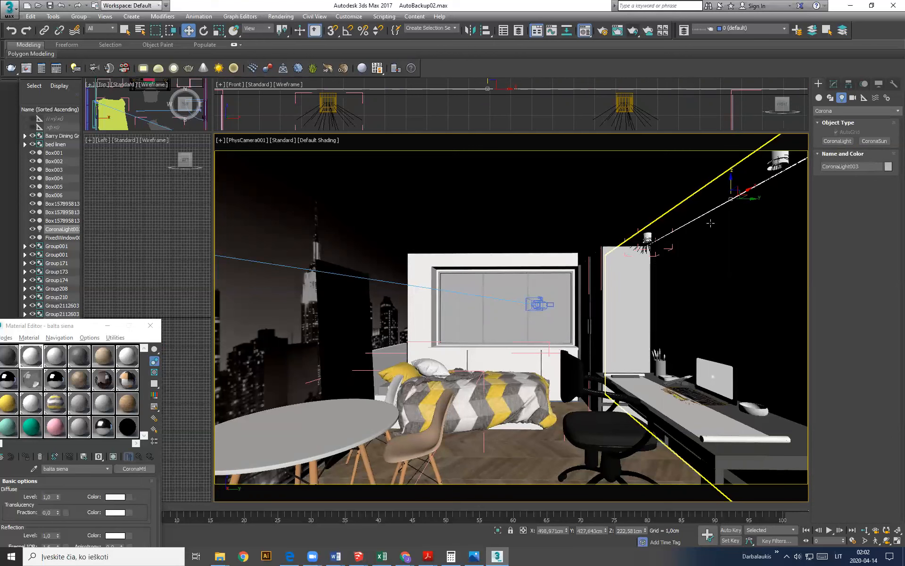
# Step: Set the strip light's intensity to 5, render the camera view and dismiss the error messages
pyautogui.click(833, 84)
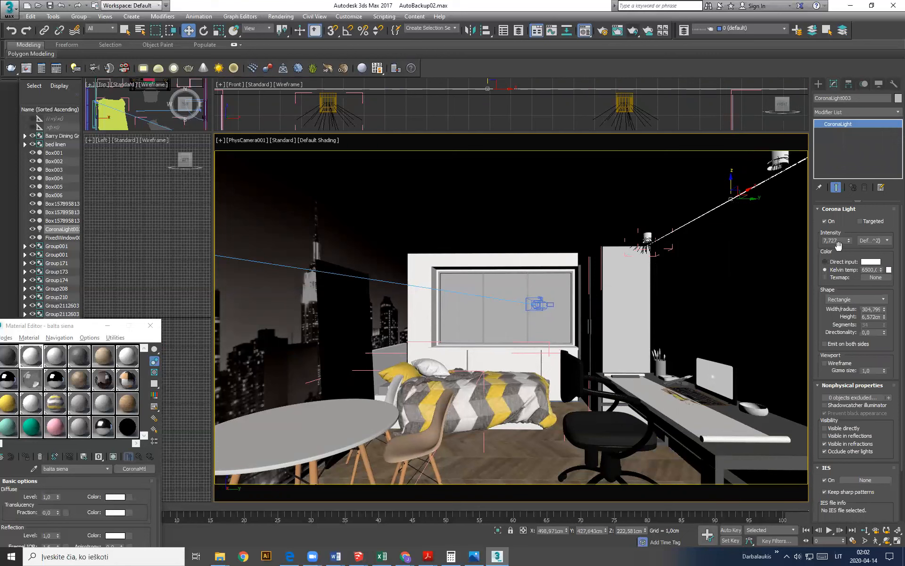
pyautogui.moveTo(842, 241); pyautogui.dragTo(832, 242)
pyautogui.write('5')
pyautogui.click(634, 31)
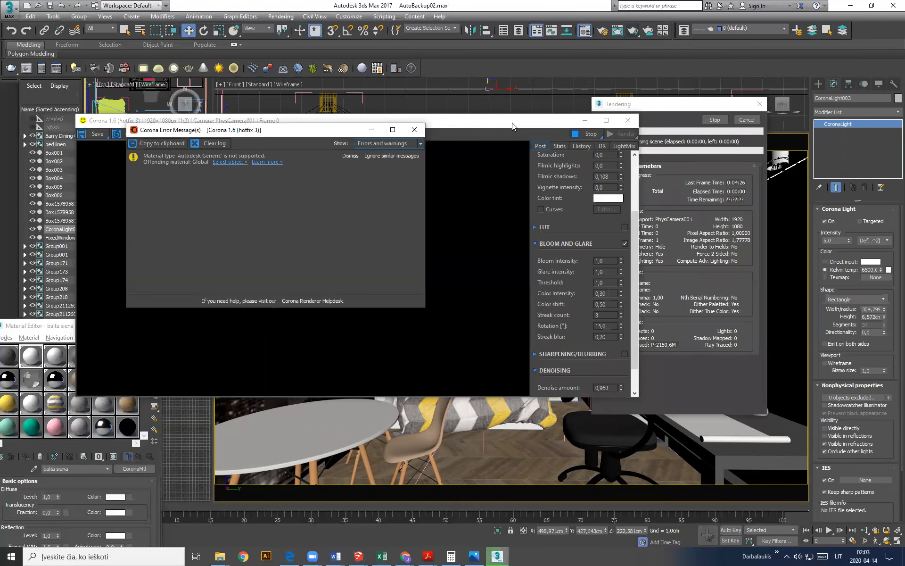
pyautogui.click(414, 130)
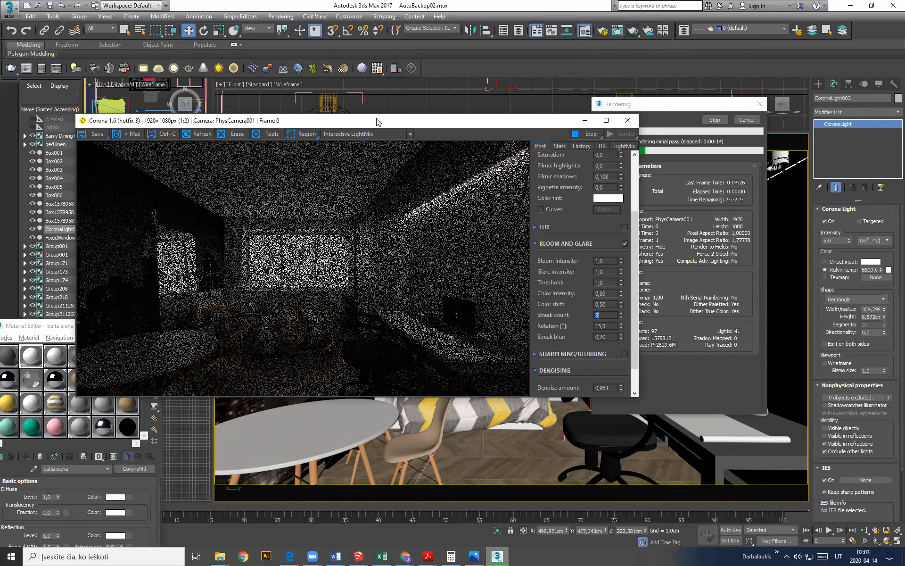
# Step: Stop and close the render, and switch the strip light off
pyautogui.moveTo(377, 122); pyautogui.dragTo(396, 99)
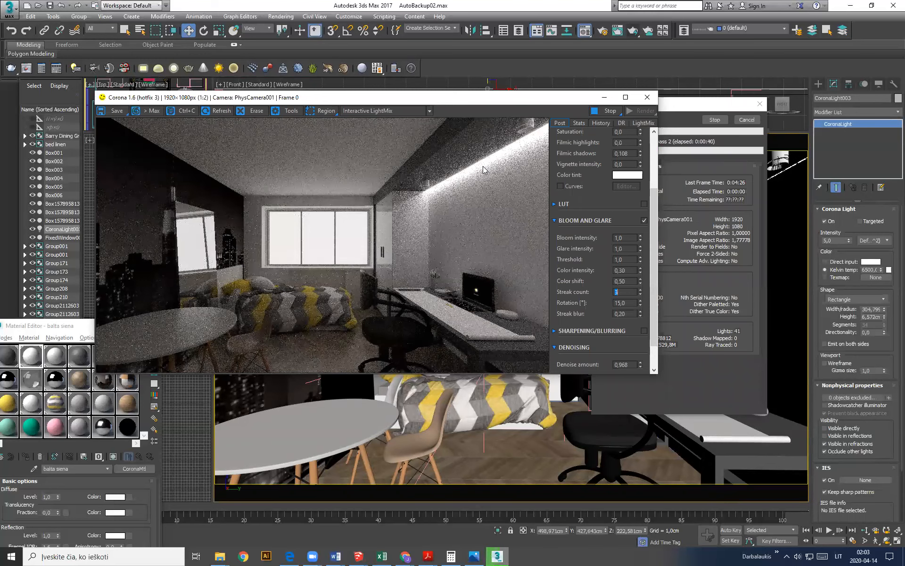
pyautogui.moveTo(507, 97); pyautogui.dragTo(423, 92)
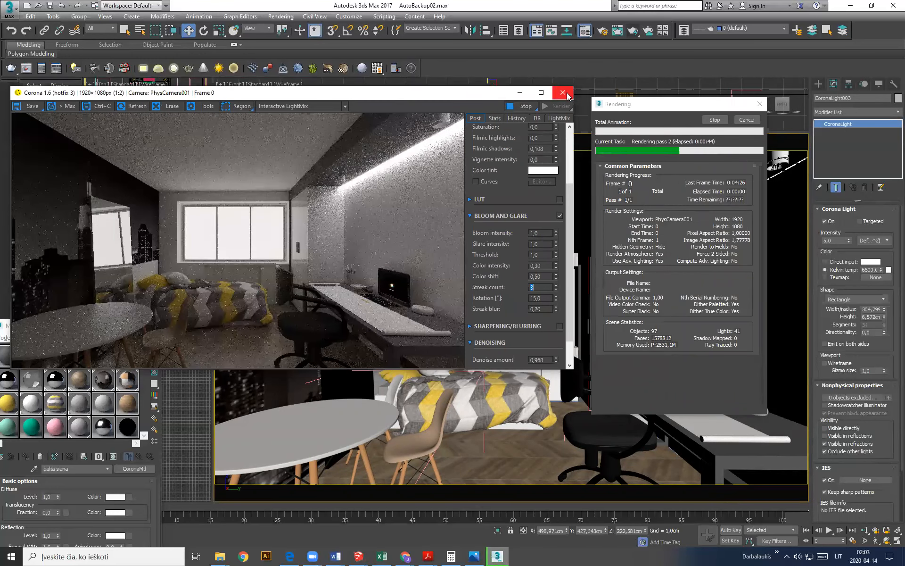
pyautogui.click(562, 92)
pyautogui.click(760, 104)
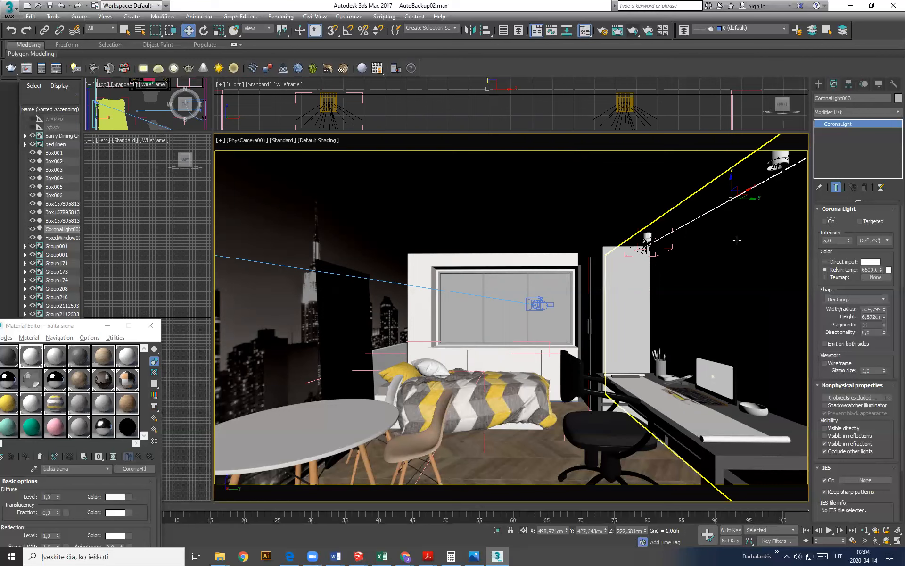
# Step: Switch on the Corona light inside the ceiling spotlight near the wardrobe and select the other spotlight fixture
pyautogui.click(644, 249)
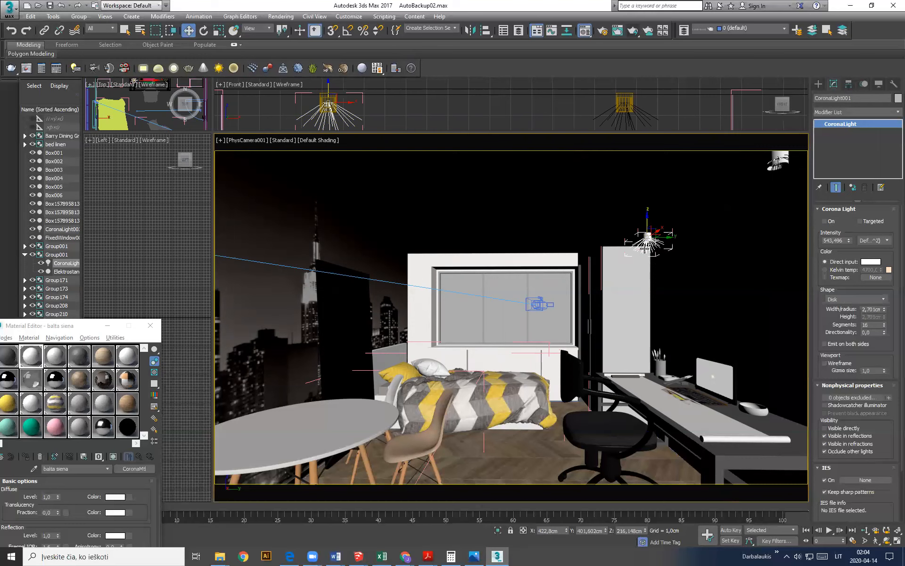
pyautogui.click(826, 222)
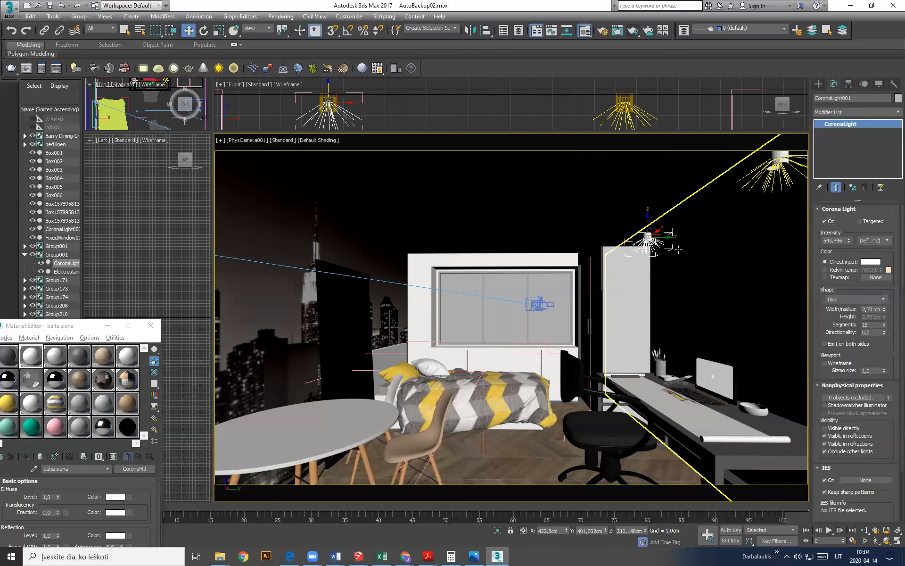
pyautogui.click(768, 180)
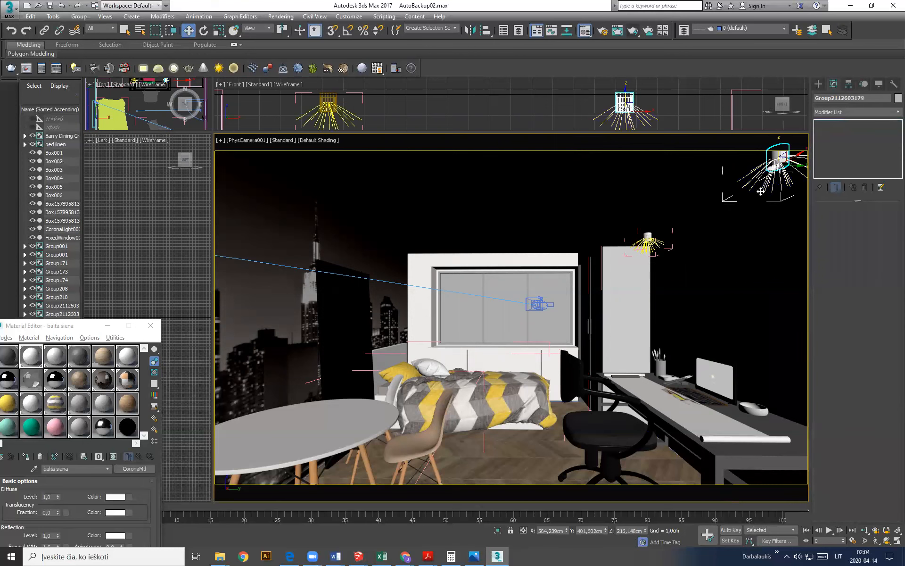
# Step: Open the group of the ceiling spotlight nearest the camera and select the Corona light inside it
pyautogui.click(647, 242)
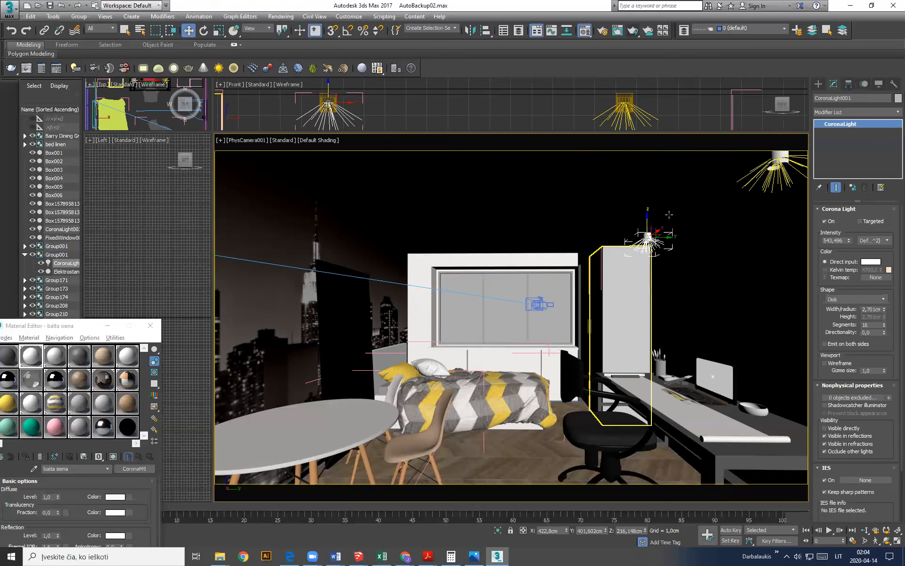
pyautogui.scroll(3, 629, 100)
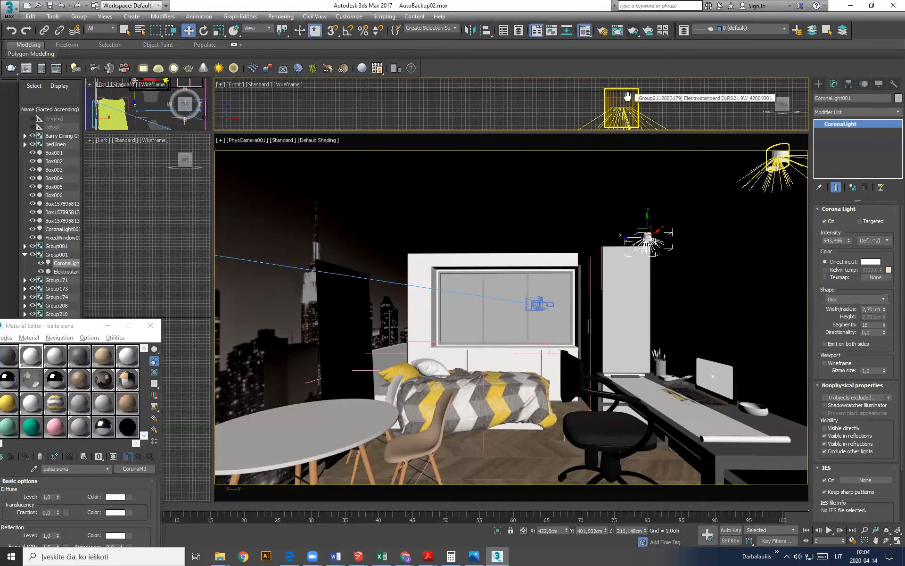
pyautogui.click(651, 121)
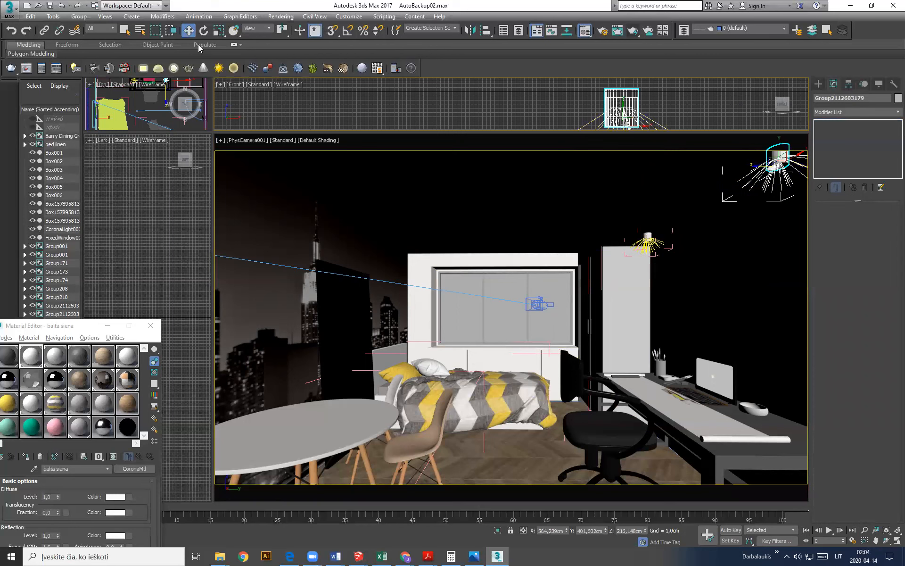
pyautogui.click(79, 17)
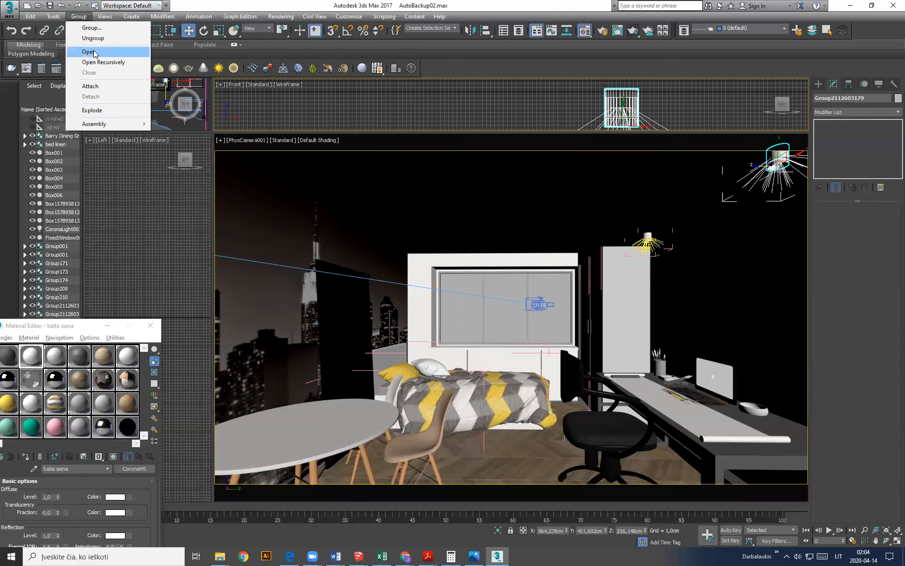
pyautogui.click(117, 52)
pyautogui.click(655, 124)
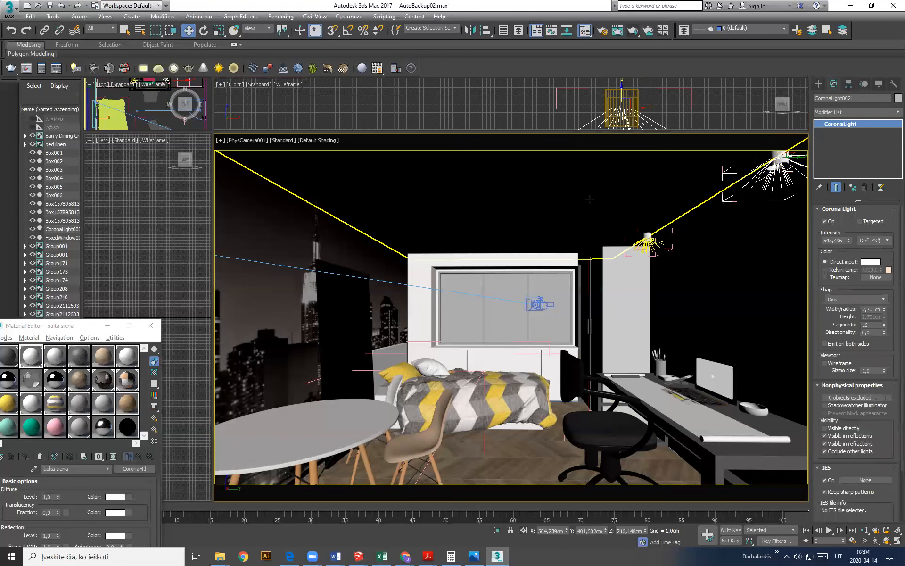
# Step: Render the camera view with both spotlights, dismiss the error messages, and stop and close the render
pyautogui.click(635, 30)
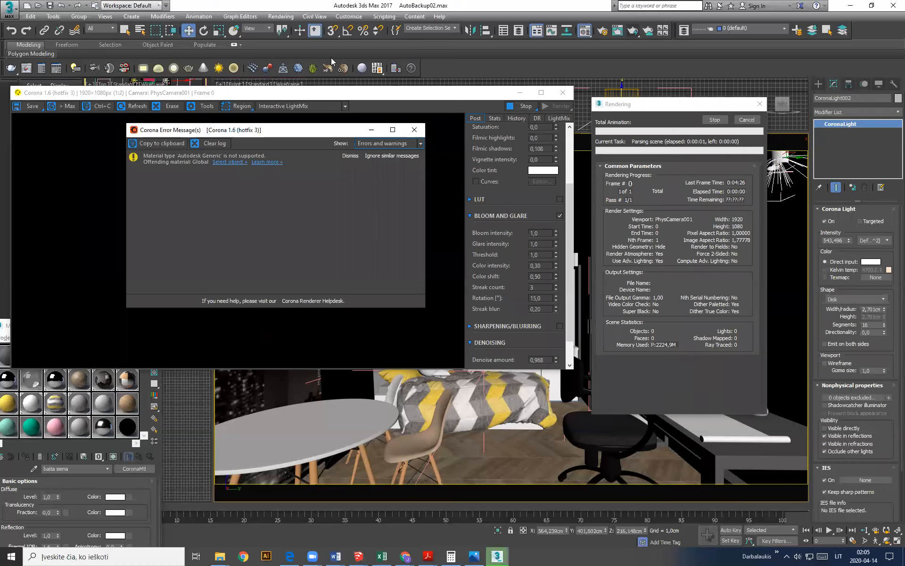
pyautogui.click(414, 128)
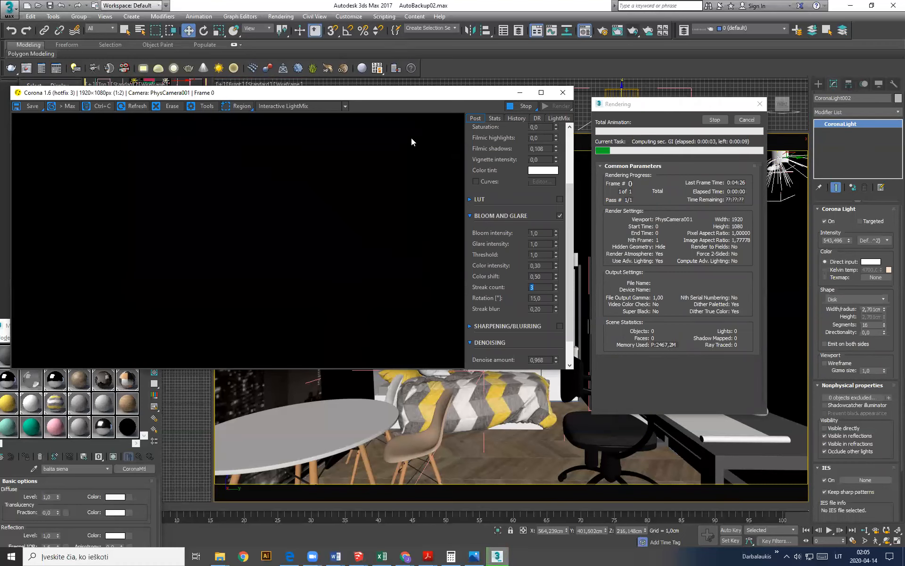
pyautogui.moveTo(420, 91); pyautogui.dragTo(470, 88)
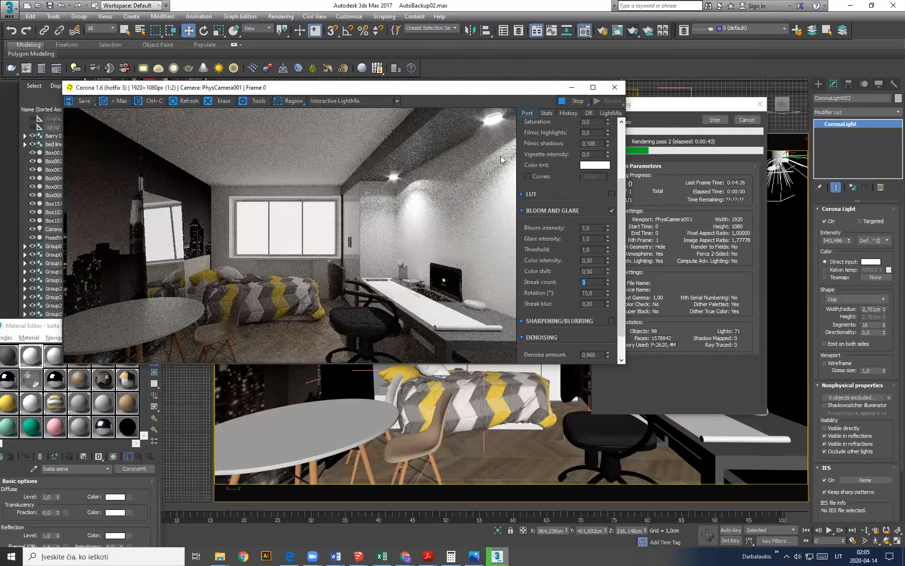
pyautogui.click(621, 88)
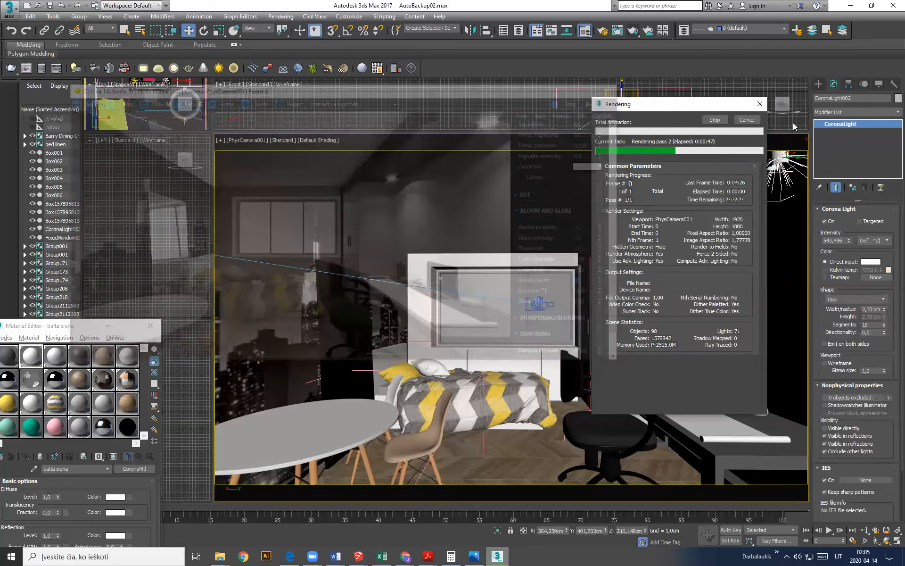
pyautogui.click(760, 104)
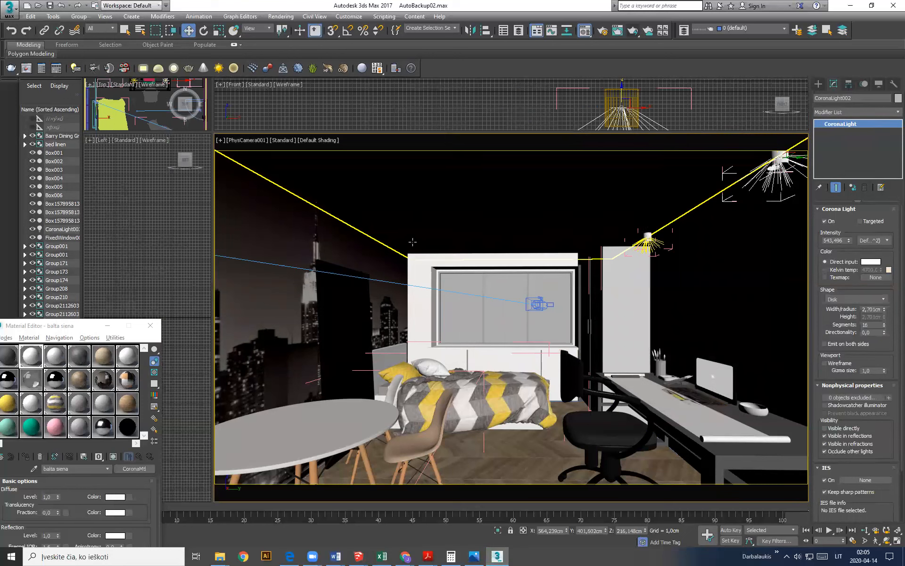
# Step: Start merging an external scene file and browse to the Lempa folder inside 3ds max kambario modeliavimas
pyautogui.click(9, 8)
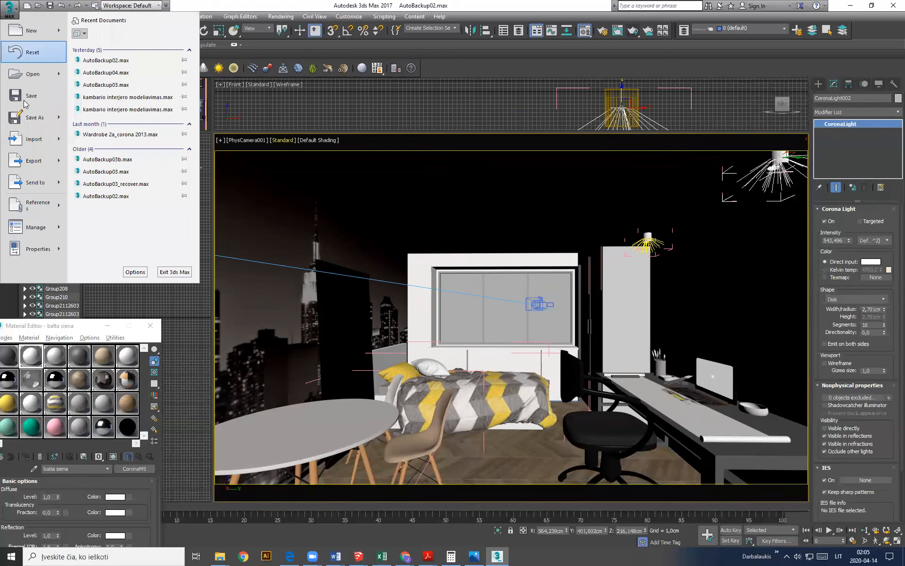
pyautogui.moveTo(60, 142)
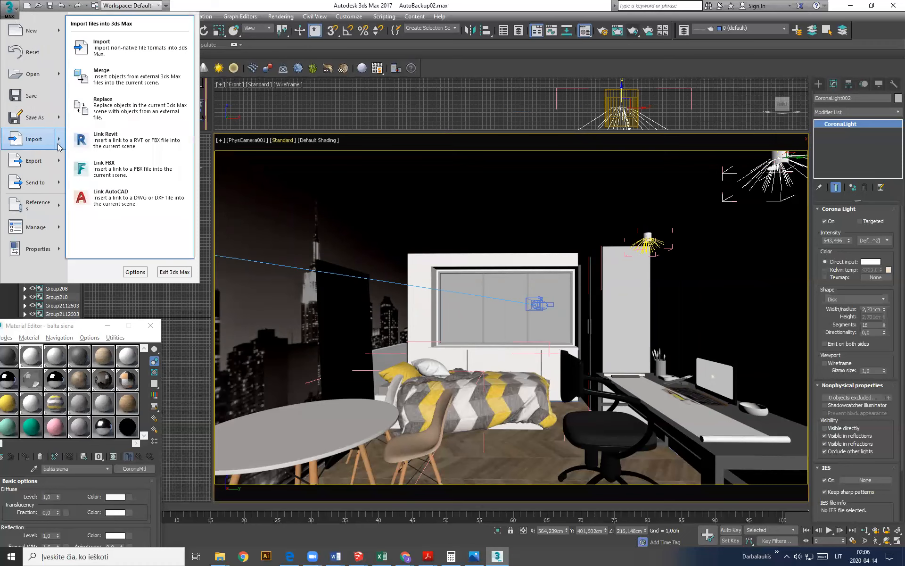
pyautogui.click(99, 76)
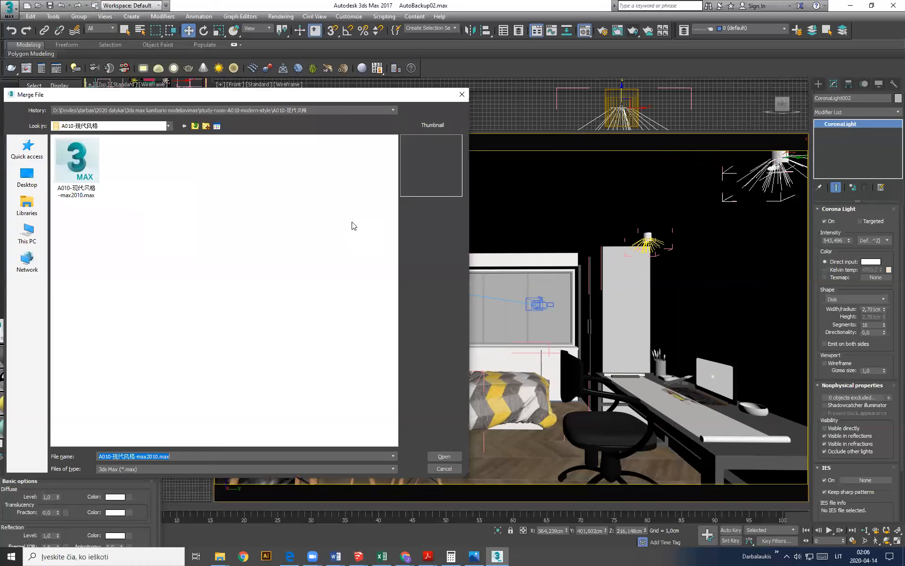
pyautogui.click(195, 126)
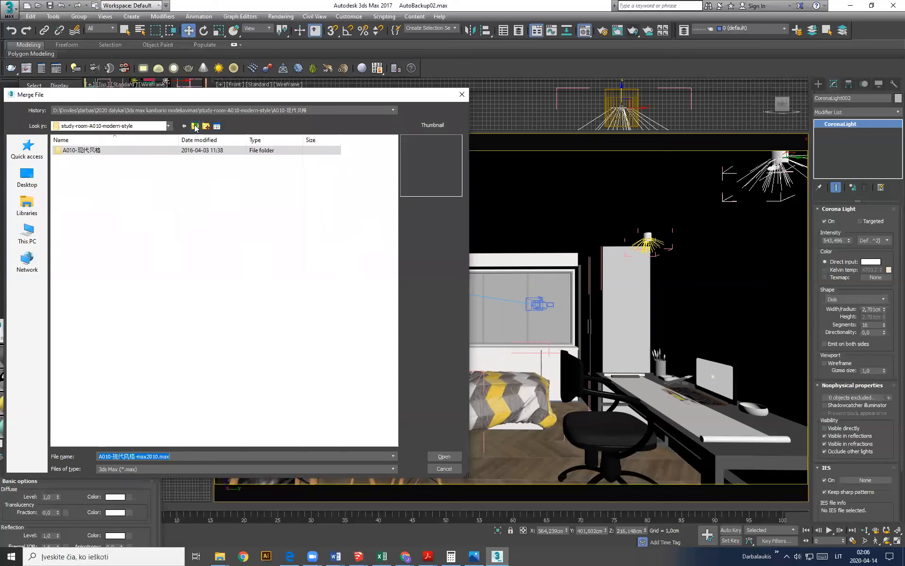
pyautogui.click(195, 126)
pyautogui.click(62, 188)
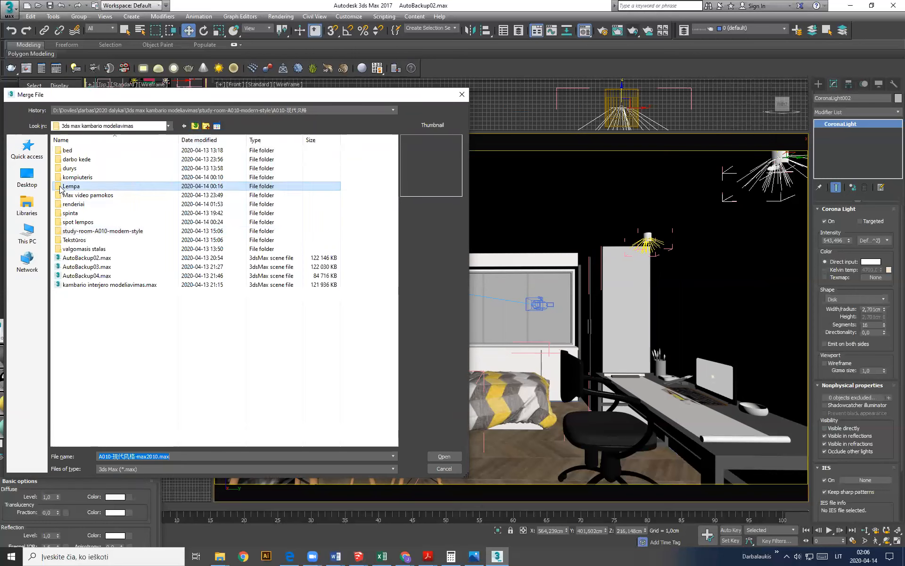
pyautogui.doubleClick(66, 187)
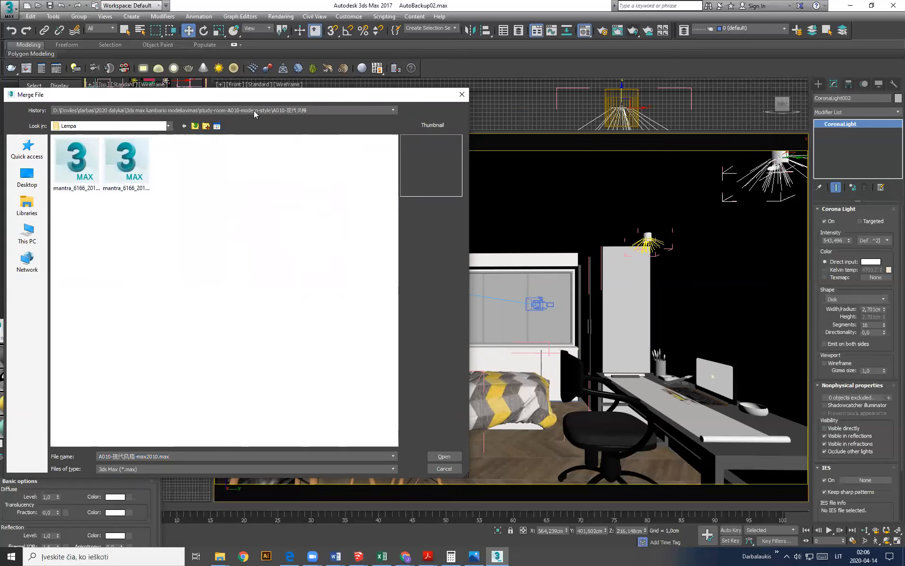
# Step: Merge all objects from mantra_6166_2016.max into the scene
pyautogui.moveTo(261, 102); pyautogui.dragTo(189, 186)
pyautogui.moveTo(56, 250); pyautogui.dragTo(471, 437)
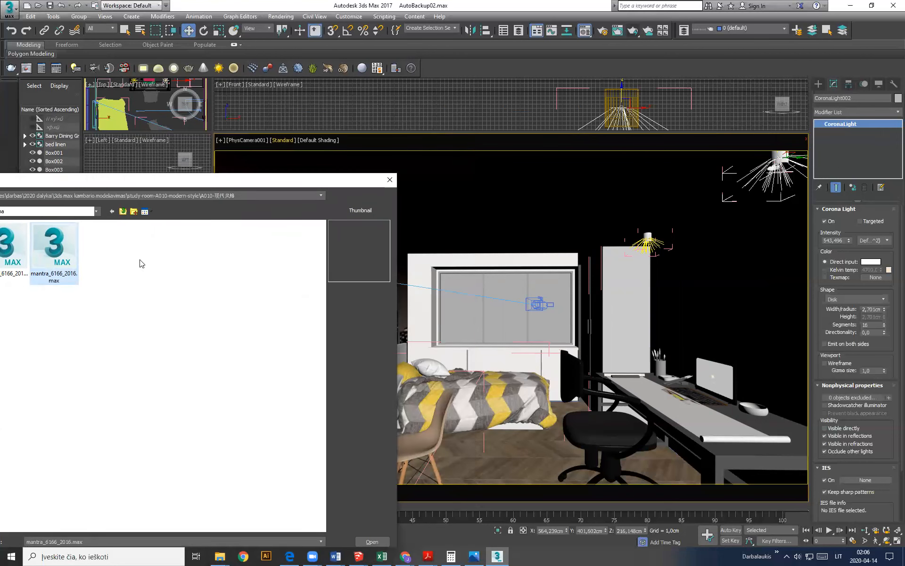
pyautogui.moveTo(140, 181); pyautogui.dragTo(216, 90)
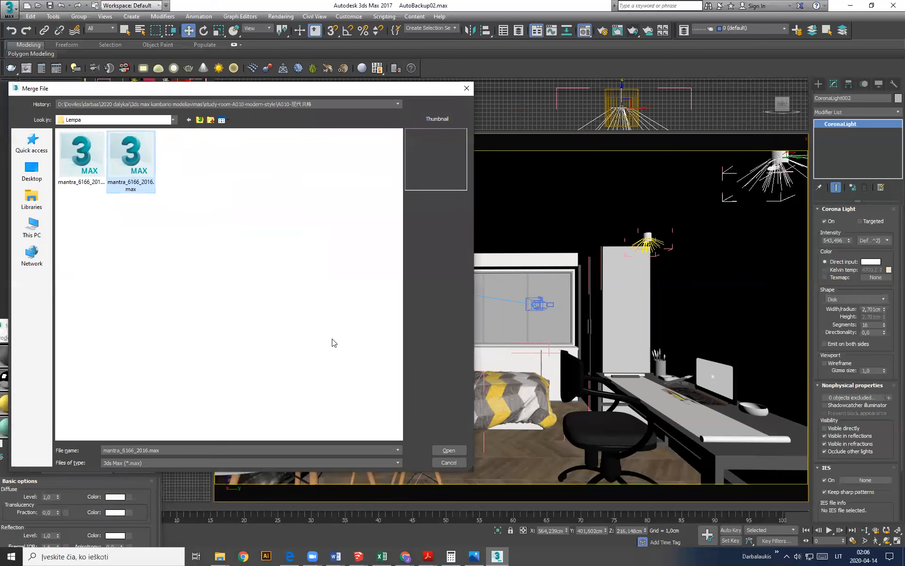
pyautogui.click(449, 451)
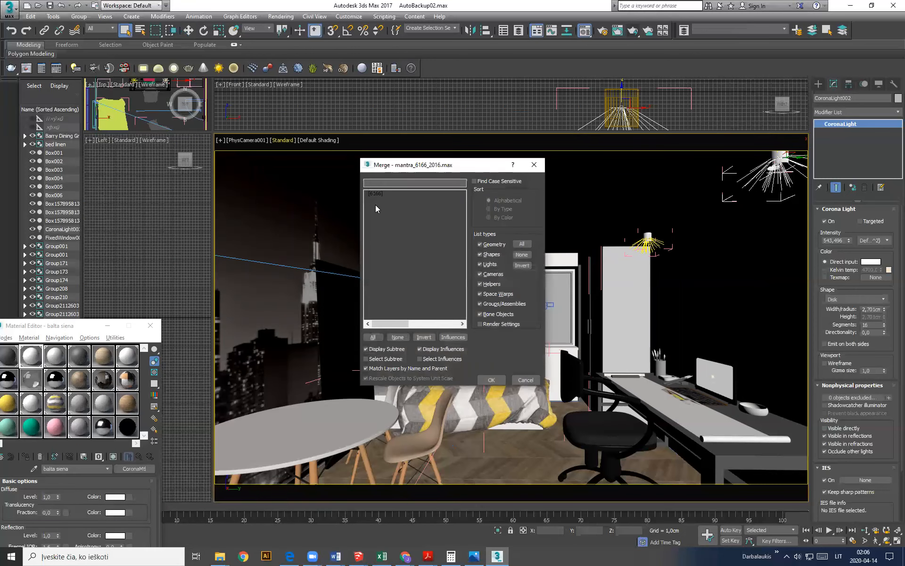
pyautogui.click(372, 337)
pyautogui.click(490, 380)
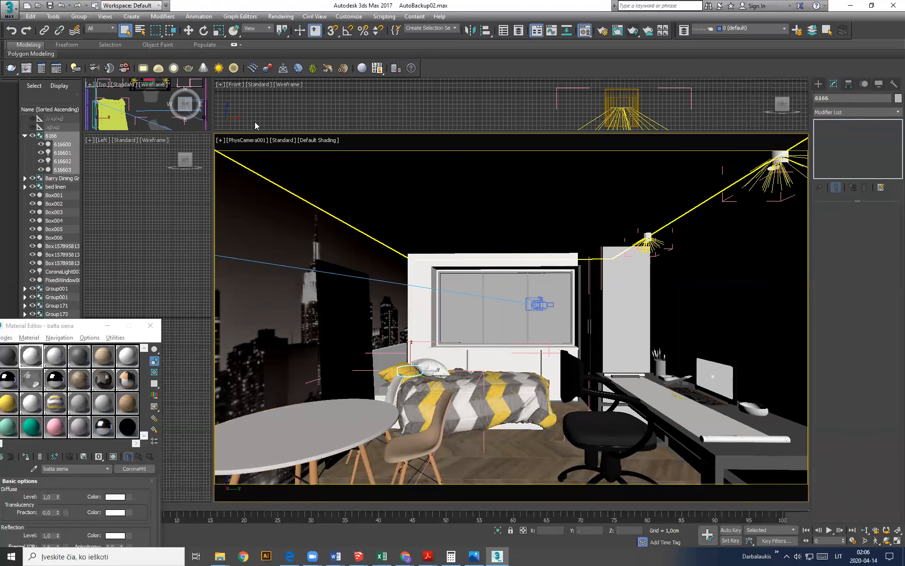
# Step: Switch the camera view to perspective to find the merged lamp, and move the lamp to the middle of the room in the top view
pyautogui.click(254, 140)
pyautogui.click(283, 173)
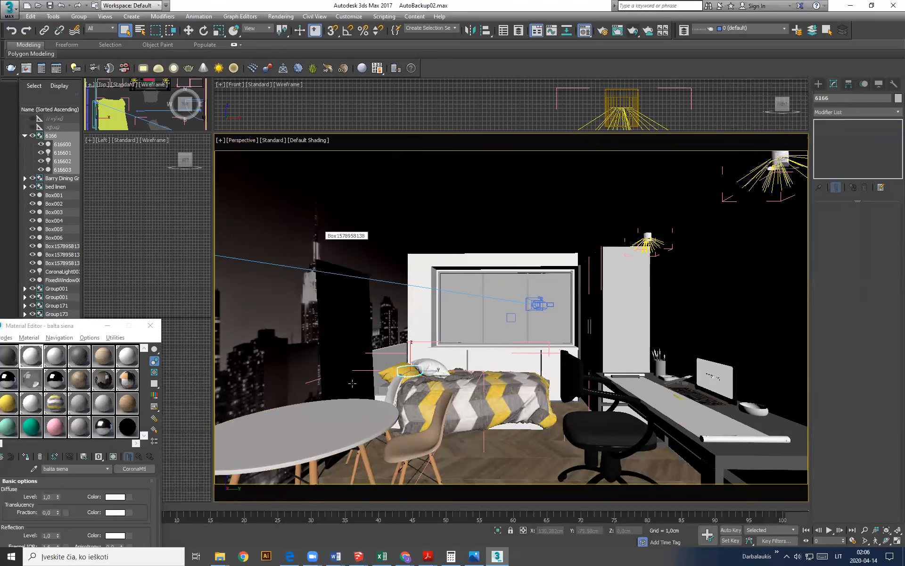
pyautogui.press('z')
pyautogui.keyDown('alt'); pyautogui.moveTo(412, 371); pyautogui.dragTo(412, 374, button='middle'); pyautogui.keyUp('alt')
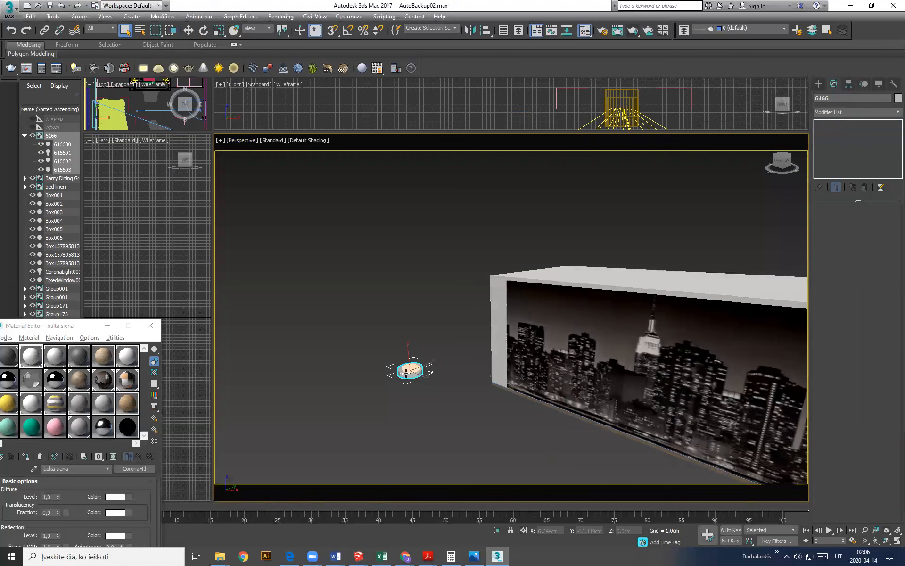
pyautogui.click(427, 391)
pyautogui.click(414, 372)
pyautogui.moveTo(213, 132); pyautogui.dragTo(351, 343)
pyautogui.scroll(-4, 256, 202)
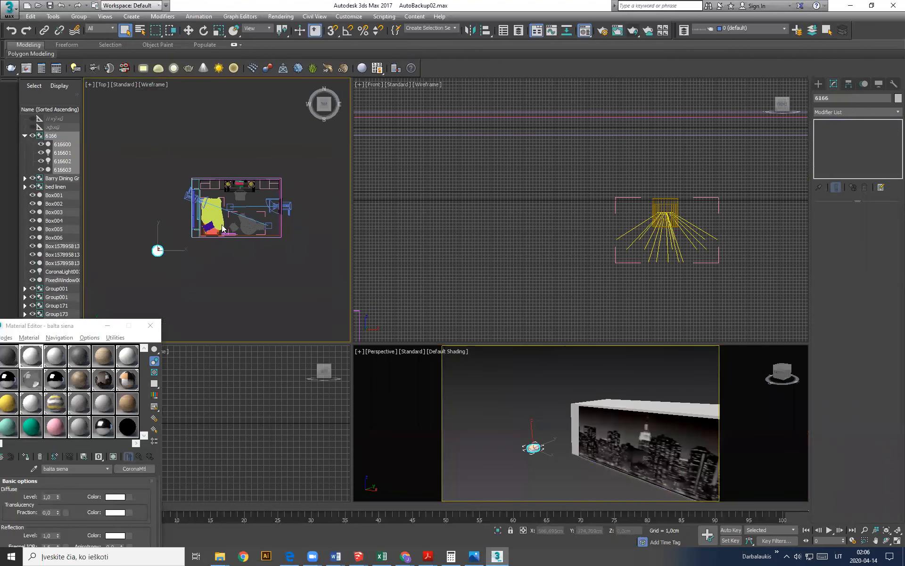
pyautogui.press('w')
pyautogui.moveTo(171, 241); pyautogui.dragTo(256, 198)
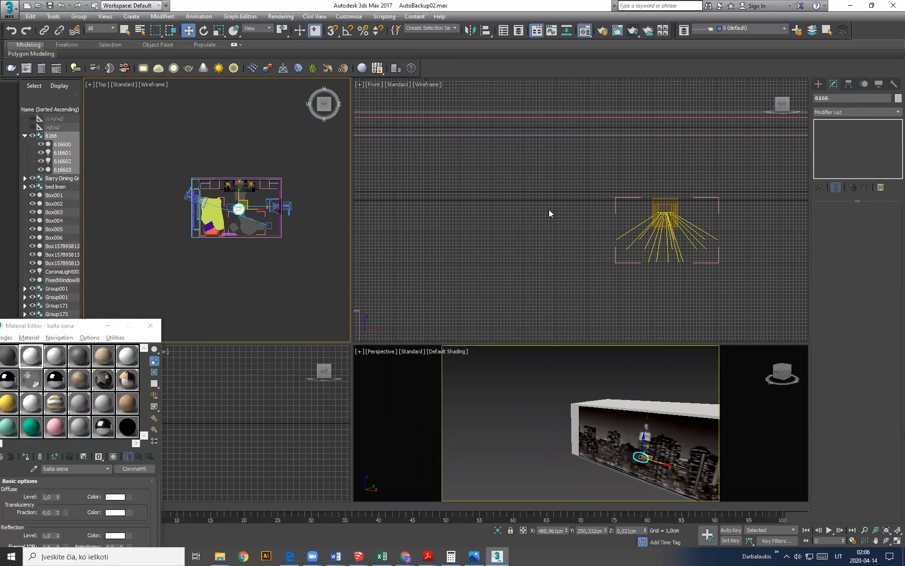
# Step: Raise the merged lamp to the ceiling at a Z height of about 229.1 cm and shift it to about Y 261.6 cm
pyautogui.scroll(-5, 529, 176)
pyautogui.scroll(-2, 529, 175)
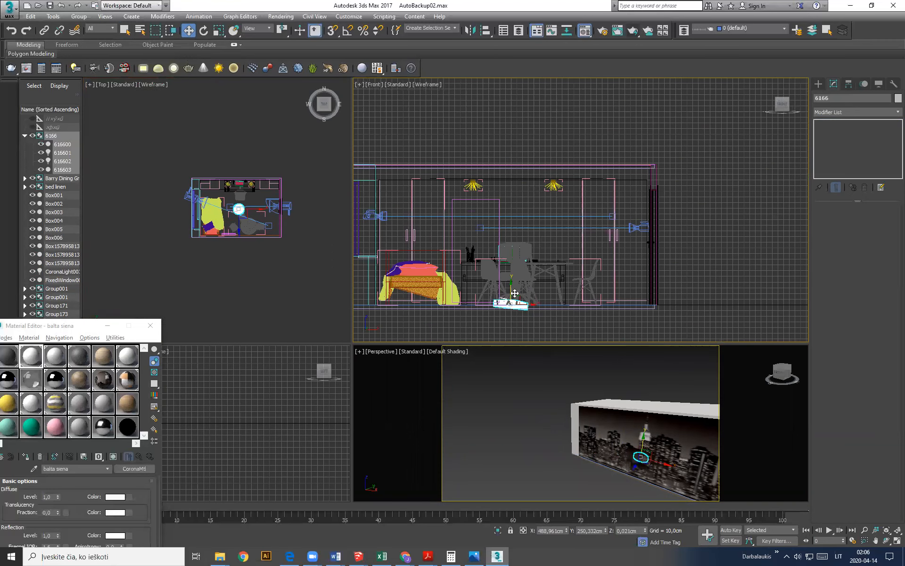
pyautogui.rightClick(516, 311)
pyautogui.moveTo(511, 292); pyautogui.dragTo(524, 159)
pyautogui.scroll(4, 507, 175)
pyautogui.scroll(3, 507, 175)
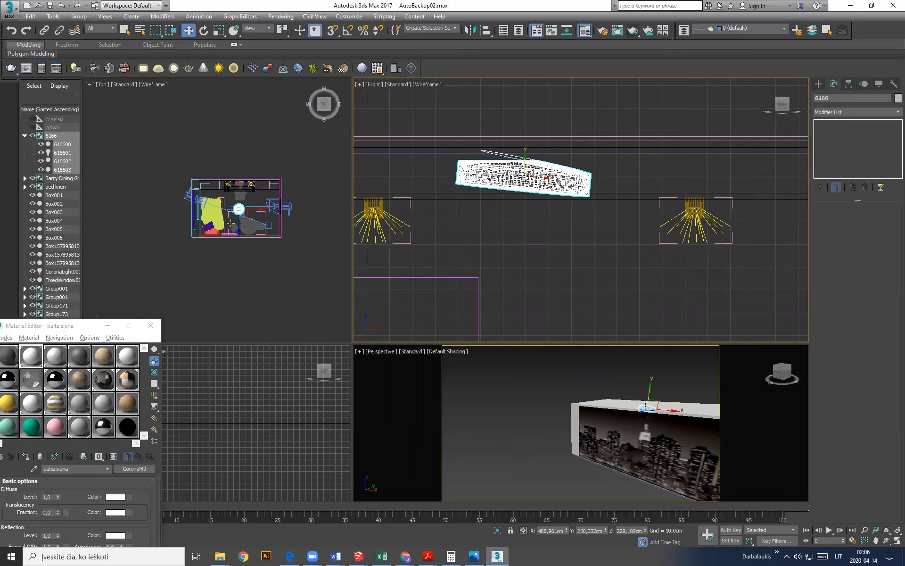
pyautogui.scroll(4, 231, 223)
pyautogui.moveTo(250, 181); pyautogui.dragTo(250, 176)
# Step: Enlarge the perspective viewport and switch it back to the PhysCamera001 view
pyautogui.moveTo(353, 343); pyautogui.dragTo(246, 155)
pyautogui.keyDown('alt'); pyautogui.moveTo(688, 379); pyautogui.dragTo(635, 378, button='middle'); pyautogui.keyUp('alt')
pyautogui.click(288, 165)
pyautogui.moveTo(308, 176)
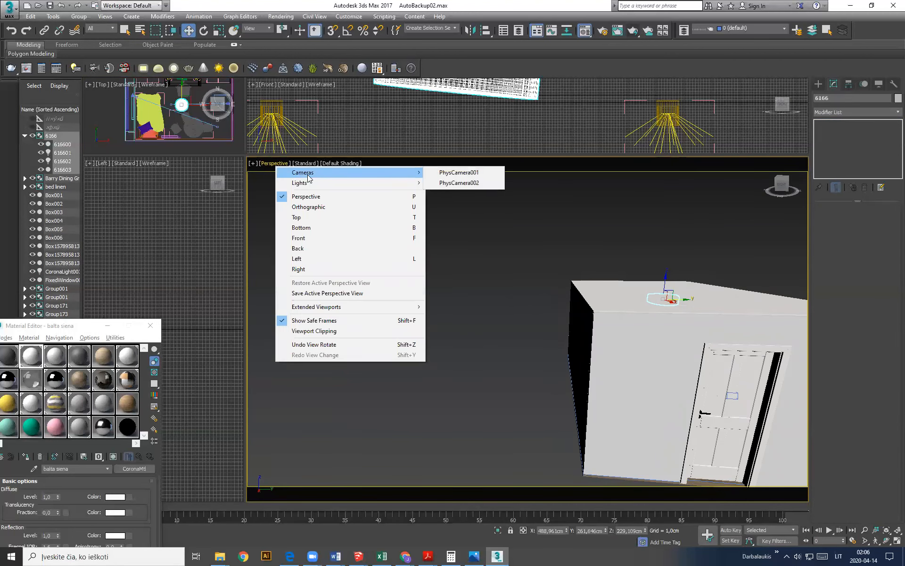
pyautogui.click(459, 172)
pyautogui.moveTo(388, 327); pyautogui.dragTo(396, 326, button='middle')
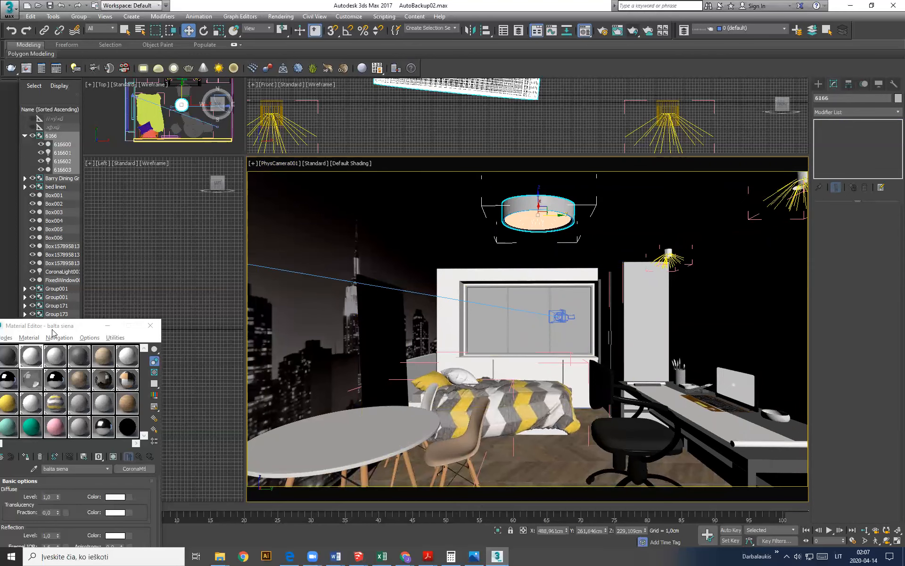
# Step: Set the Corona scene environment colour to black in the render setup and move that window clear of the camera view
pyautogui.moveTo(57, 330); pyautogui.dragTo(126, 232)
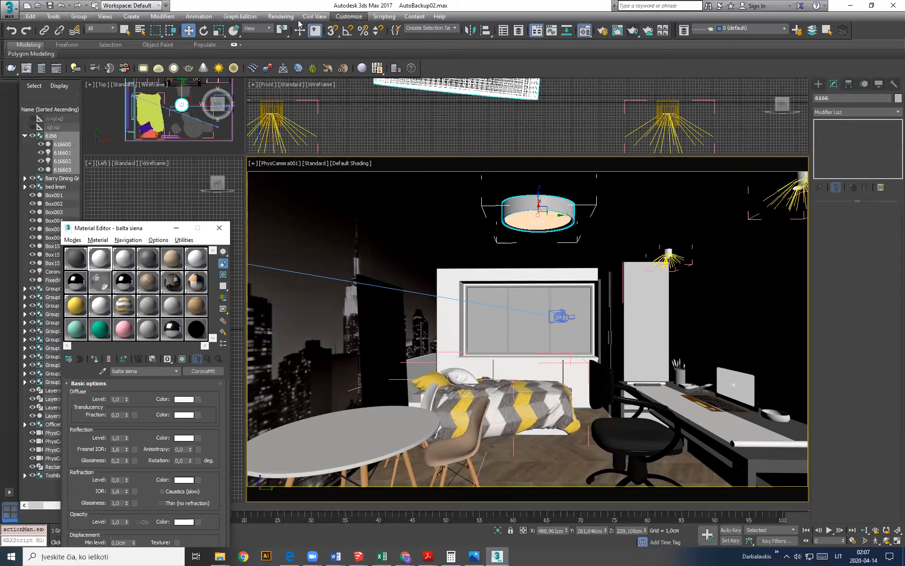
pyautogui.click(281, 17)
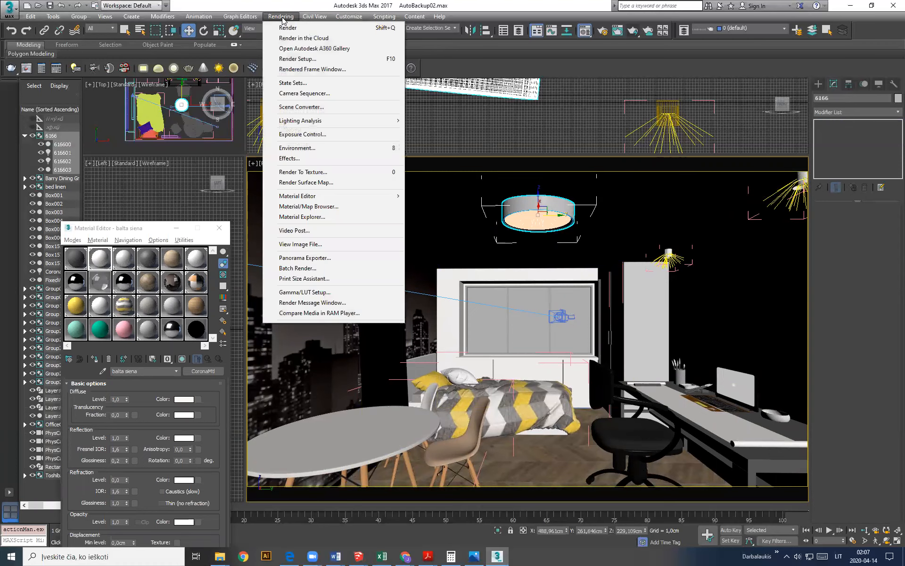
pyautogui.click(289, 60)
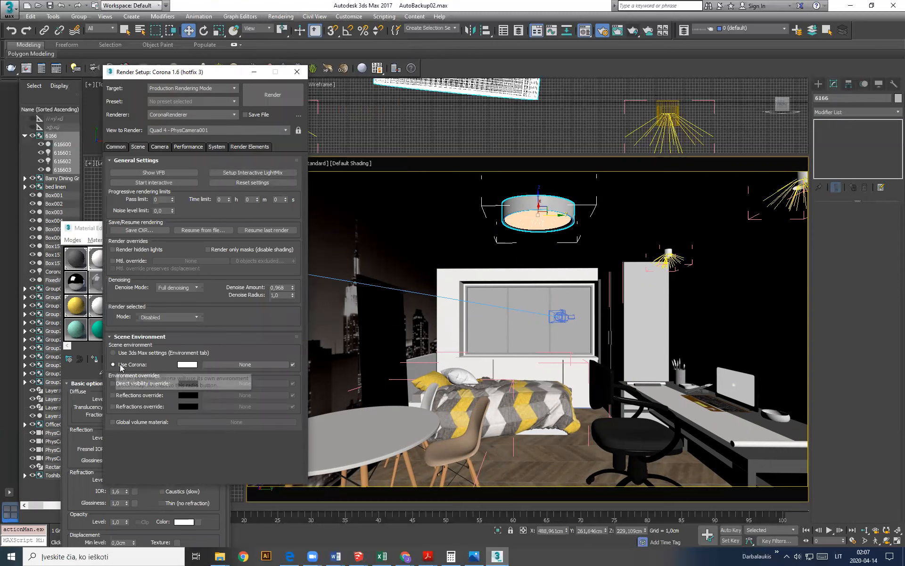
pyautogui.click(188, 365)
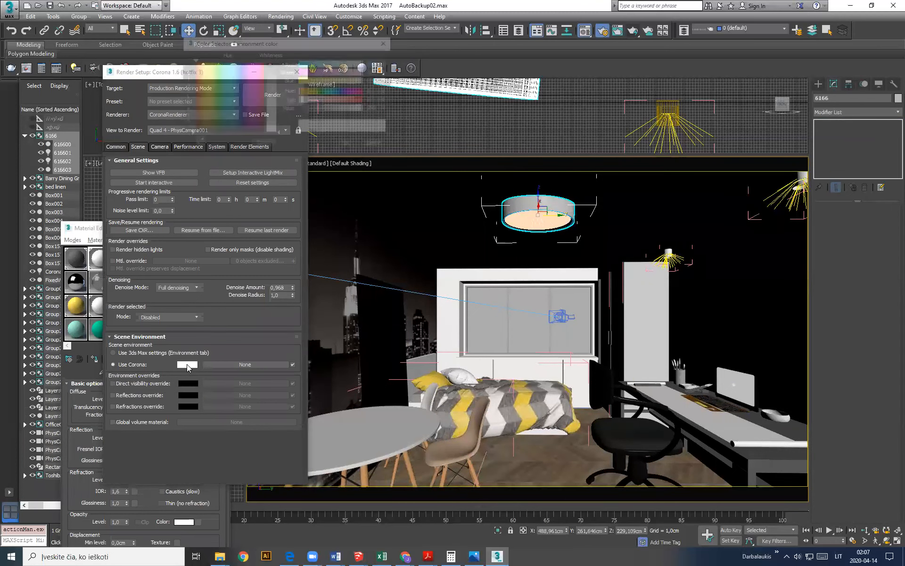
pyautogui.moveTo(279, 134); pyautogui.dragTo(279, 62)
pyautogui.click(351, 145)
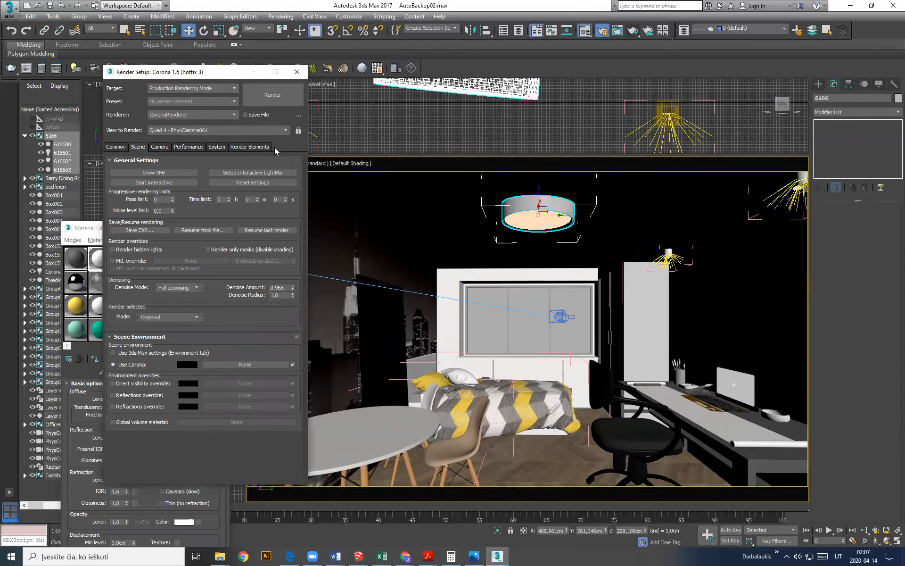
pyautogui.rightClick(432, 244)
pyautogui.click(575, 408)
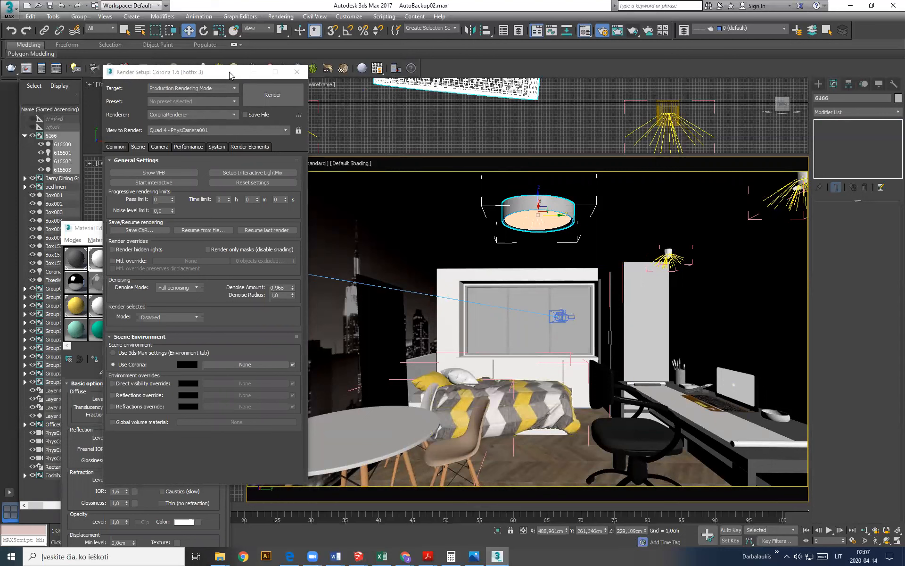
pyautogui.moveTo(220, 76); pyautogui.dragTo(212, 79)
pyautogui.moveTo(141, 75); pyautogui.dragTo(26, 236)
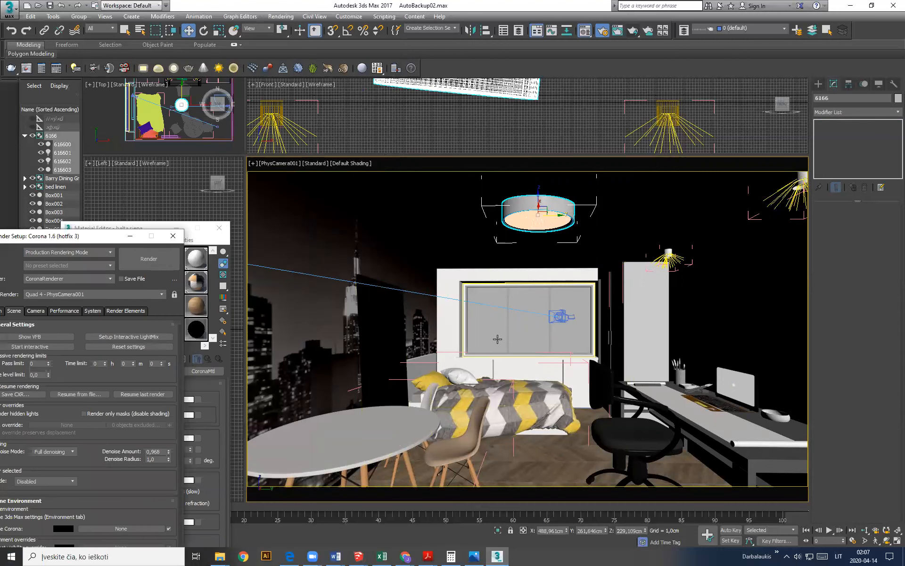
# Step: Minimise the render setup, select the fixed window in the camera view and move the Material Editor clear of it
pyautogui.click(131, 236)
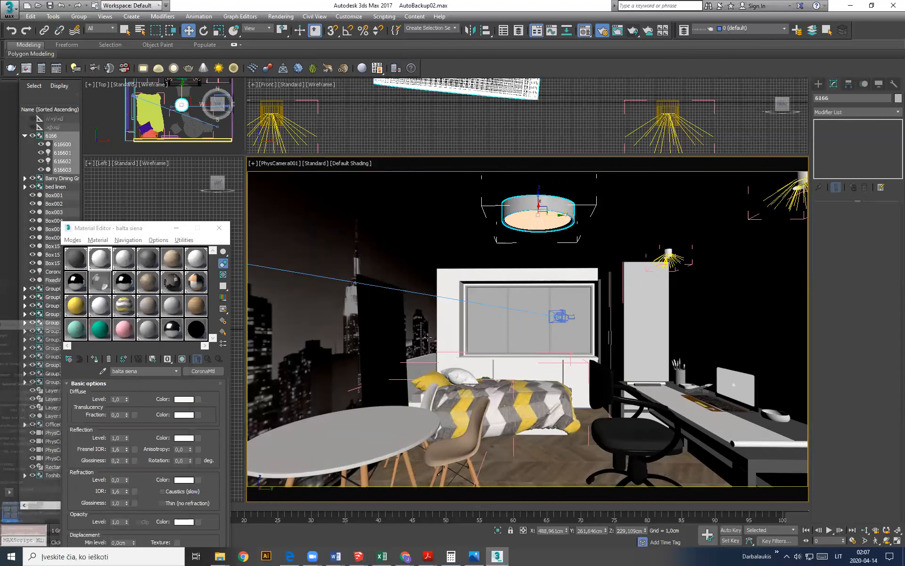
pyautogui.click(496, 331)
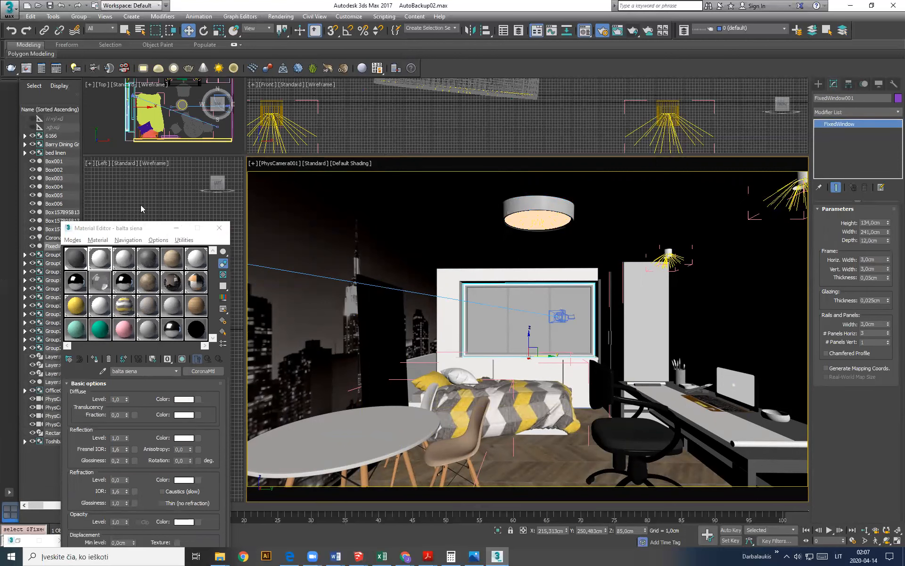
pyautogui.moveTo(141, 229); pyautogui.dragTo(177, 87)
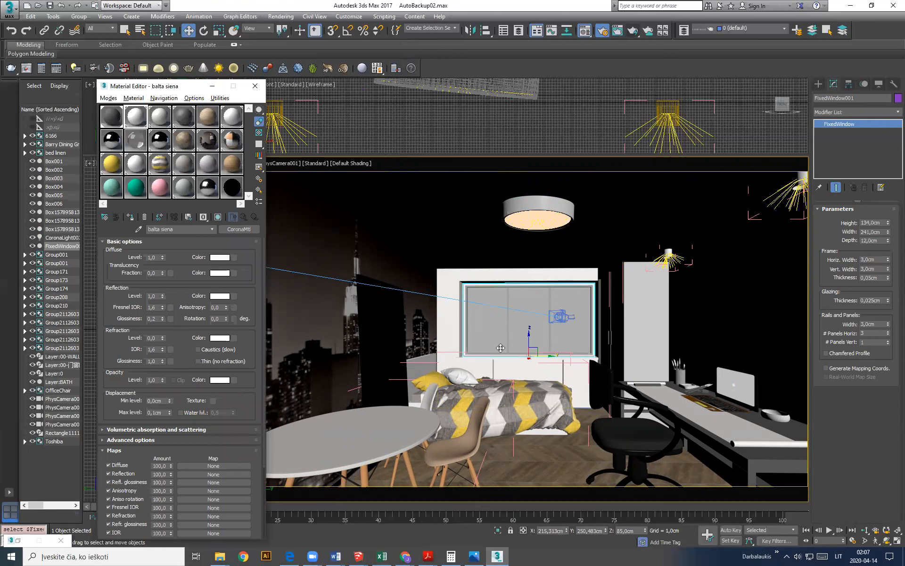
pyautogui.click(213, 230)
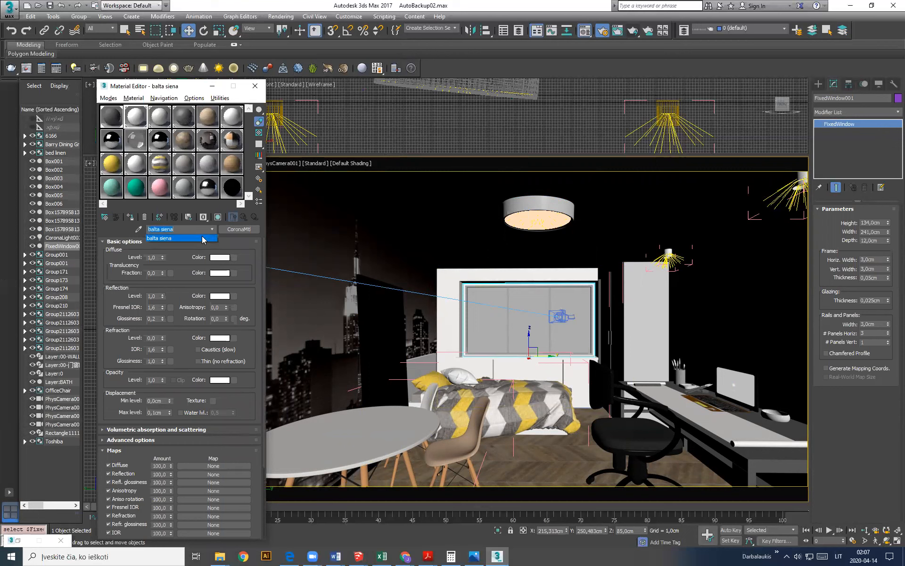
pyautogui.click(477, 322)
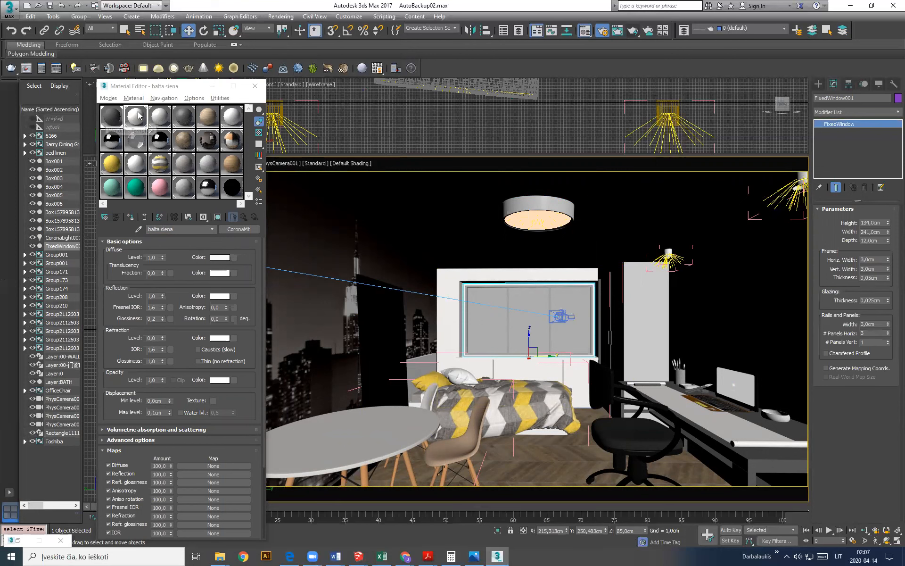
# Step: Replace the Panels sub-material of the Window-Template material with the glass material stiklas and minimise the Material Editor
pyautogui.click(122, 115)
pyautogui.click(214, 228)
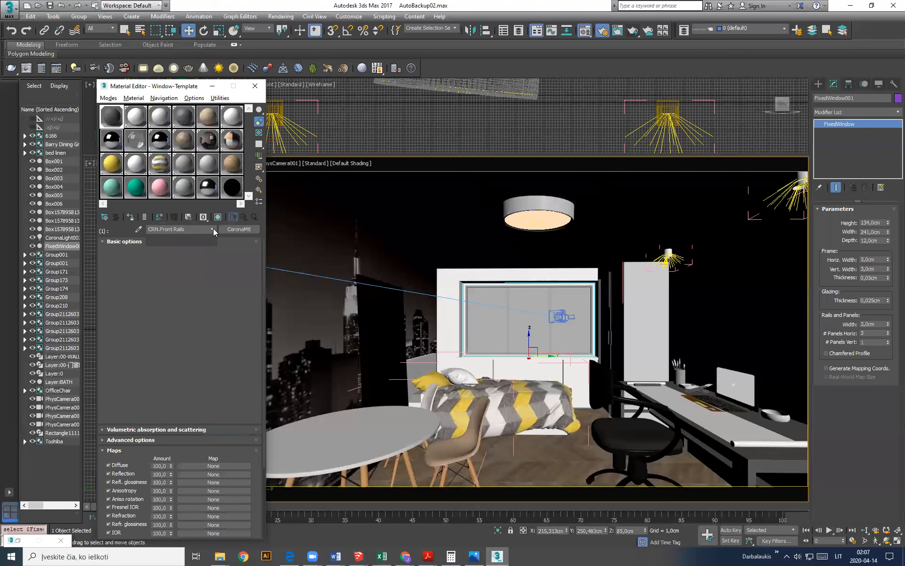
pyautogui.click(198, 238)
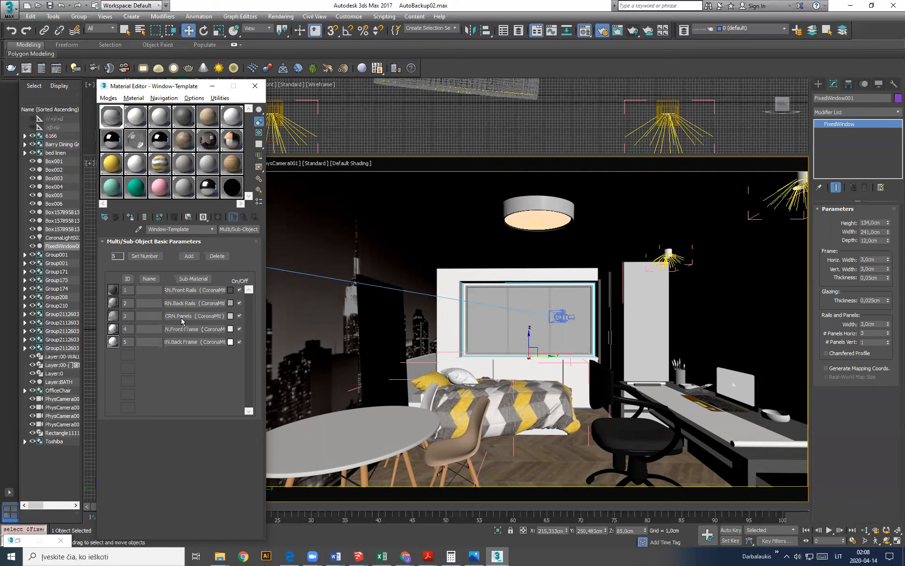
pyautogui.moveTo(179, 316); pyautogui.dragTo(179, 317)
pyautogui.click(162, 342)
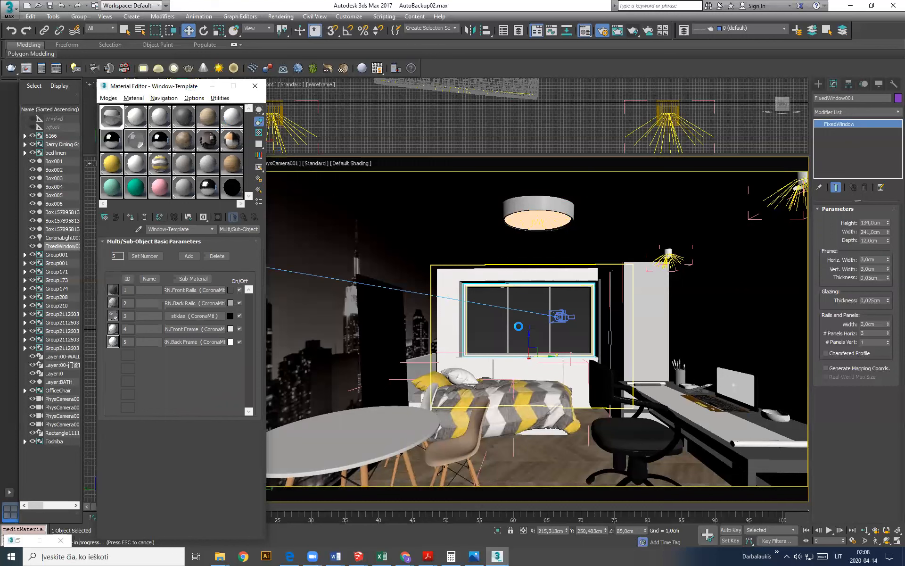
pyautogui.click(212, 89)
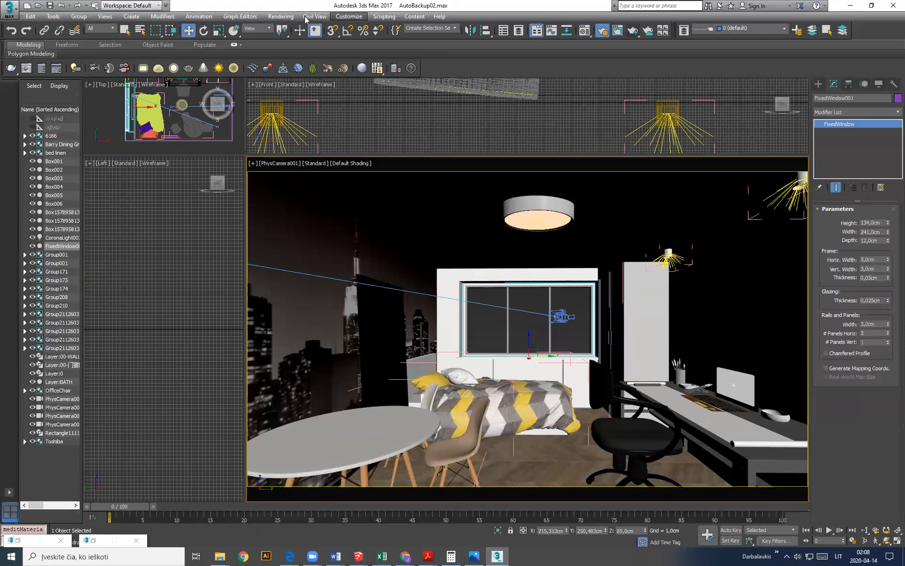
# Step: Restore the render setup and set the Bloom and Glare streak count to 1 in the camera settings
pyautogui.click(282, 16)
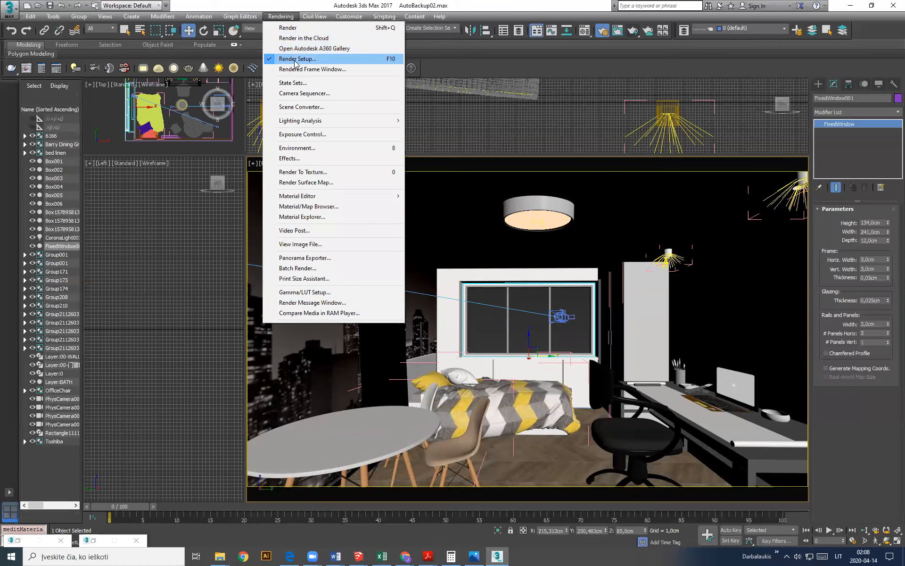
pyautogui.click(94, 541)
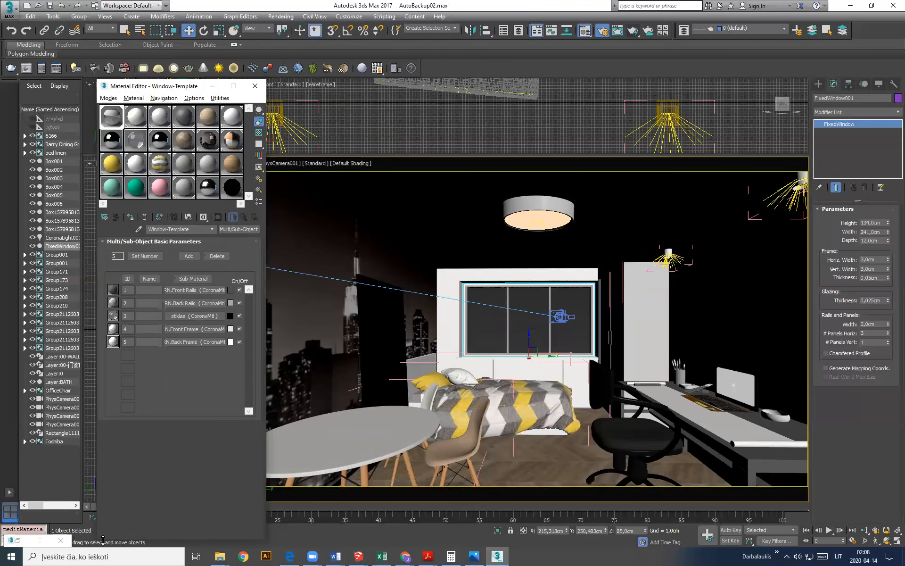
pyautogui.click(19, 542)
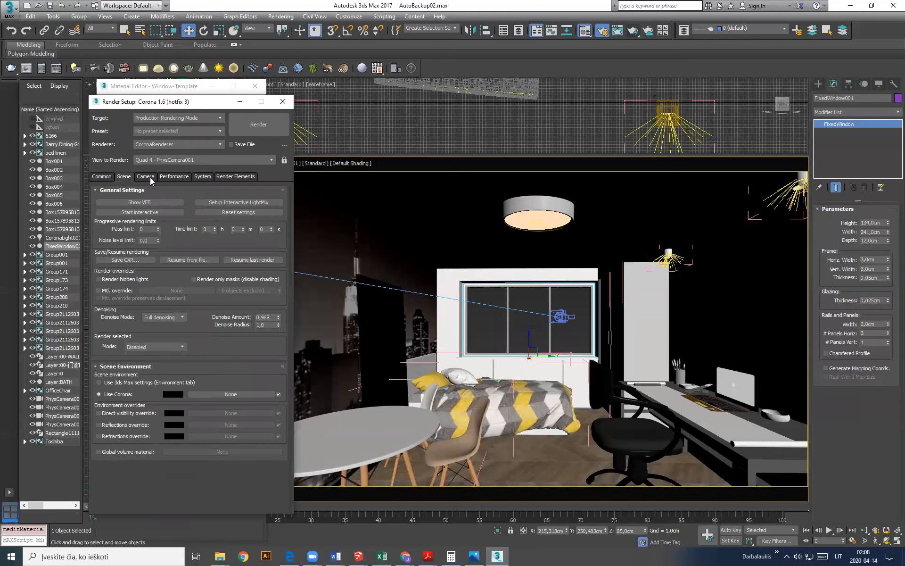
pyautogui.click(150, 178)
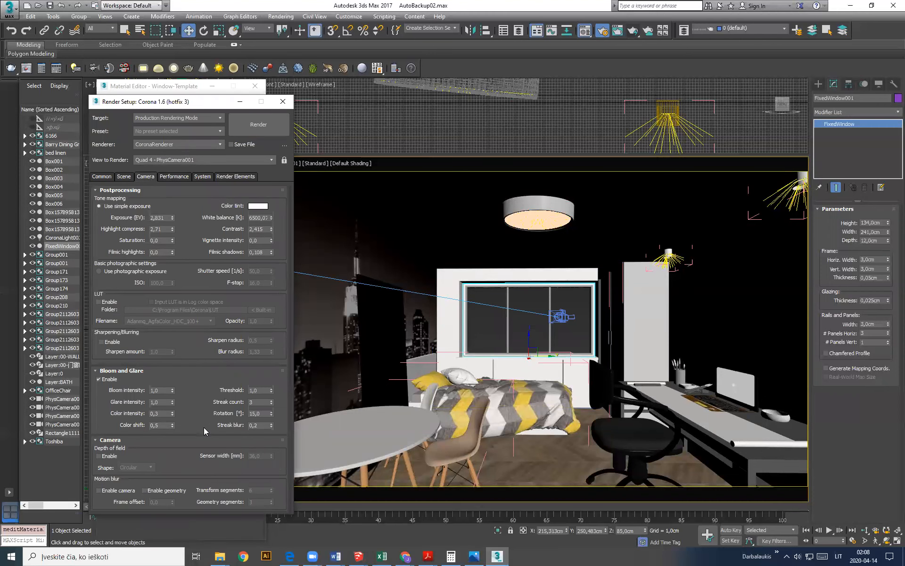
pyautogui.click(260, 402)
pyautogui.doubleClick(256, 405)
pyautogui.write('1')
# Step: Render the PhysCamera001 view, close the Corona error messages and look through the post-processing settings
pyautogui.click(259, 124)
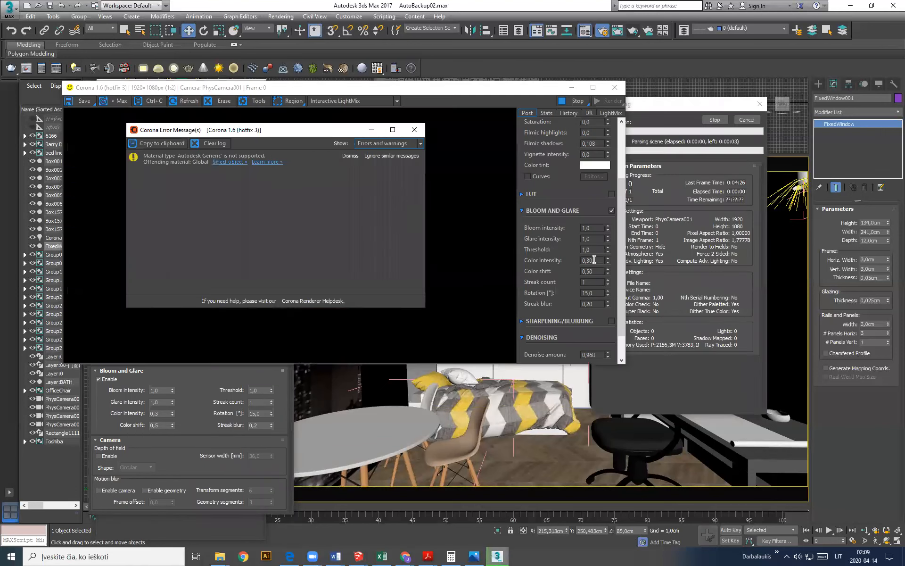
pyautogui.click(414, 129)
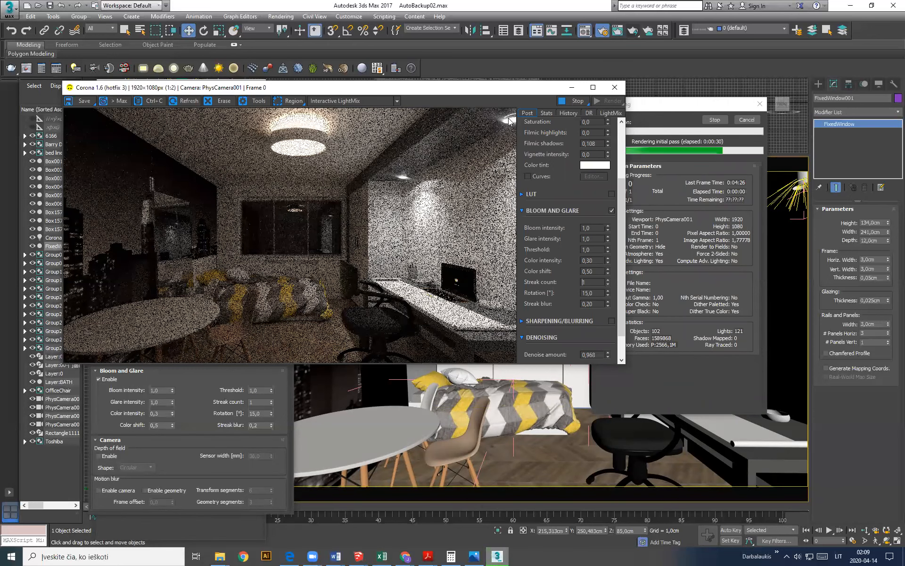
pyautogui.moveTo(625, 187); pyautogui.dragTo(624, 141)
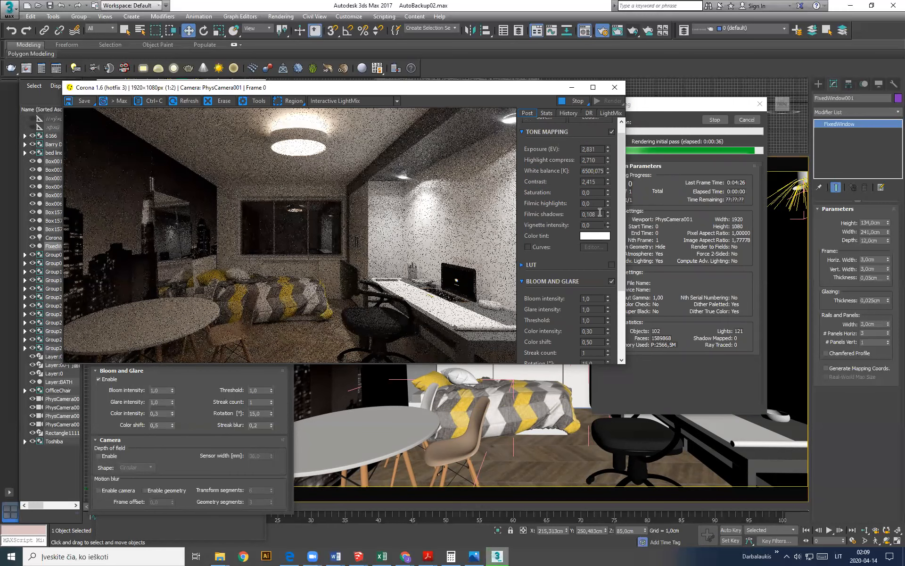
pyautogui.moveTo(623, 287); pyautogui.dragTo(620, 348)
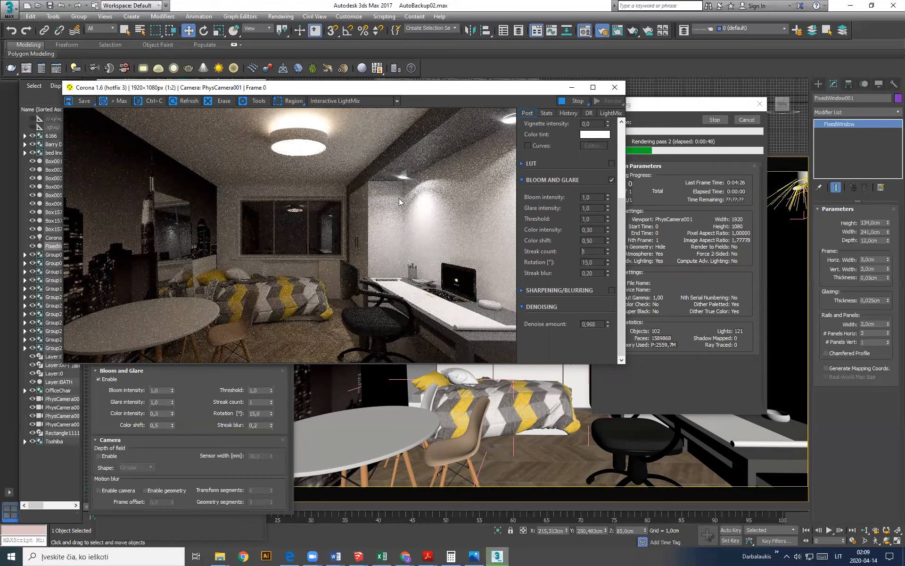
# Step: Raise the render's bloom intensity to 2,011 and try resetting it to 1
pyautogui.moveTo(606, 201); pyautogui.dragTo(589, 37)
pyautogui.moveTo(461, 83); pyautogui.dragTo(479, 81)
pyautogui.doubleClick(597, 196)
pyautogui.write('1')
# Step: Raise the tone mapping exposure to 3,558 EV and the highlight compression to 3,414
pyautogui.moveTo(642, 213); pyautogui.dragTo(636, 131)
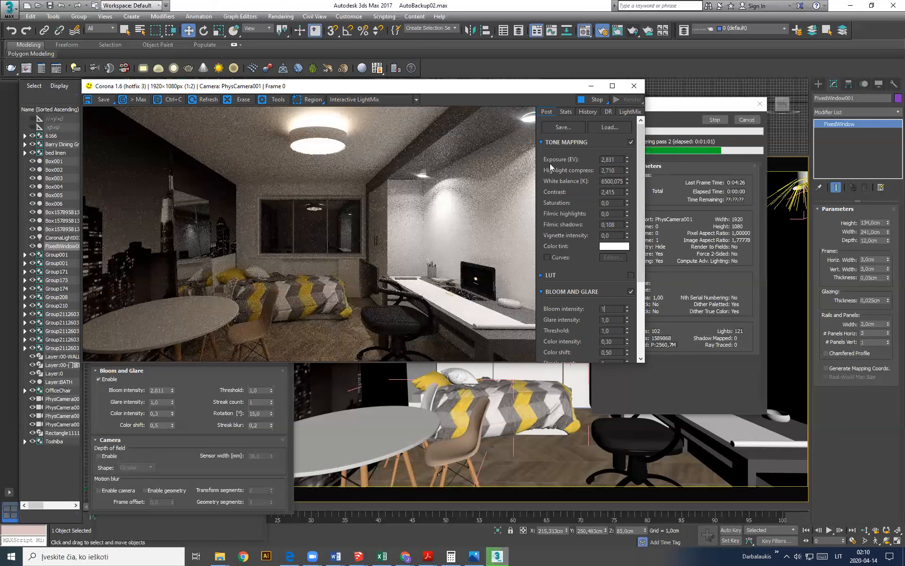
pyautogui.moveTo(628, 163); pyautogui.dragTo(625, 108)
pyautogui.moveTo(624, 63); pyautogui.dragTo(617, 101)
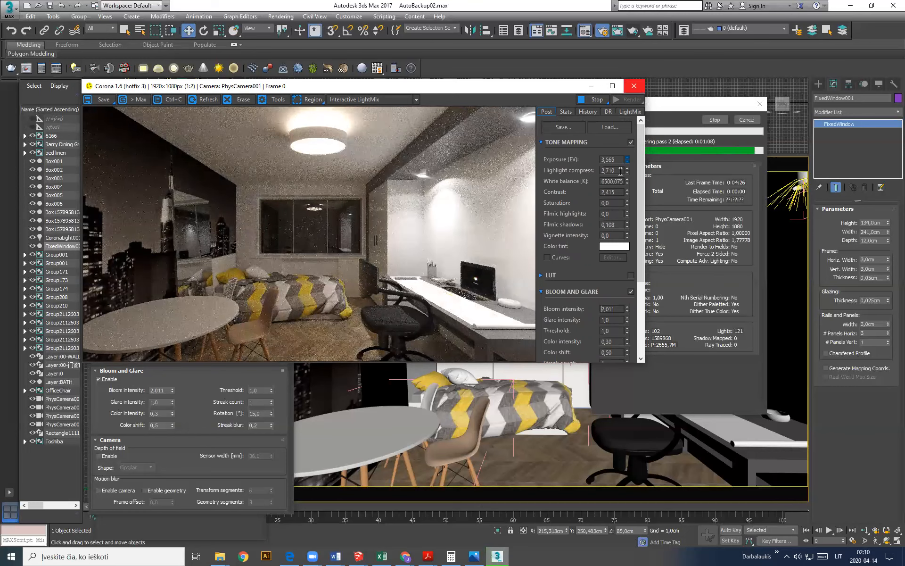
pyautogui.moveTo(627, 171); pyautogui.dragTo(620, 142)
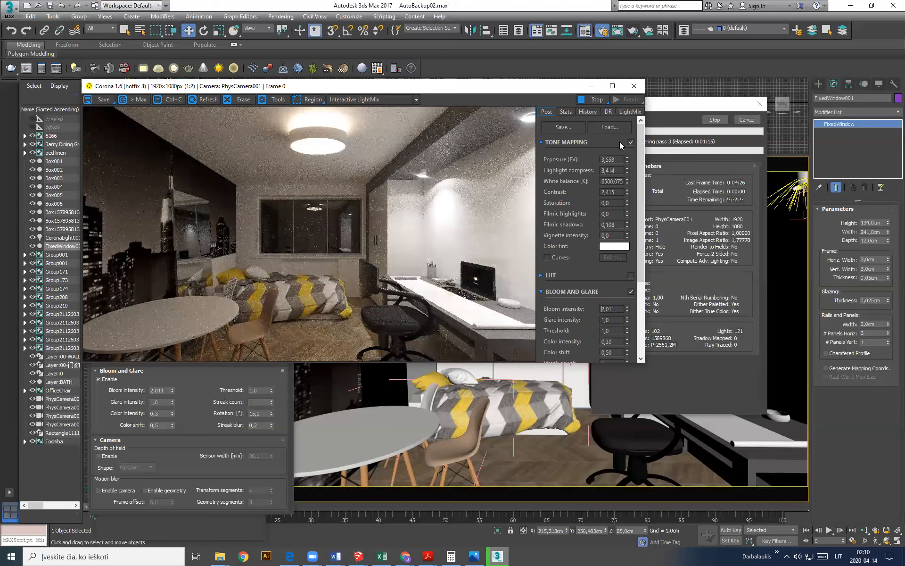
# Step: Switch CoronaLight001, Rectangle005 and Rest (unassigned) off and on in LightMix to compare each light's contribution
pyautogui.click(629, 112)
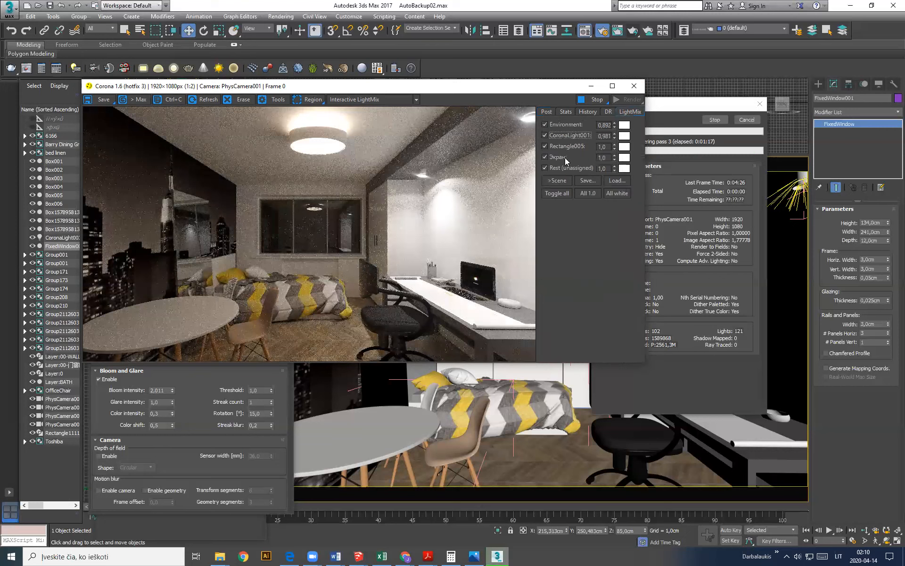
pyautogui.click(546, 136)
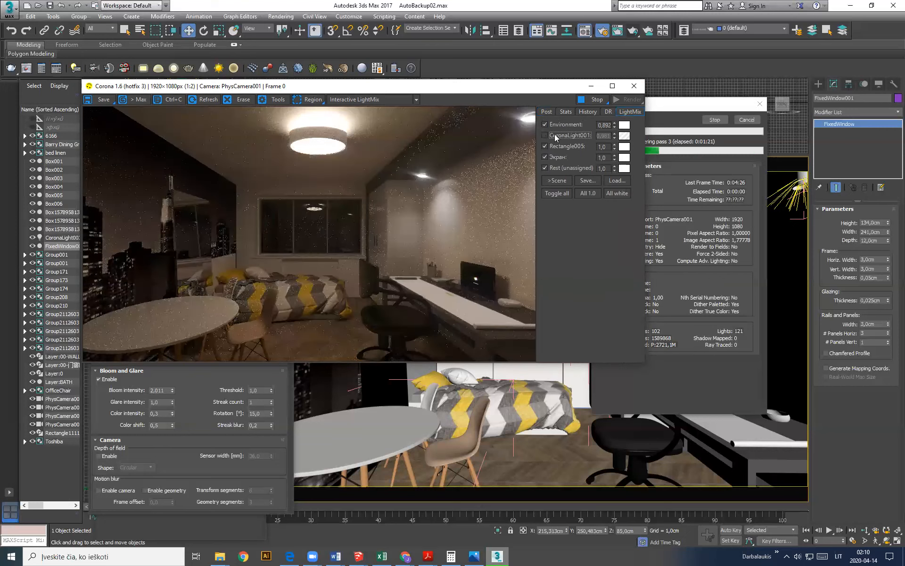
pyautogui.click(557, 136)
pyautogui.click(545, 146)
pyautogui.click(545, 146)
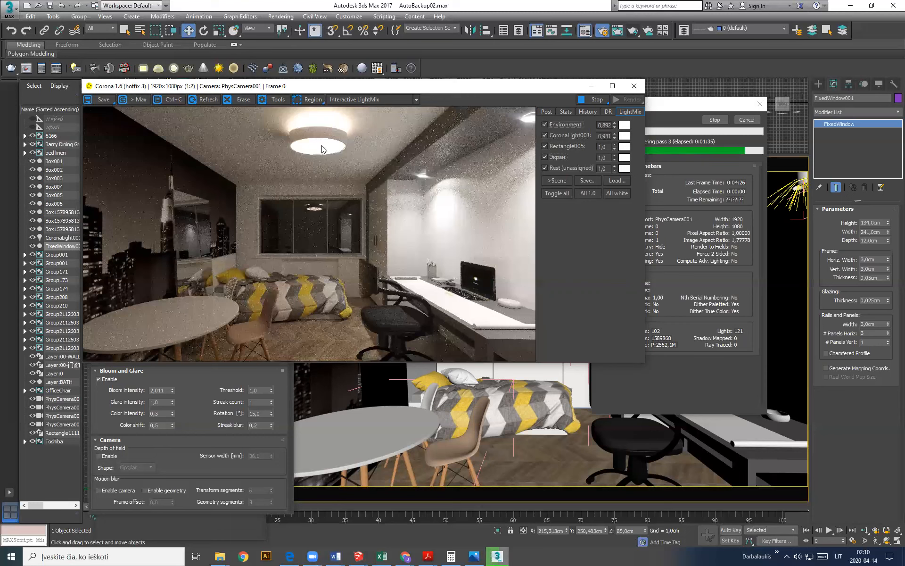
pyautogui.click(545, 169)
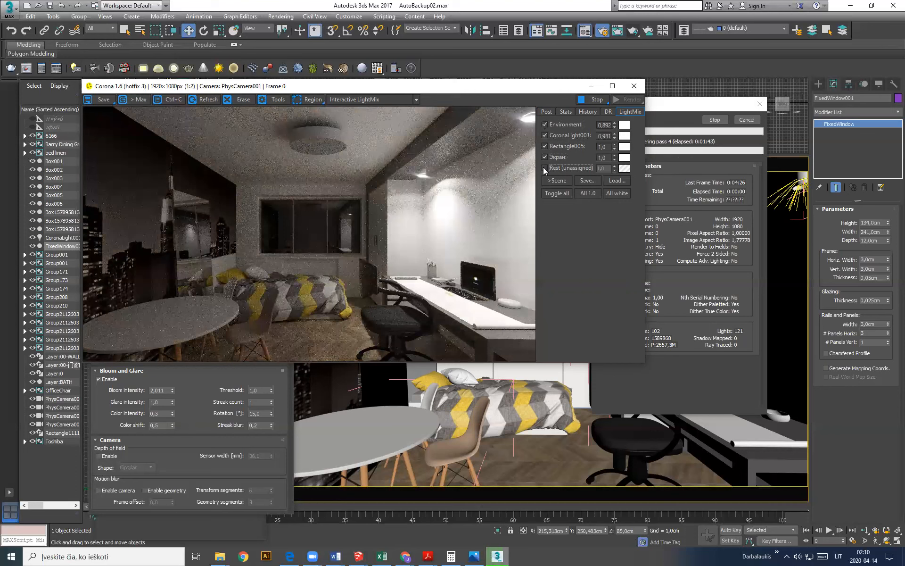
pyautogui.click(545, 168)
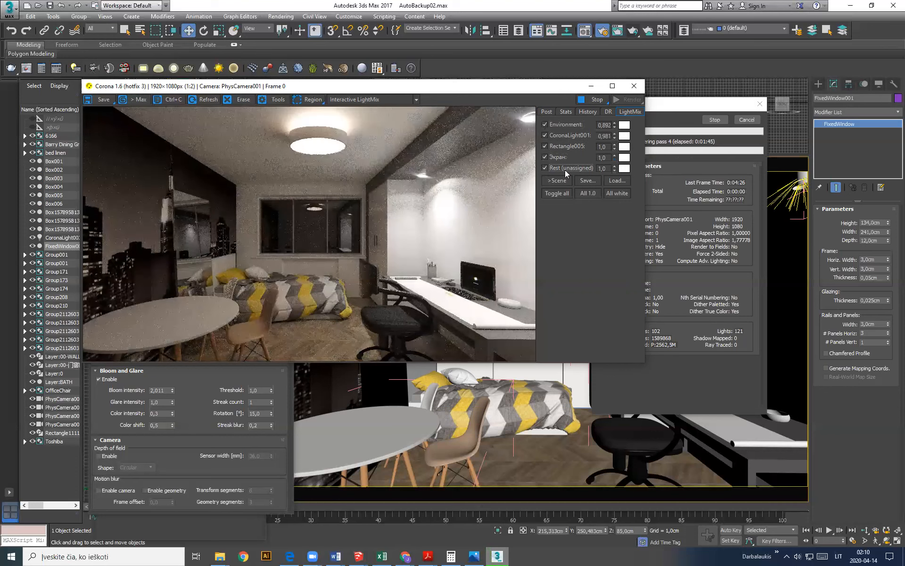
# Step: Lower the Rest (unassigned) LightMix intensity to about 0,10 and raise CoronaLight001 to 2,006
pyautogui.moveTo(615, 166); pyautogui.dragTo(619, 196)
pyautogui.moveTo(628, 361); pyautogui.dragTo(622, 276)
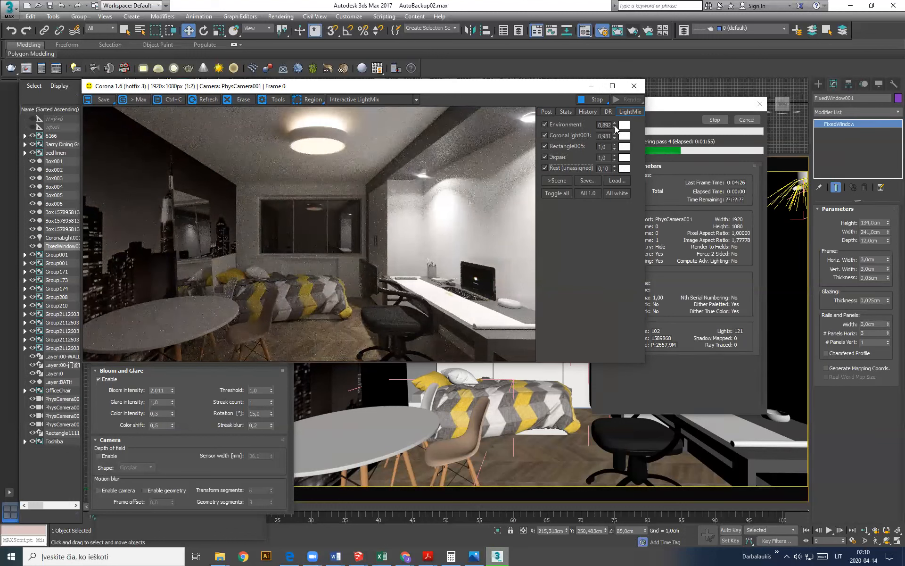
pyautogui.click(544, 136)
pyautogui.click(546, 135)
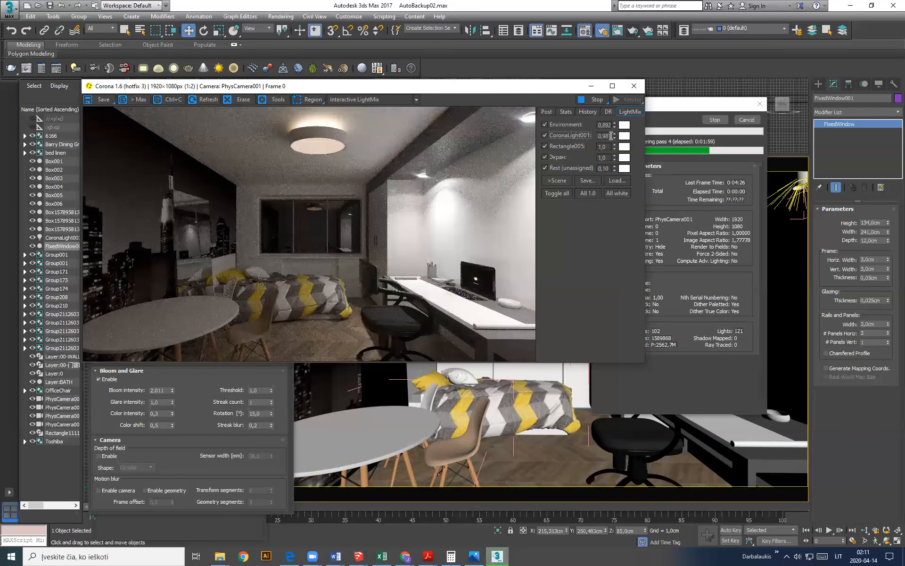
pyautogui.moveTo(613, 95); pyautogui.dragTo(593, 480)
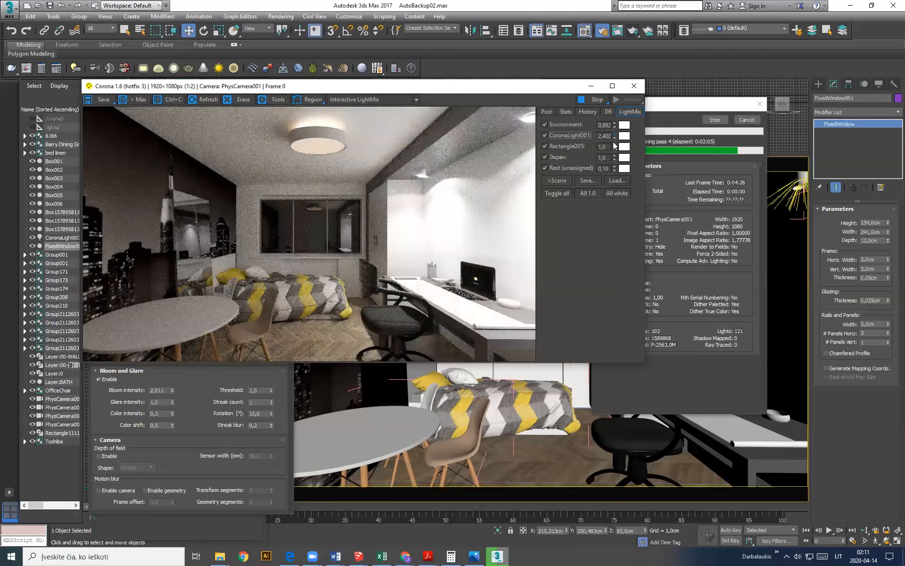
pyautogui.moveTo(613, 142); pyautogui.dragTo(623, 379)
pyautogui.moveTo(621, 287); pyautogui.dragTo(616, 215)
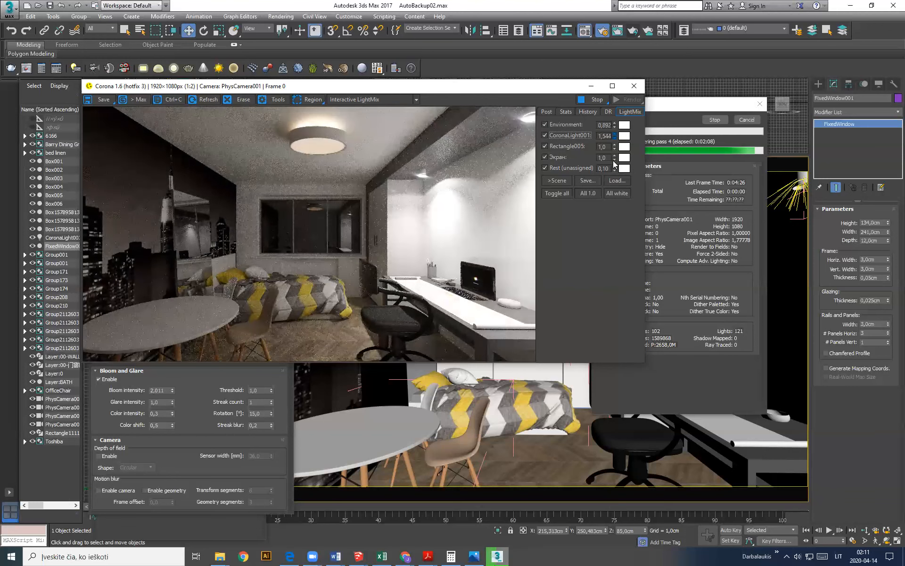
pyautogui.moveTo(613, 150); pyautogui.dragTo(493, 255)
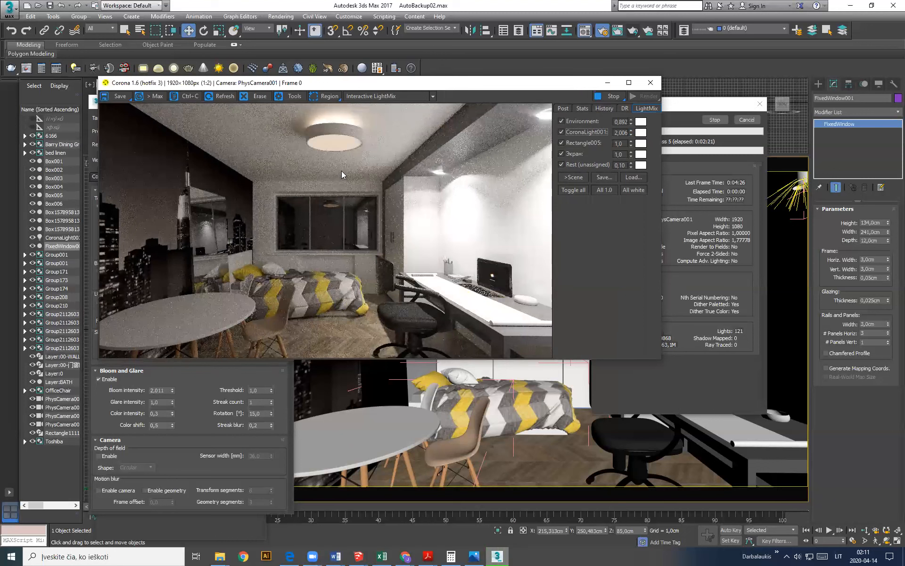
# Step: Examine the noise around the rendered ceiling beam and lamp up close, and review the bloom and denoising settings
pyautogui.scroll(2, 341, 170)
pyautogui.scroll(2, 440, 184)
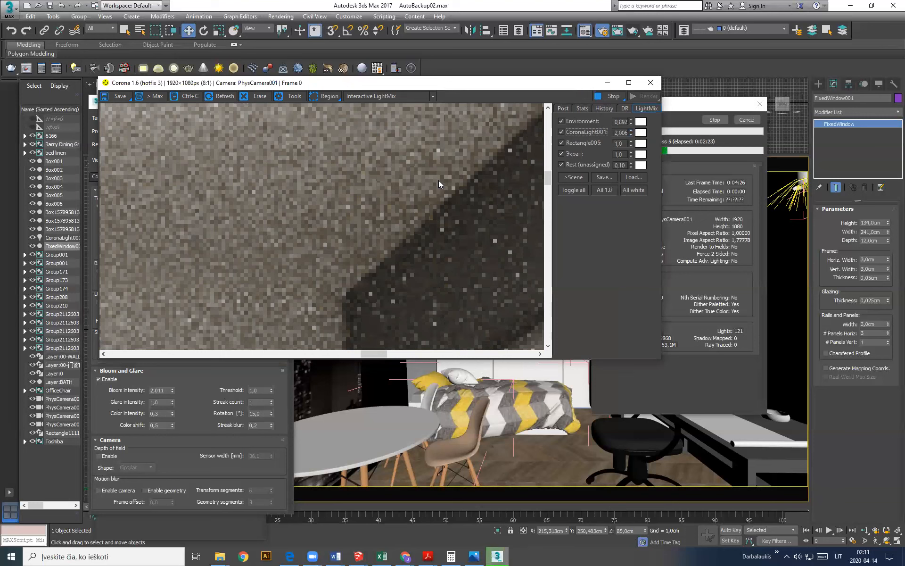
pyautogui.scroll(-3, 439, 184)
pyautogui.scroll(-1, 427, 202)
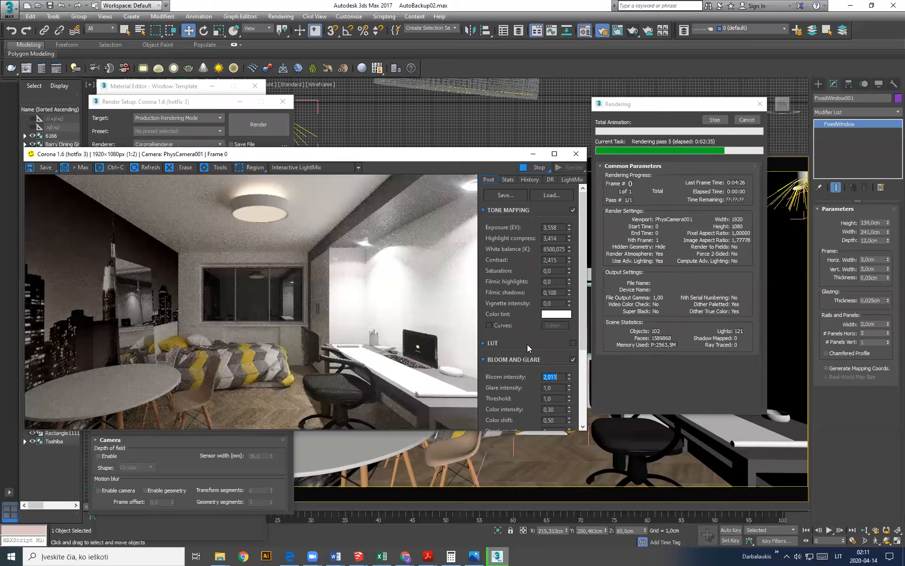
pyautogui.click(585, 411)
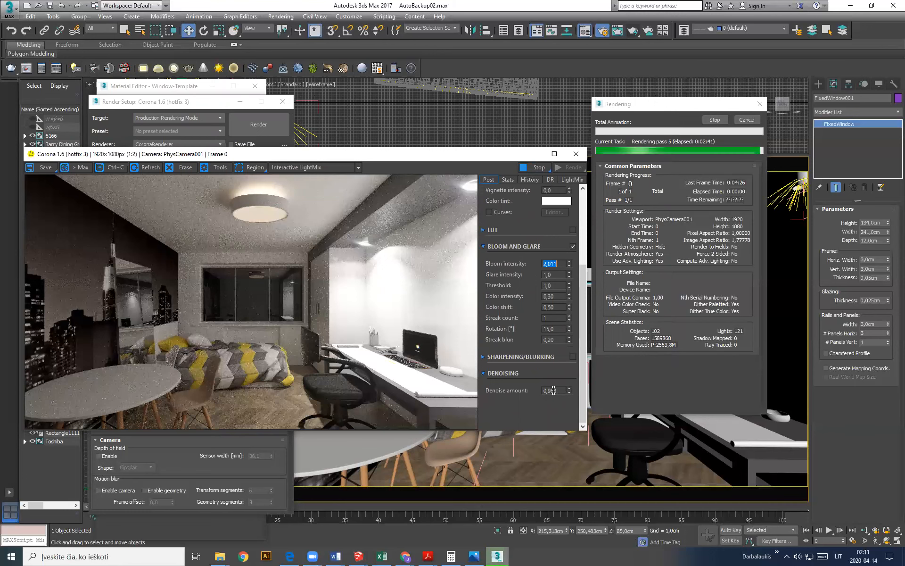
pyautogui.moveTo(460, 158); pyautogui.dragTo(465, 98)
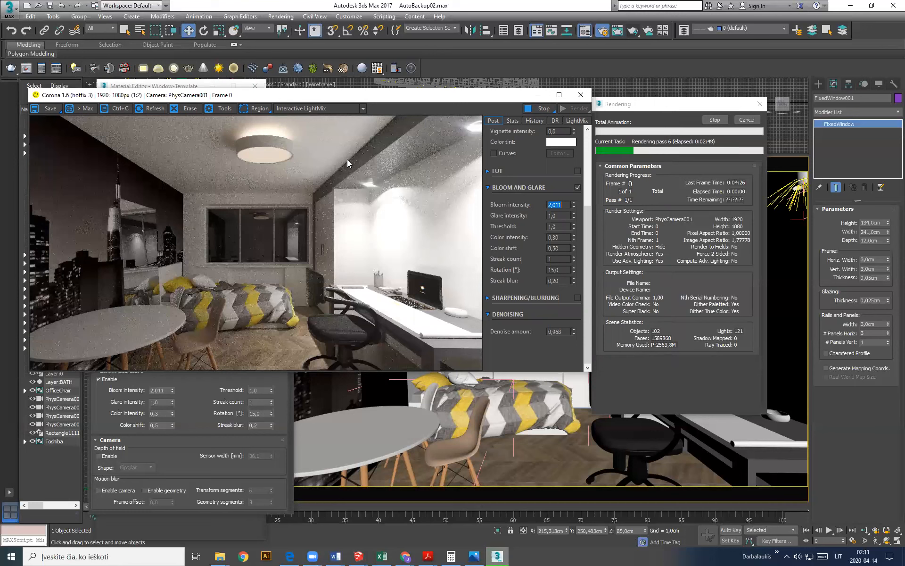
pyautogui.scroll(1, 347, 159)
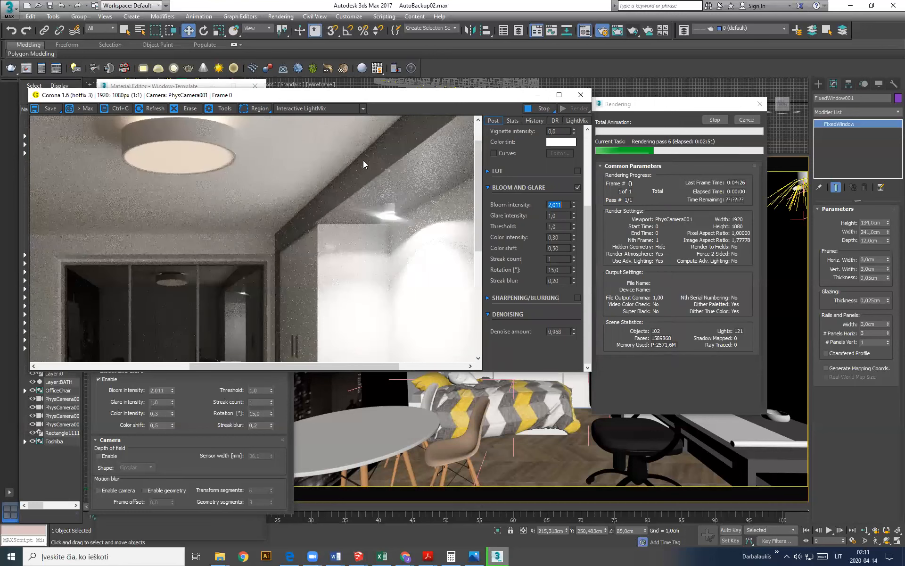
pyautogui.scroll(-1, 364, 164)
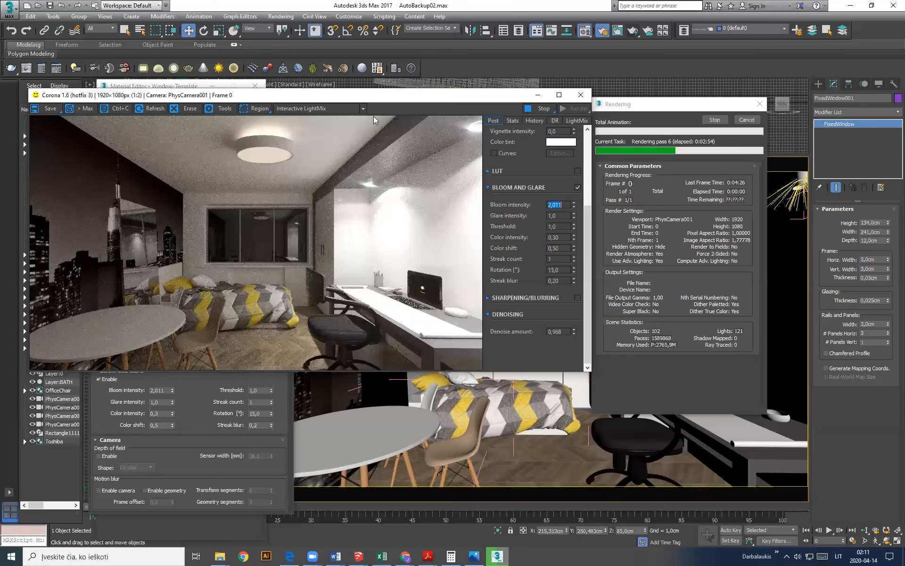
pyautogui.moveTo(367, 95); pyautogui.dragTo(379, 73)
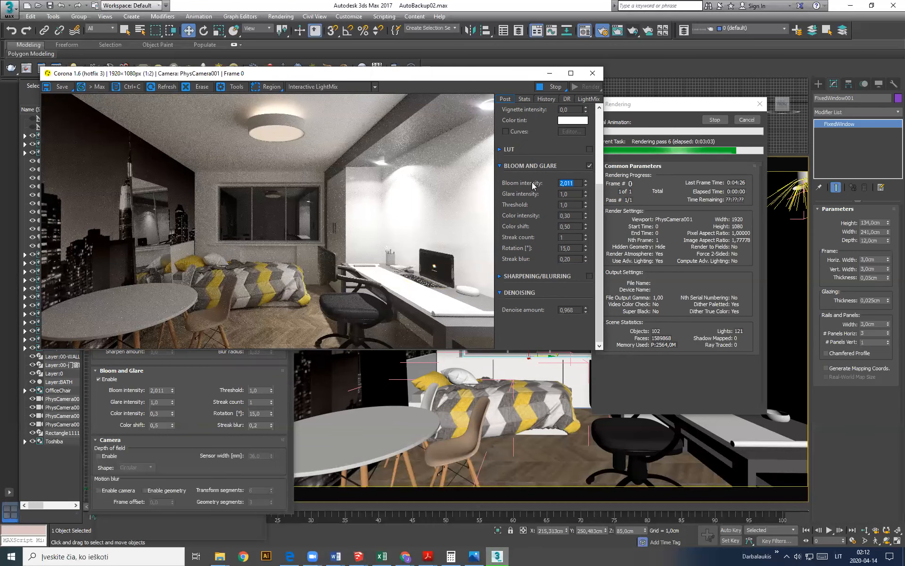
pyautogui.moveTo(404, 74); pyautogui.dragTo(502, 132)
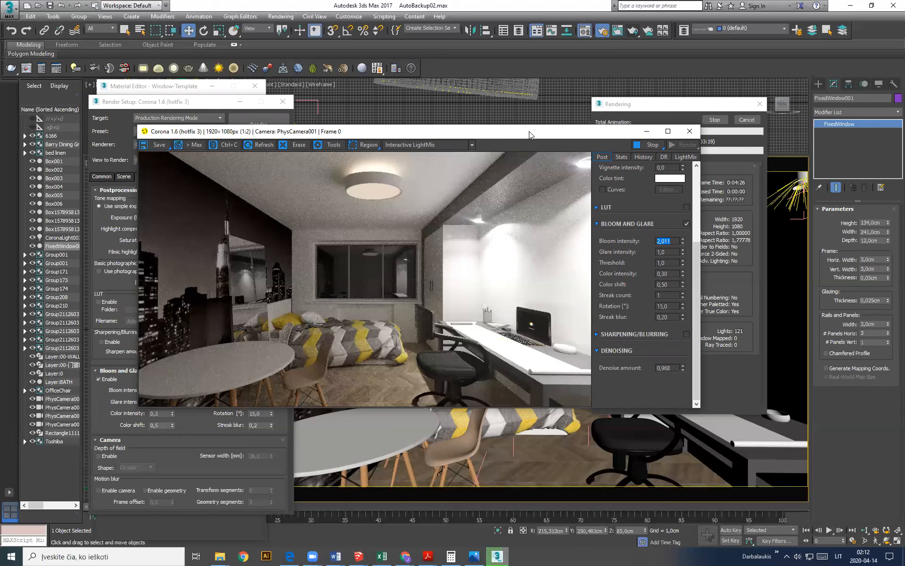
pyautogui.moveTo(529, 131); pyautogui.dragTo(480, 124)
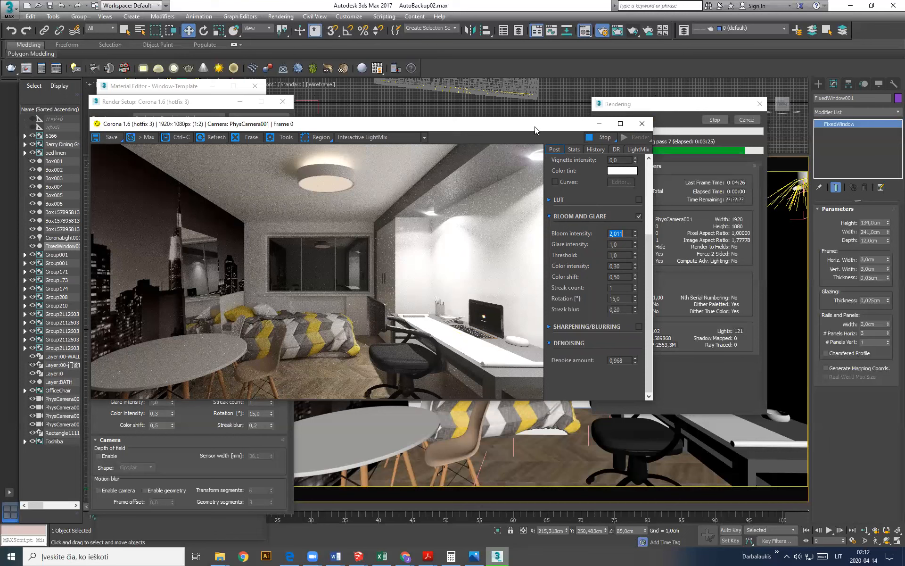
pyautogui.moveTo(535, 127); pyautogui.dragTo(571, 133)
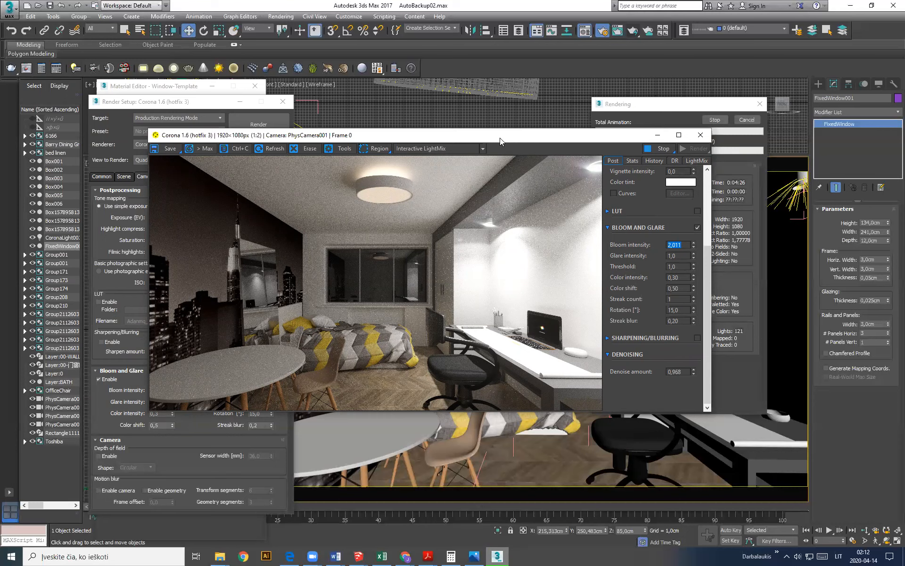
pyautogui.moveTo(500, 138); pyautogui.dragTo(463, 132)
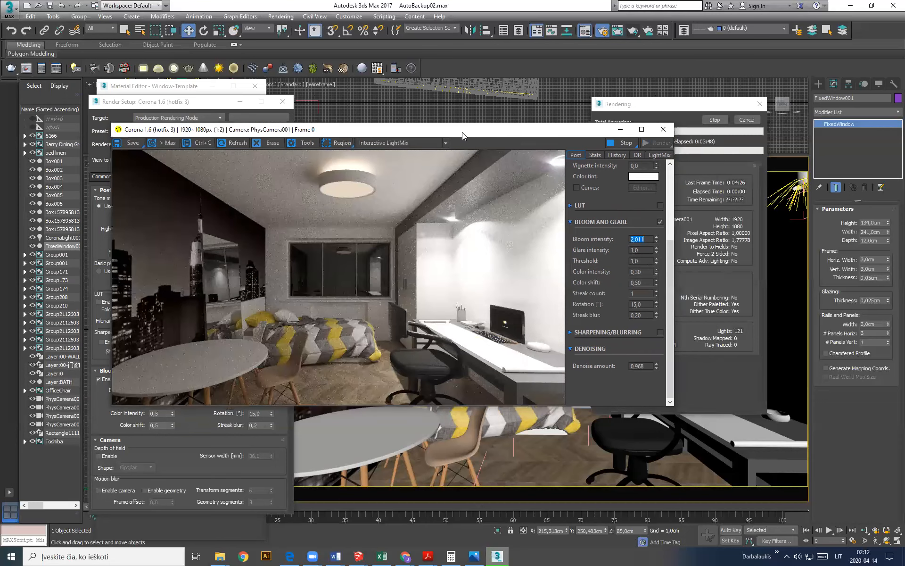
# Step: Stop the running render and vary the denoise amount between 0,0 and 1,0 against the ceiling noise, settling on 0,924
pyautogui.click(626, 142)
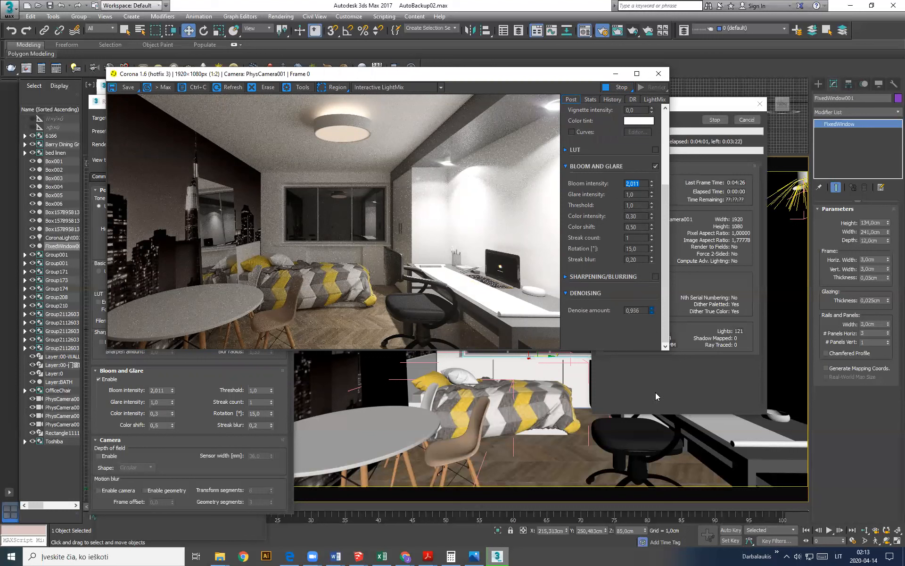
pyautogui.moveTo(674, 36); pyautogui.dragTo(607, 51)
pyautogui.scroll(1, 408, 126)
pyautogui.scroll(1, 491, 208)
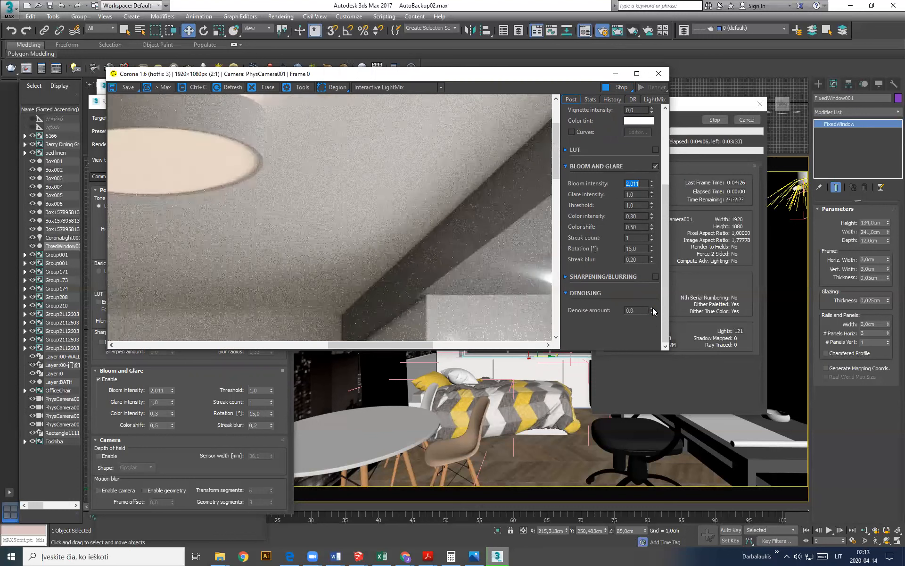
pyautogui.moveTo(653, 310); pyautogui.dragTo(637, 73)
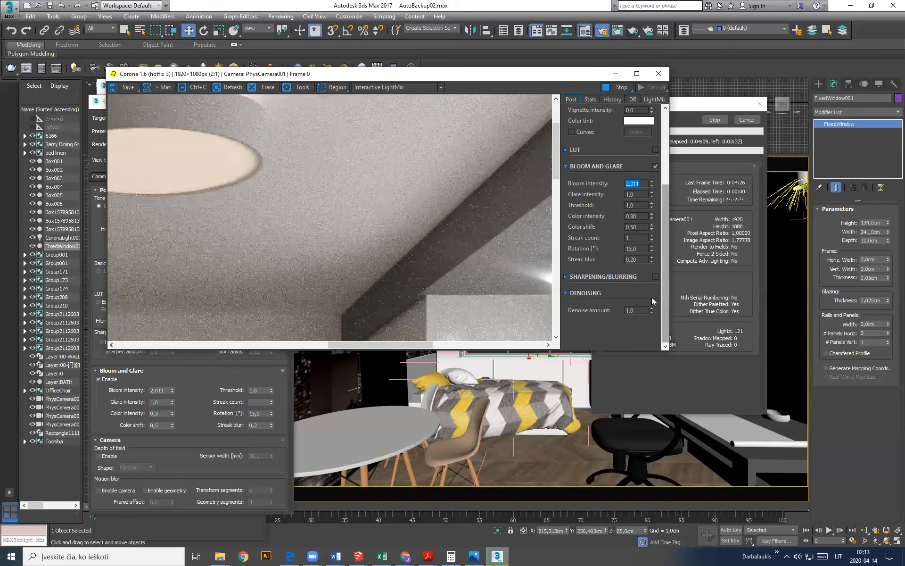
pyautogui.moveTo(652, 320); pyautogui.dragTo(658, 450)
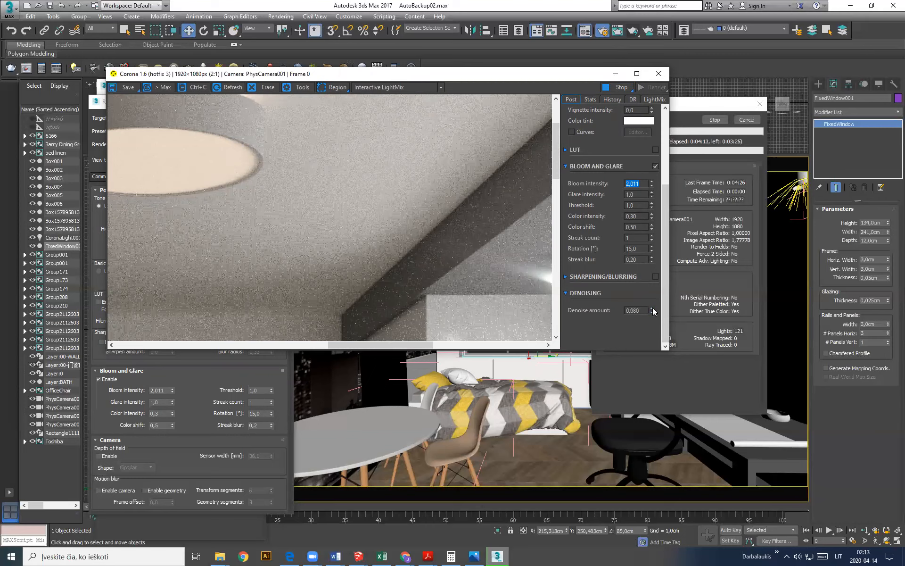
pyautogui.moveTo(653, 311); pyautogui.dragTo(638, 91)
pyautogui.scroll(-1, 427, 181)
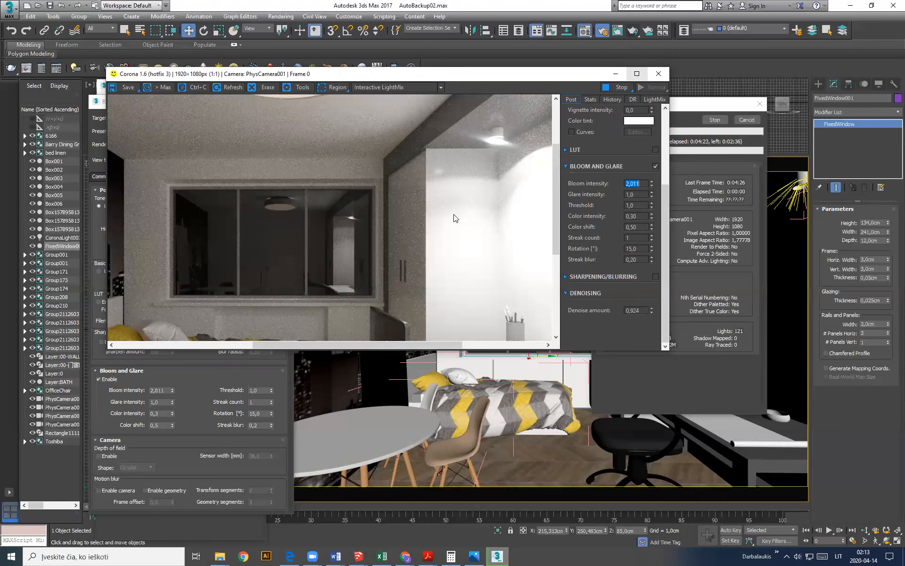
pyautogui.scroll(-1, 455, 217)
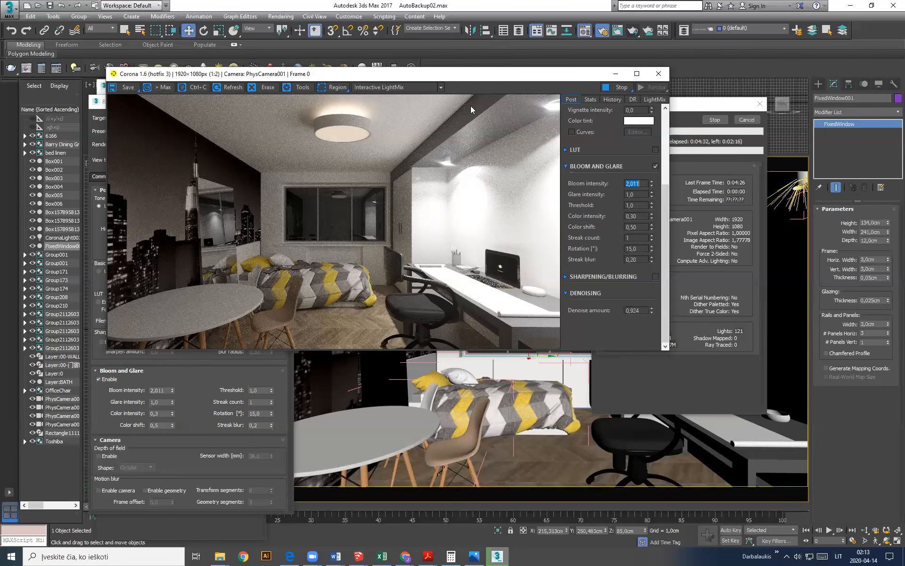
pyautogui.moveTo(491, 73); pyautogui.dragTo(471, 106)
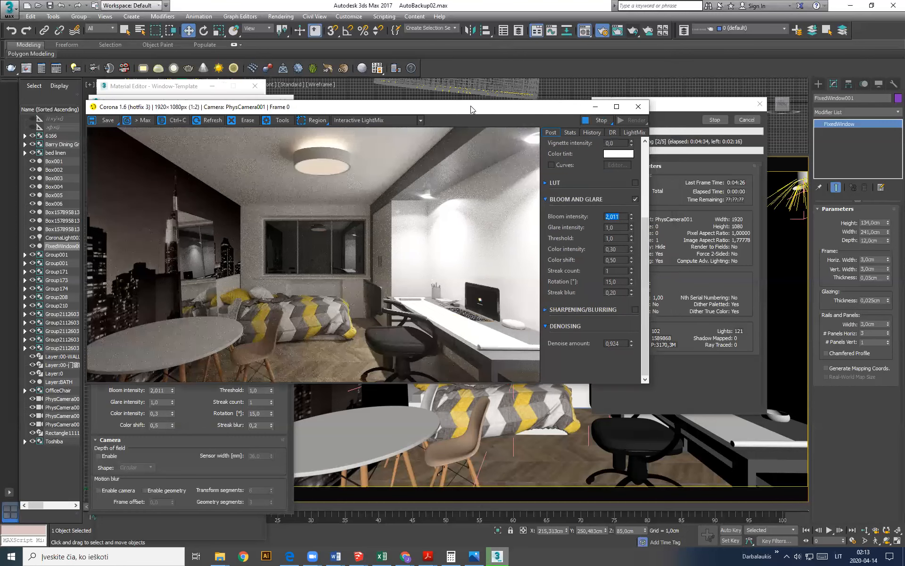